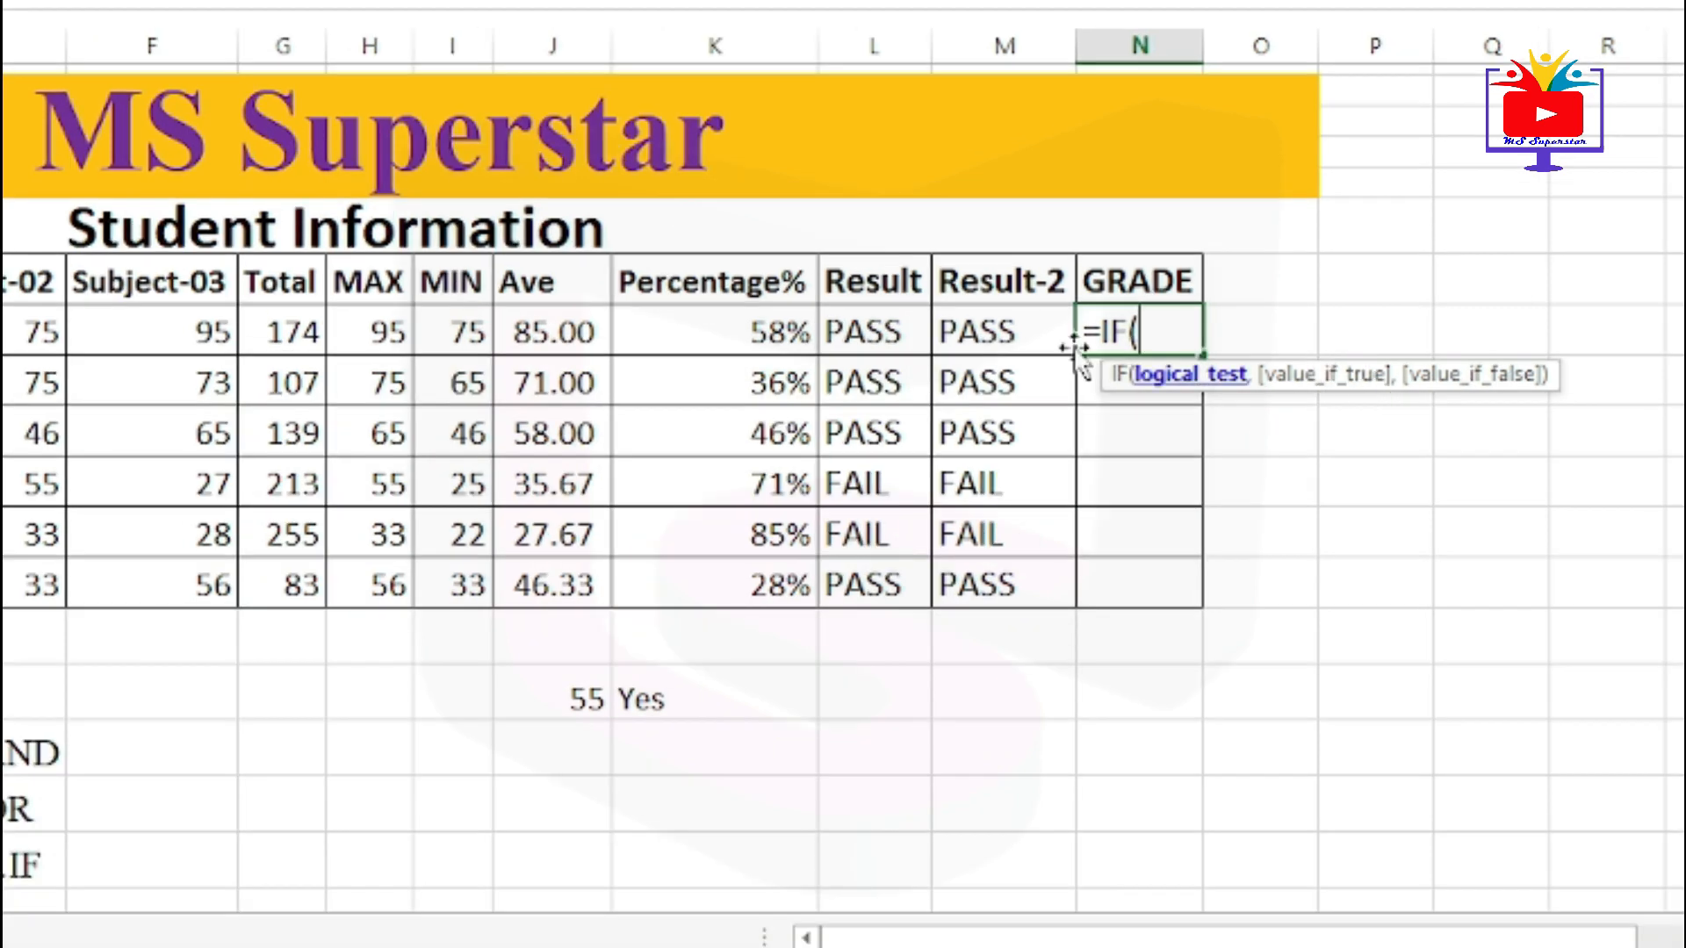
In the first student's GRADE formula, make the IF test L8="FAIL" and return "FAIL" when true
left_click(892, 349)
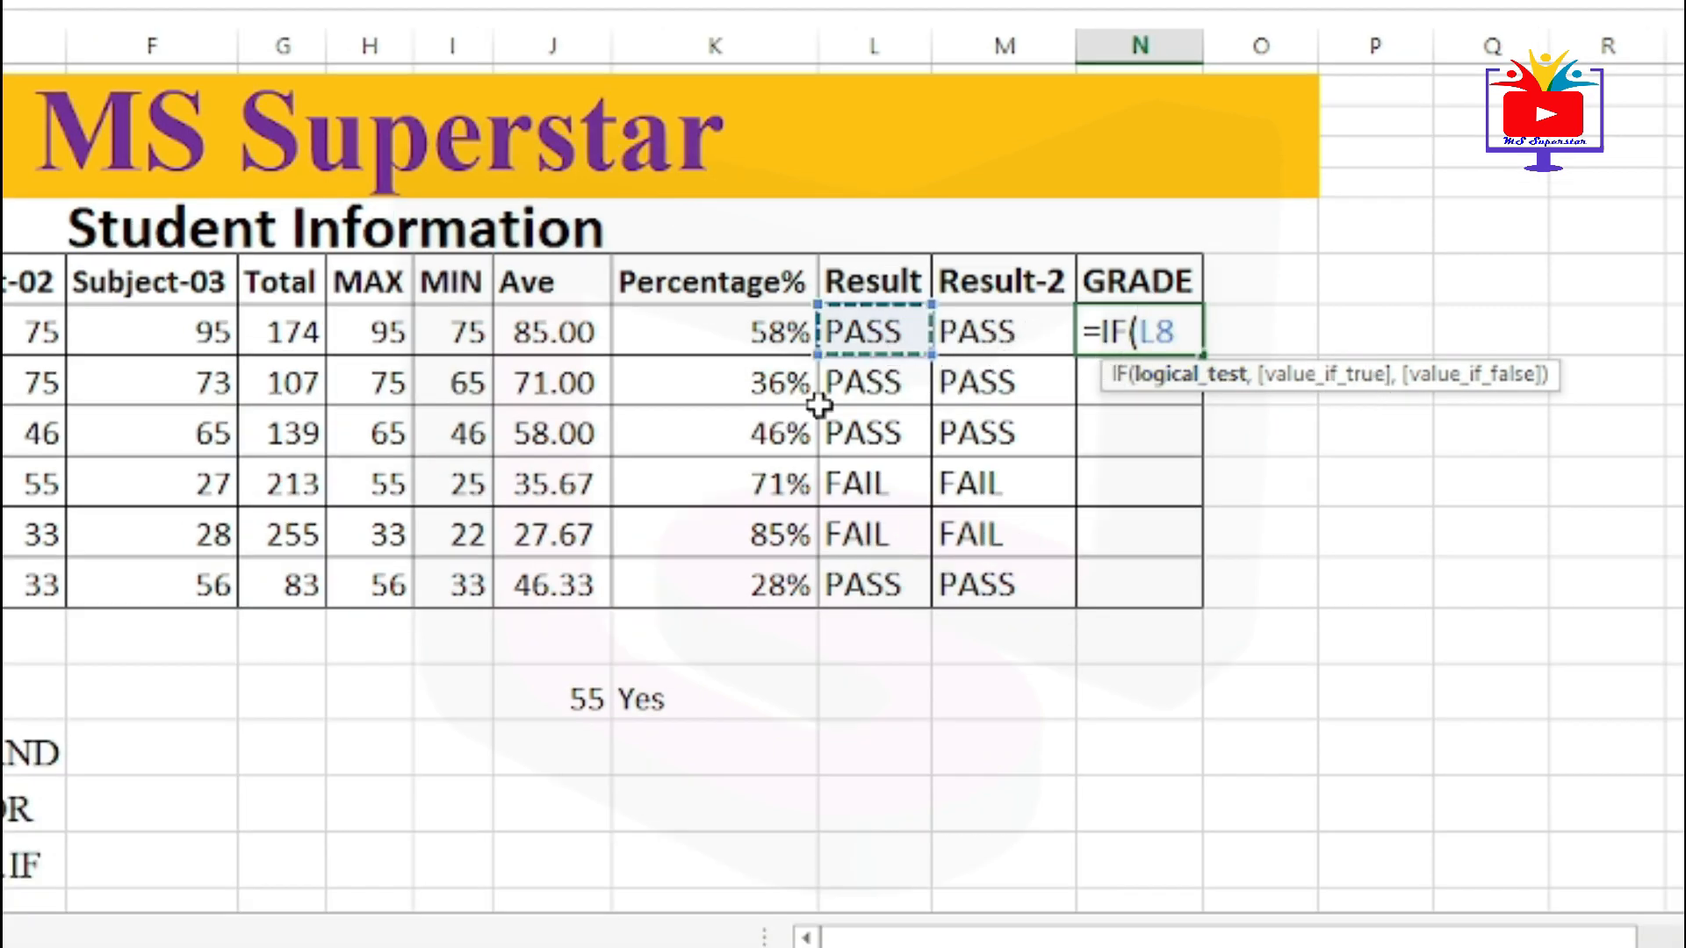
type("=")
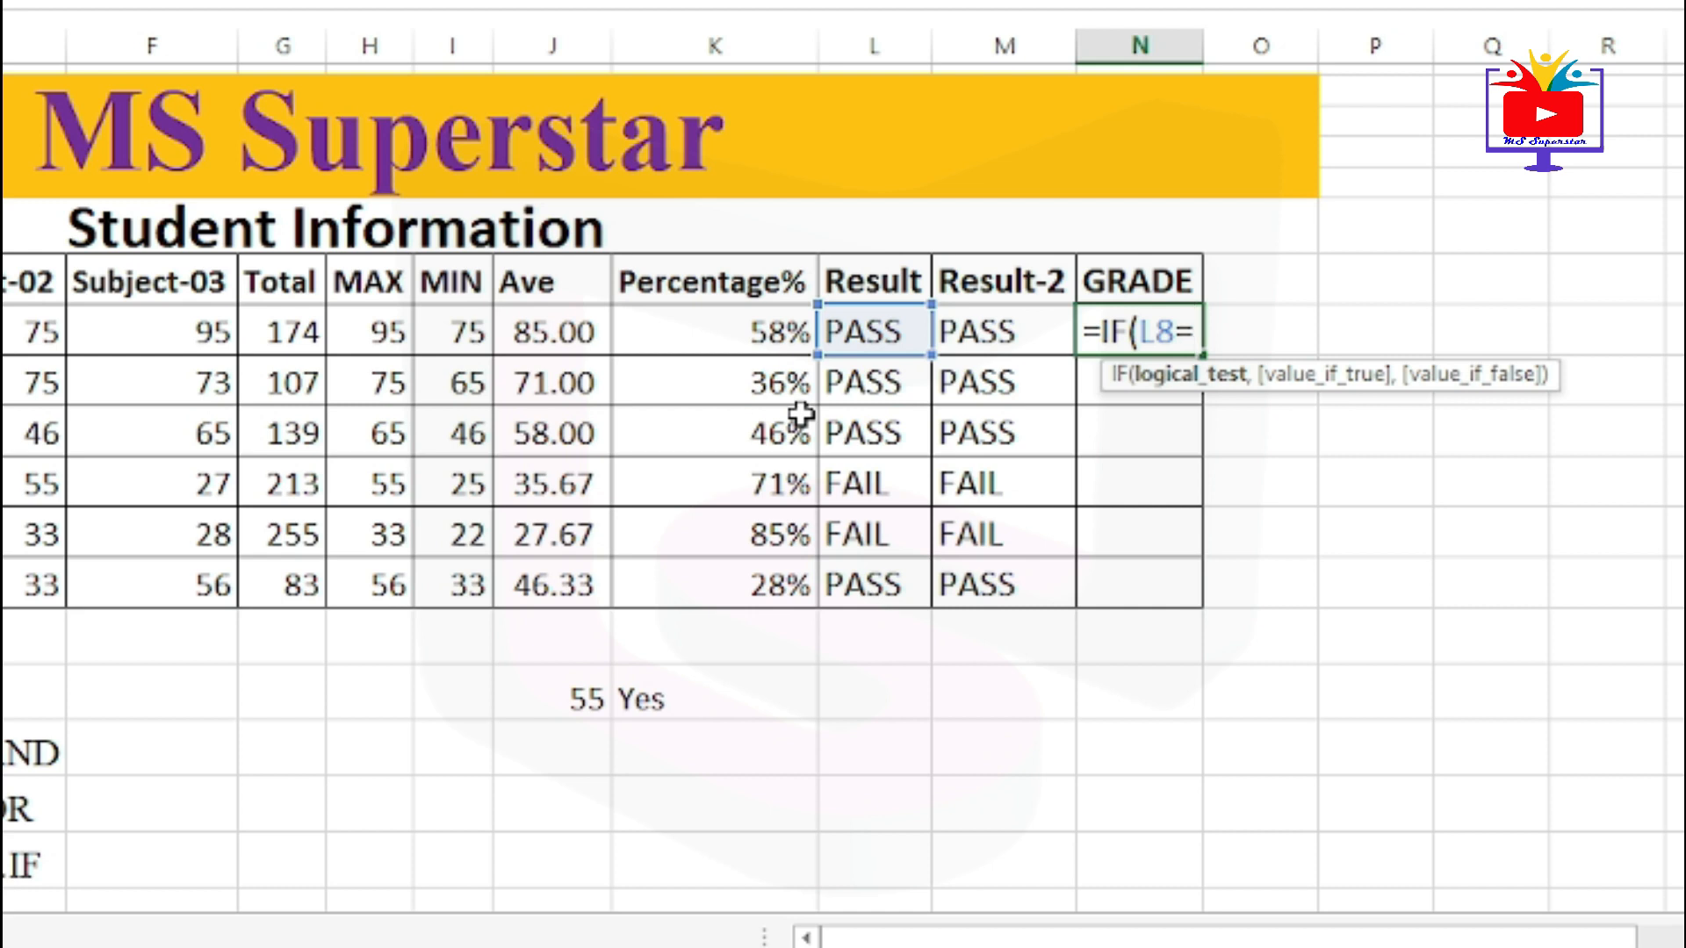
type("\"FAIL\"")
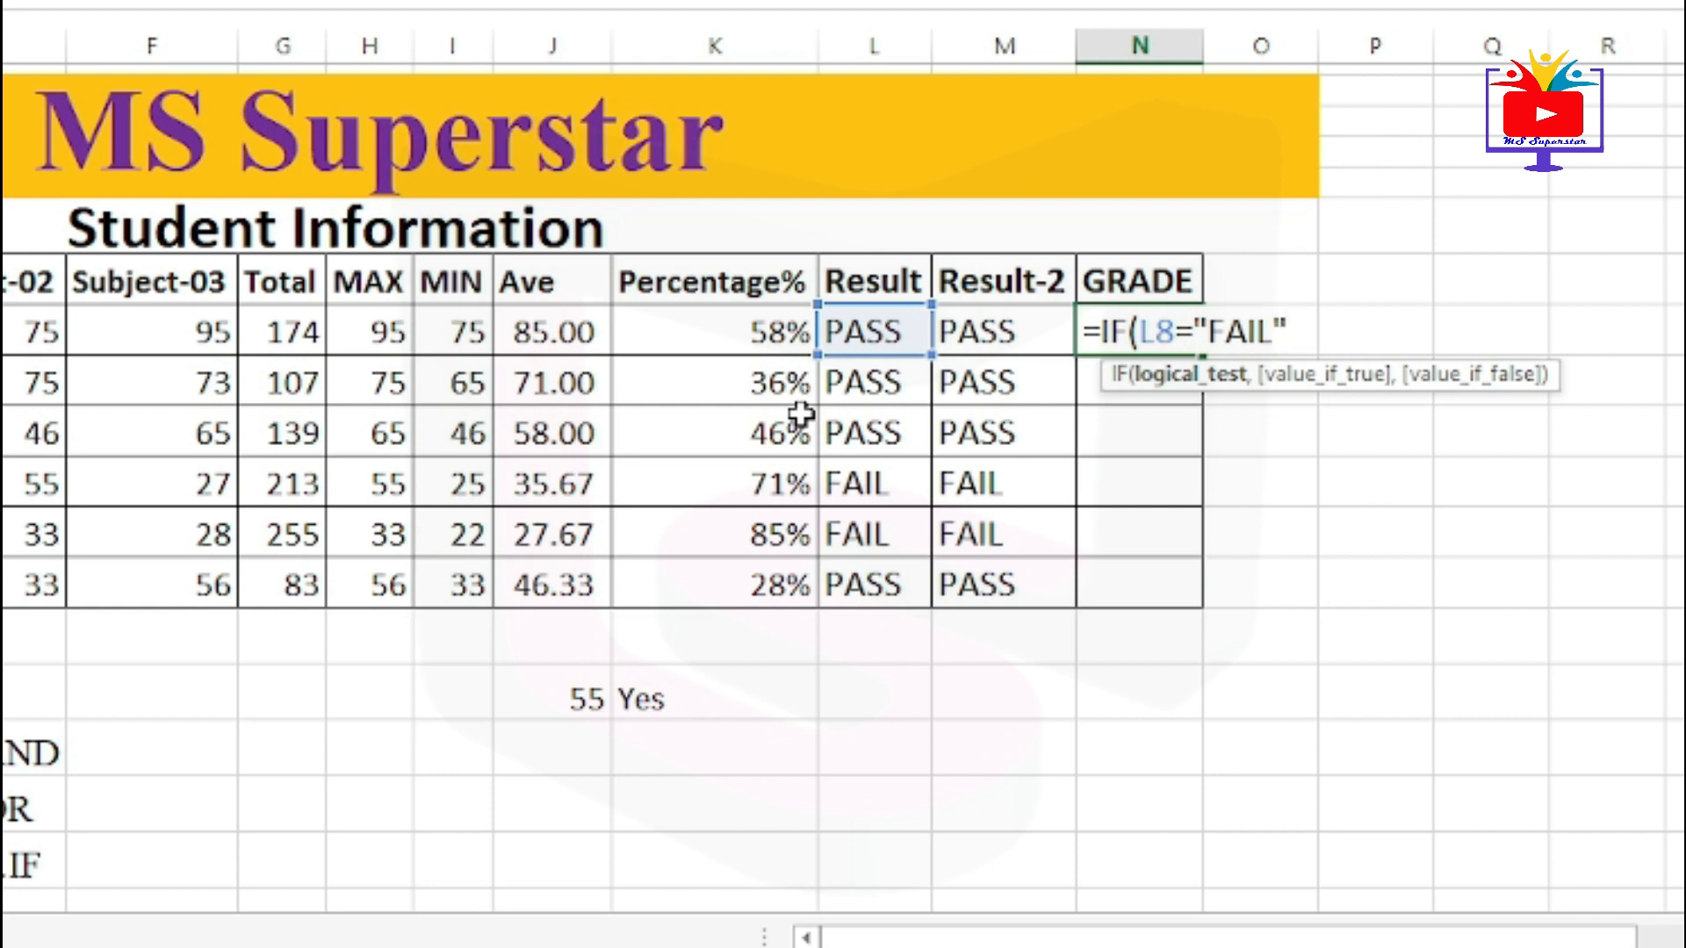
type(",")
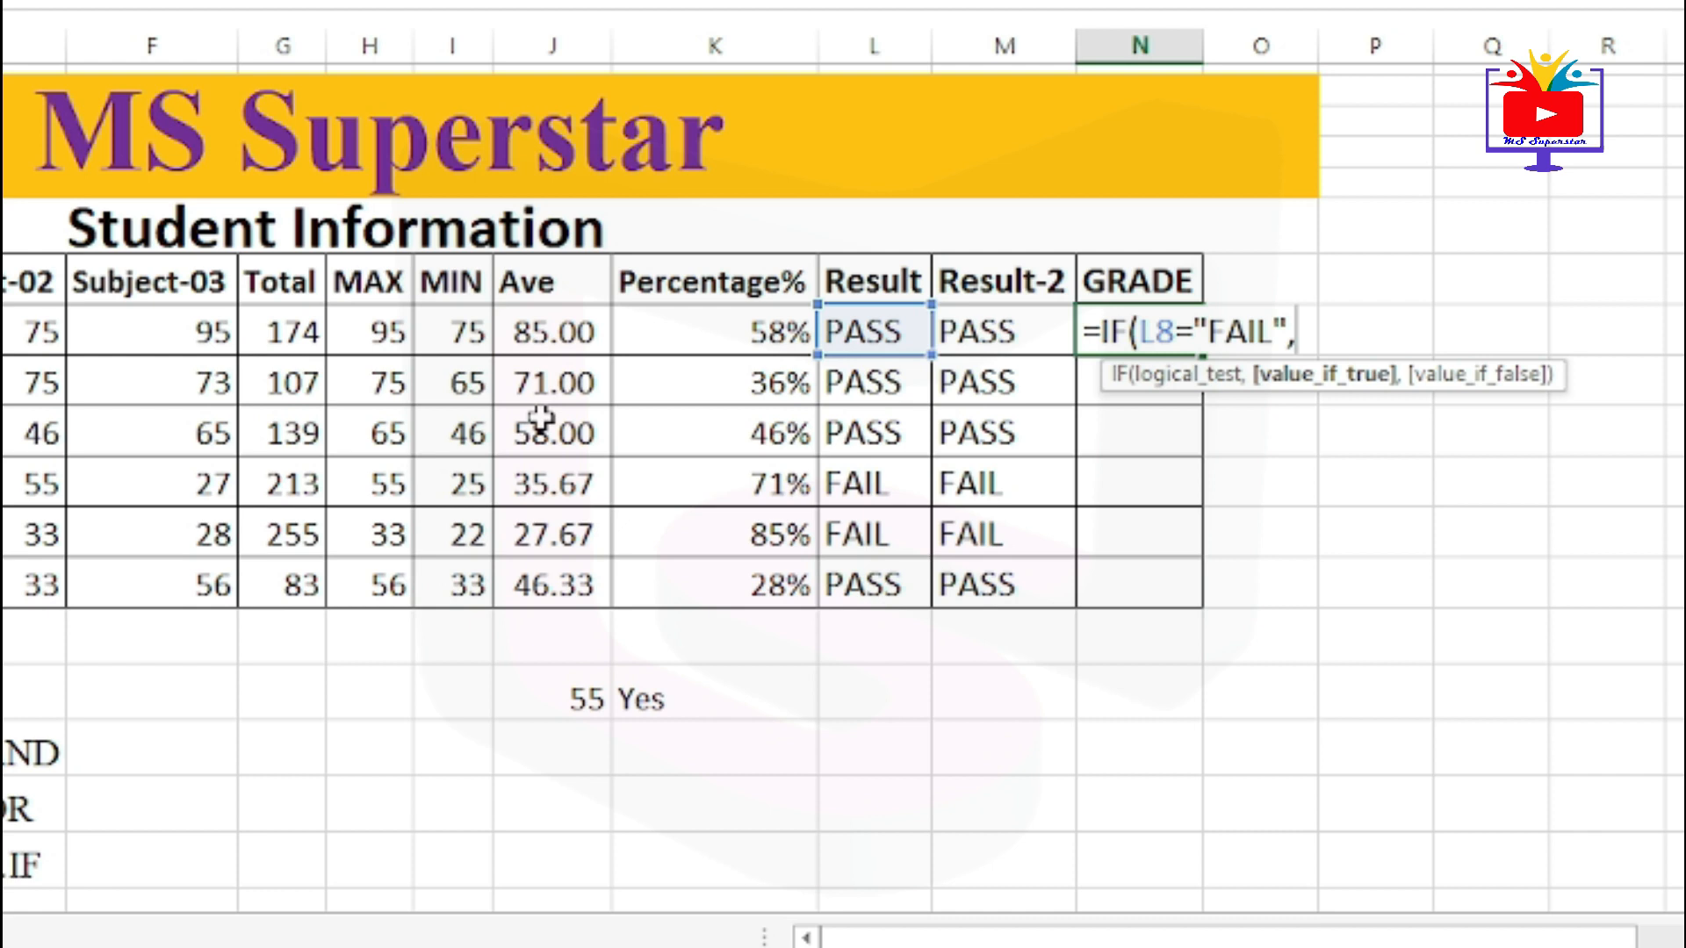
type("\"FAIL\"")
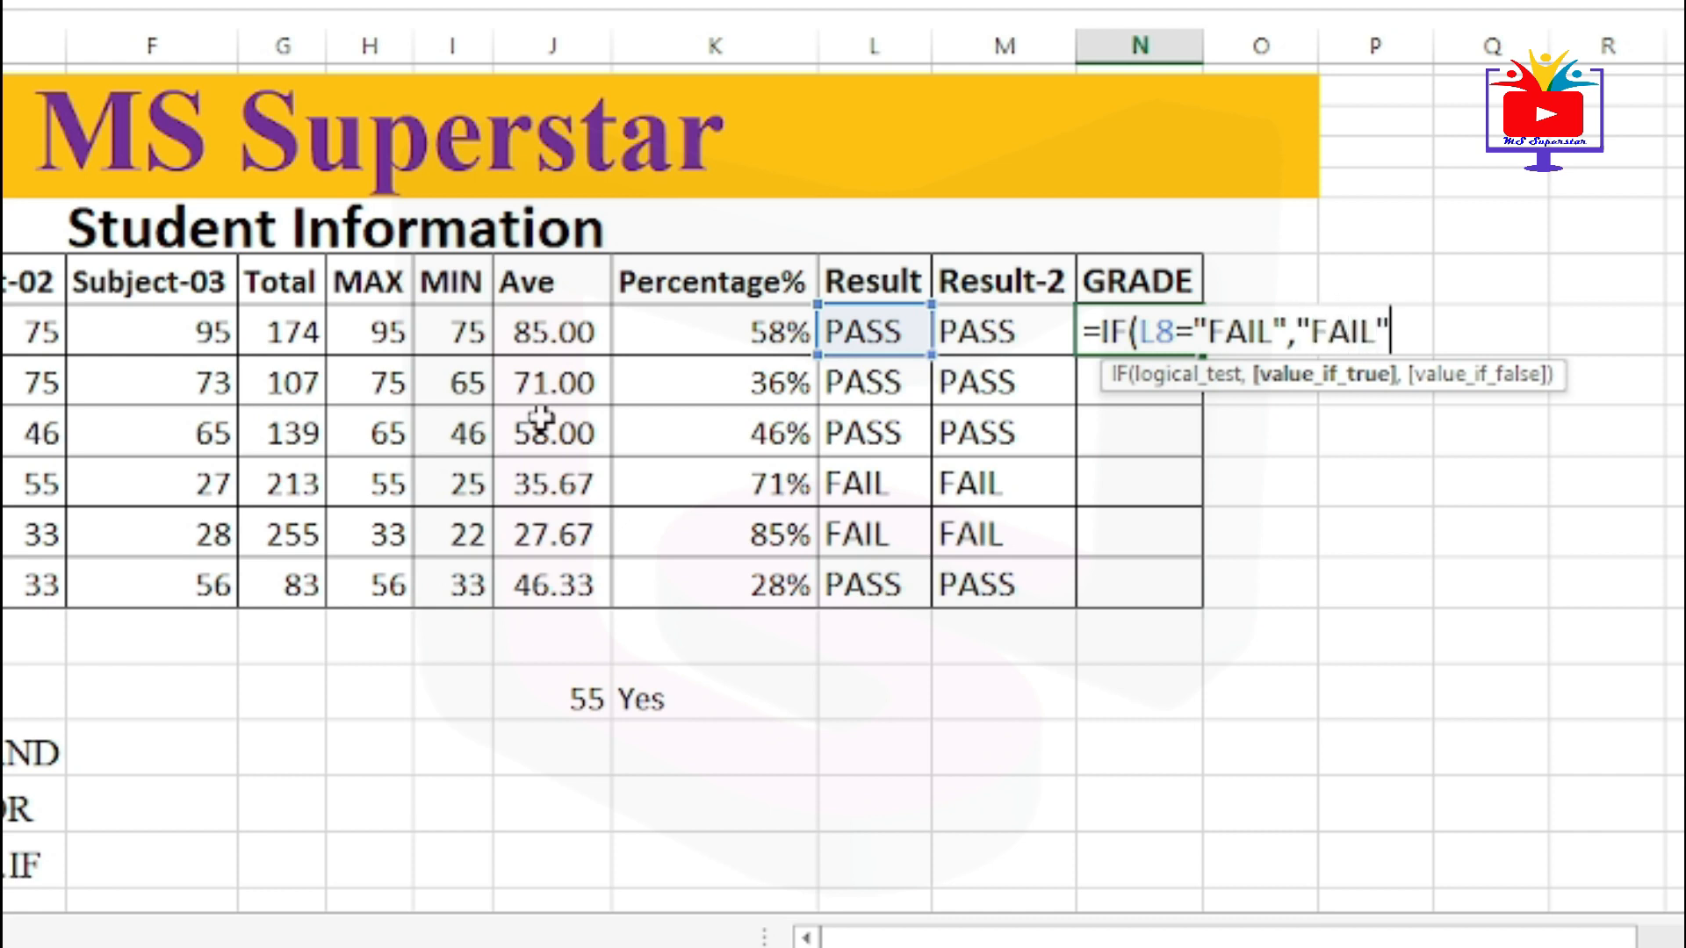
type(",")
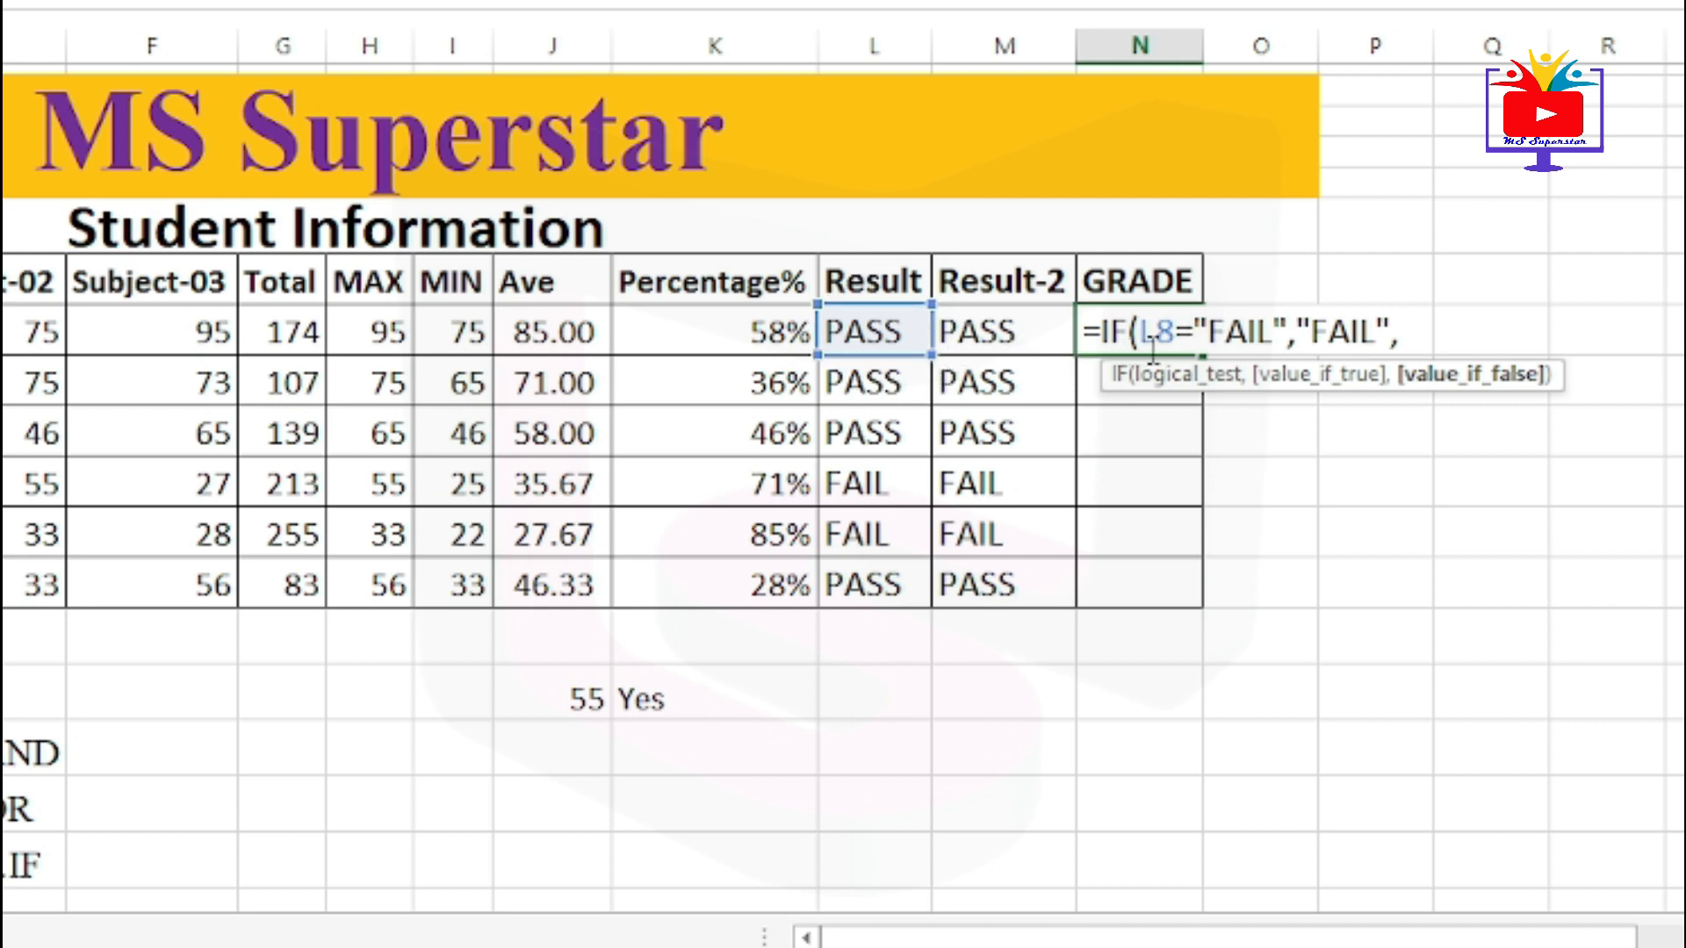
Nest an IF as the false value that returns "A+" when the average in J8 is >=80
type("if")
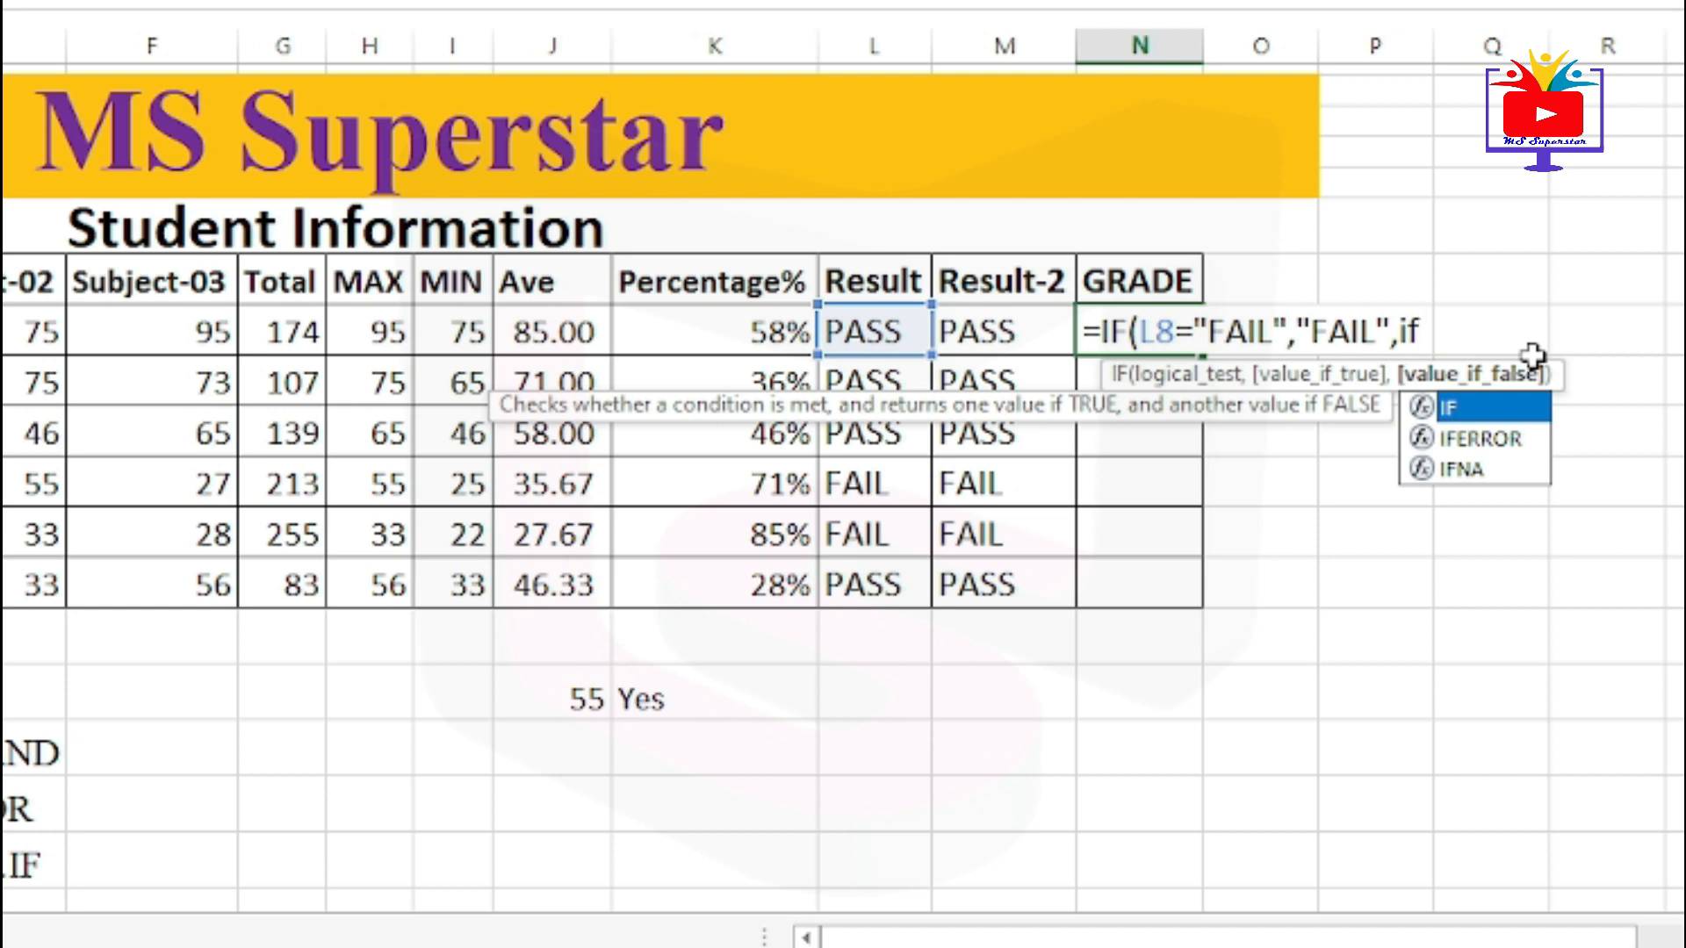
key("Tab")
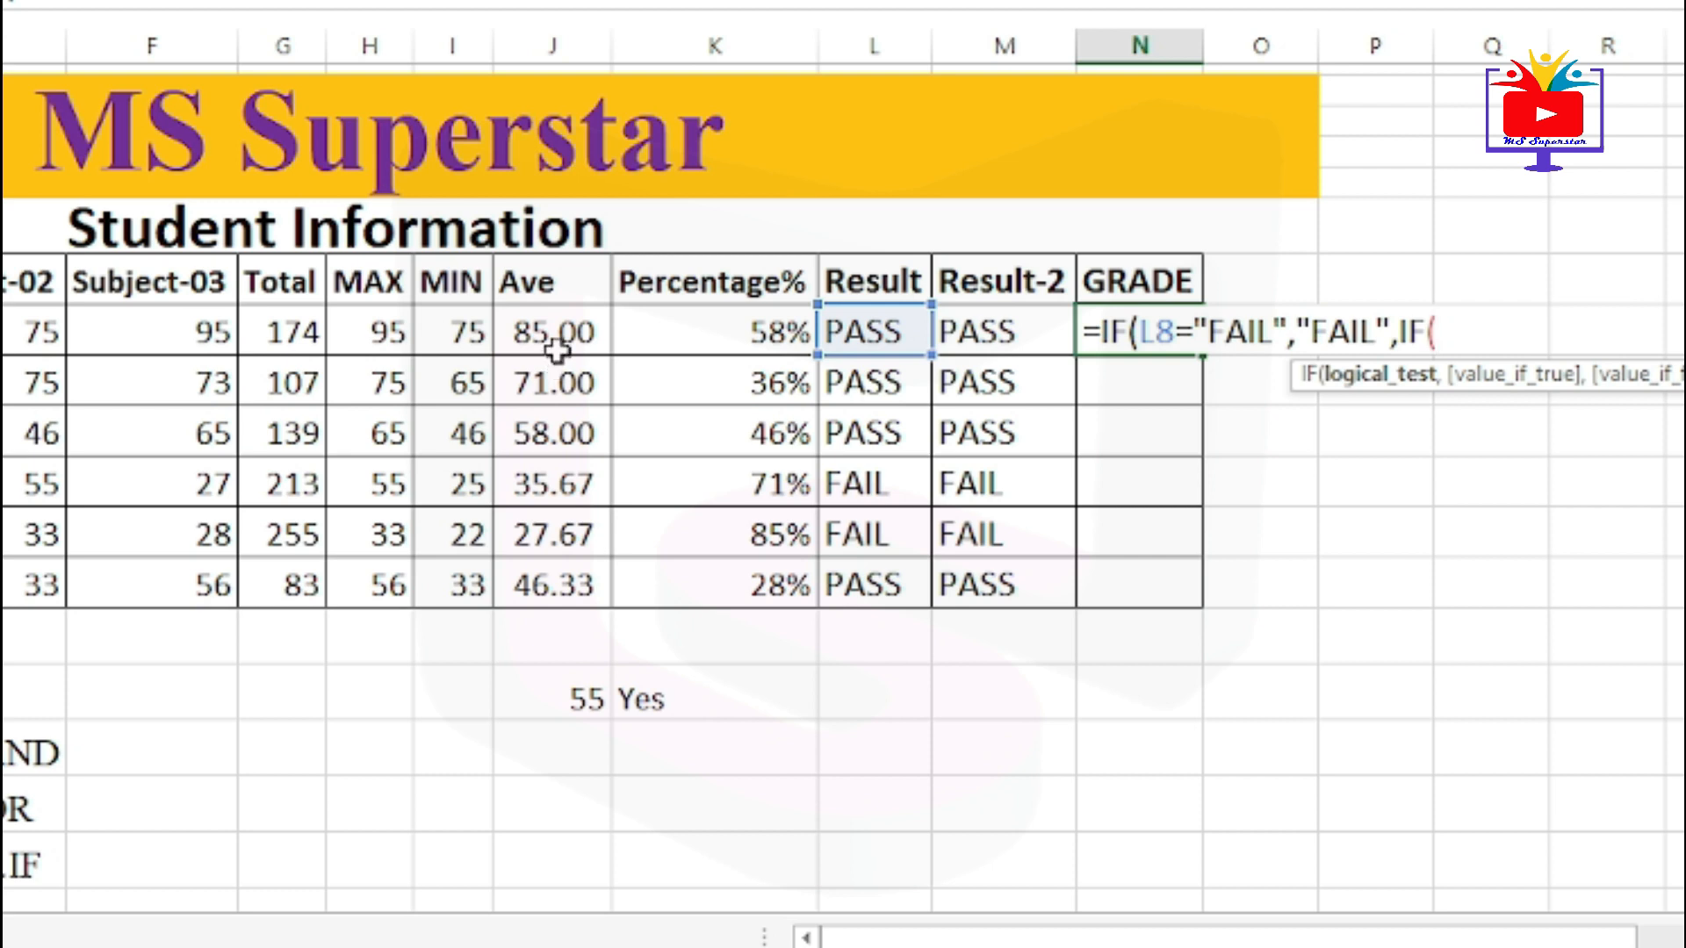
left_click(558, 327)
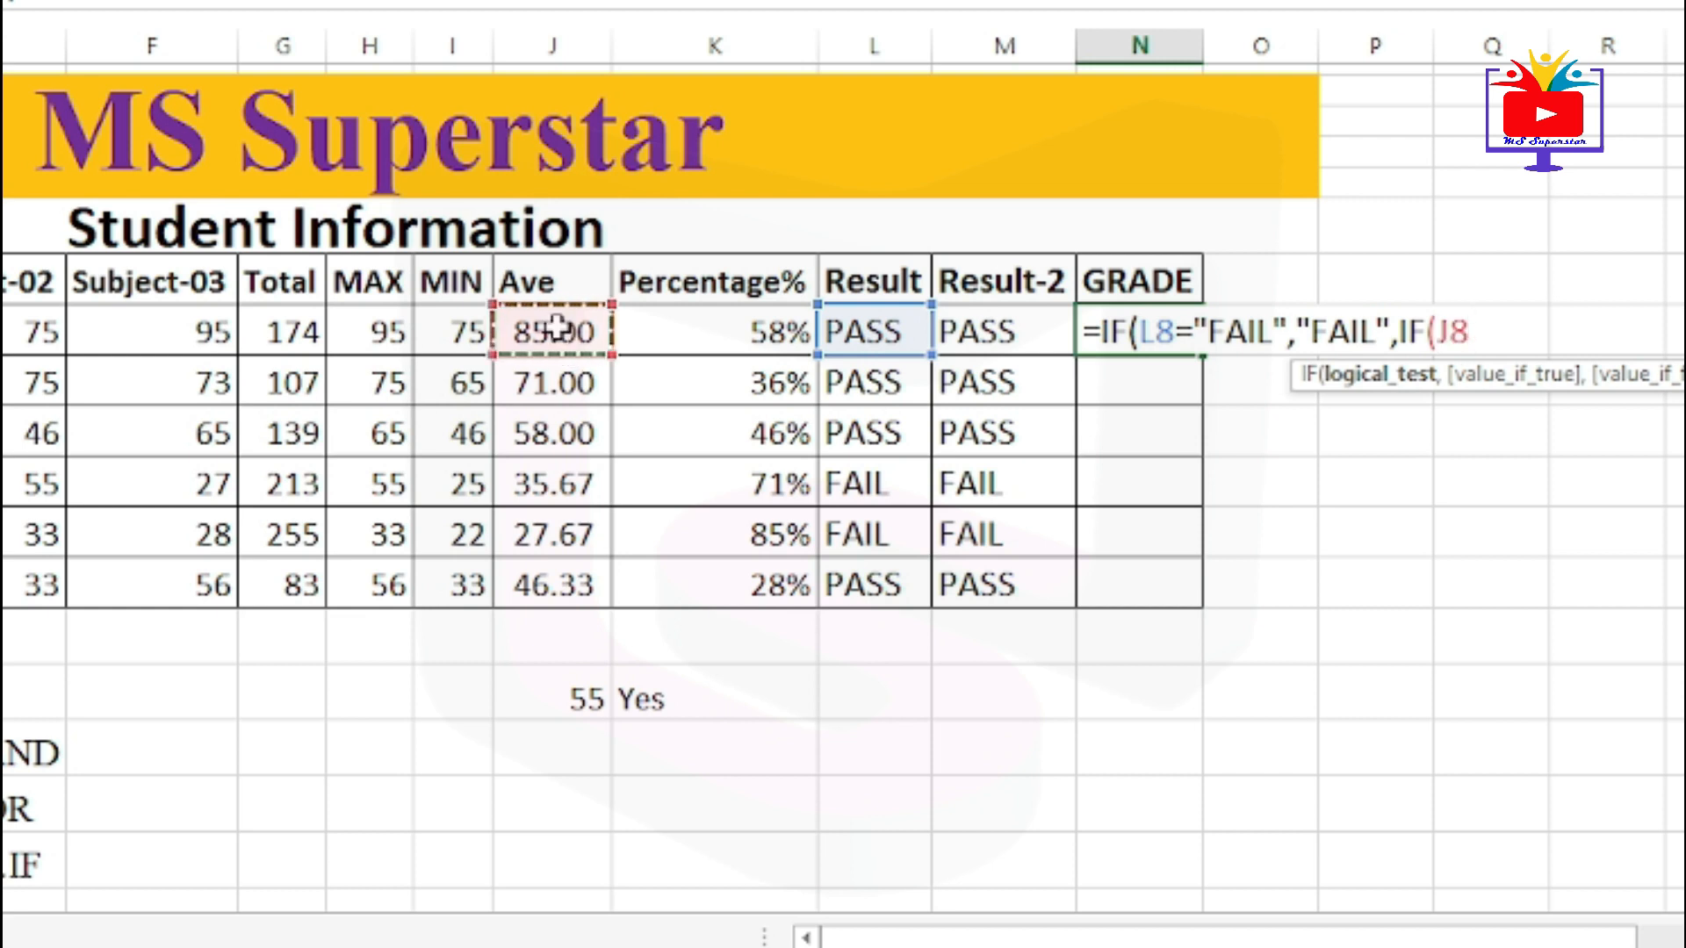
type(">=")
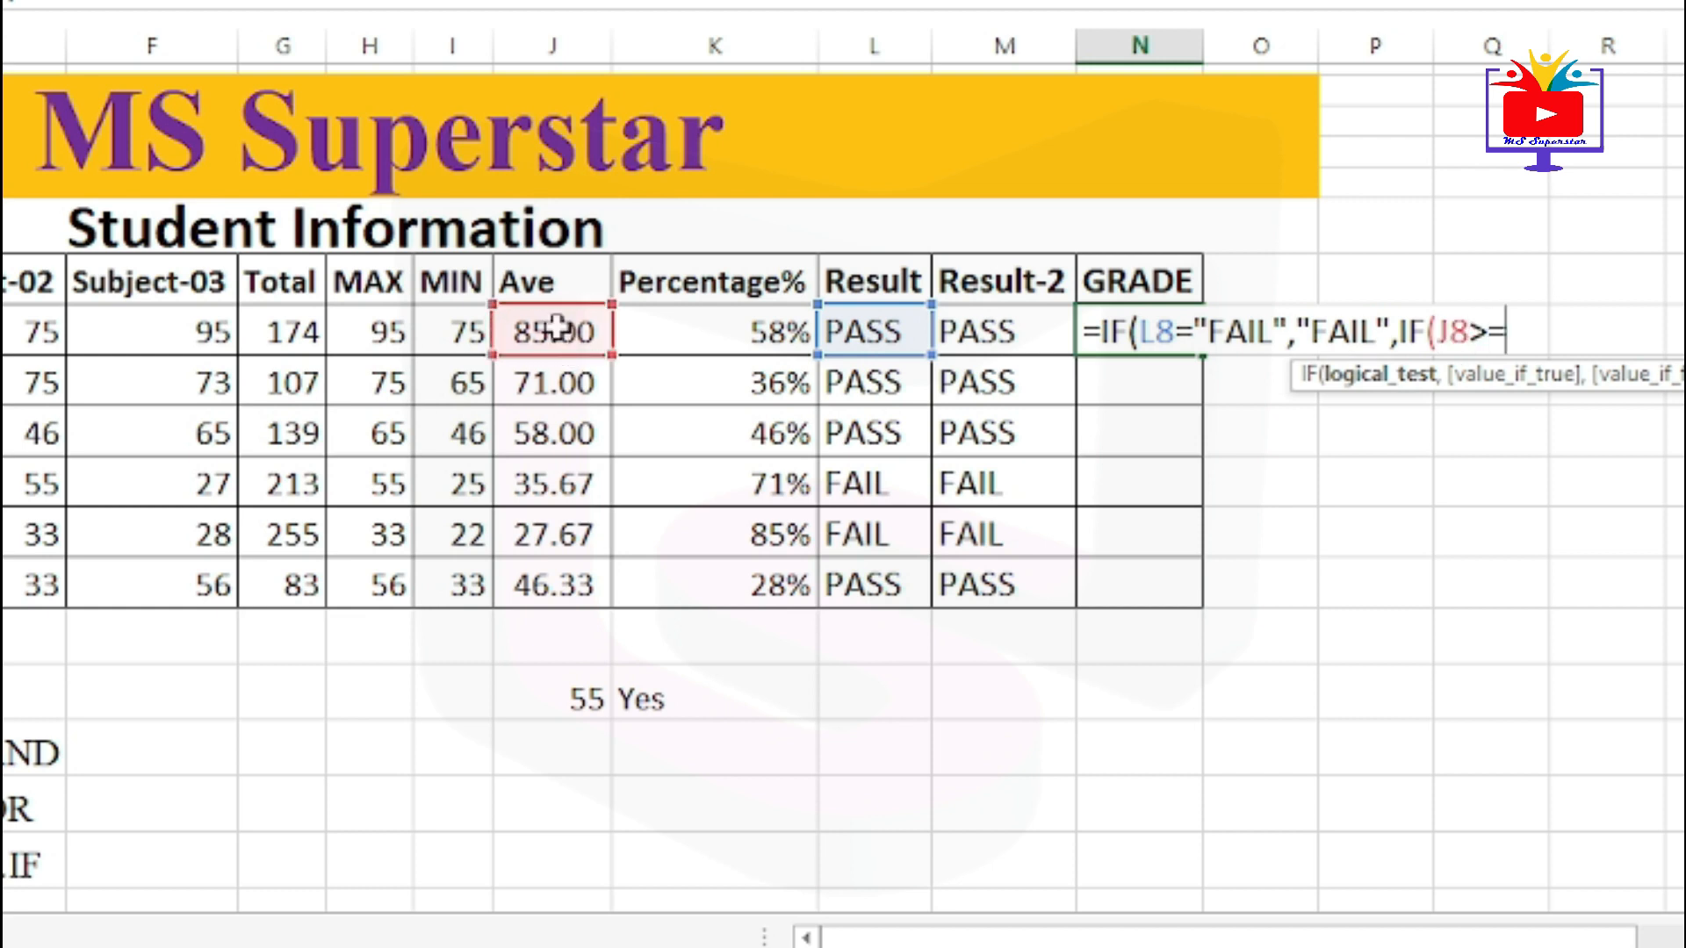
type("80")
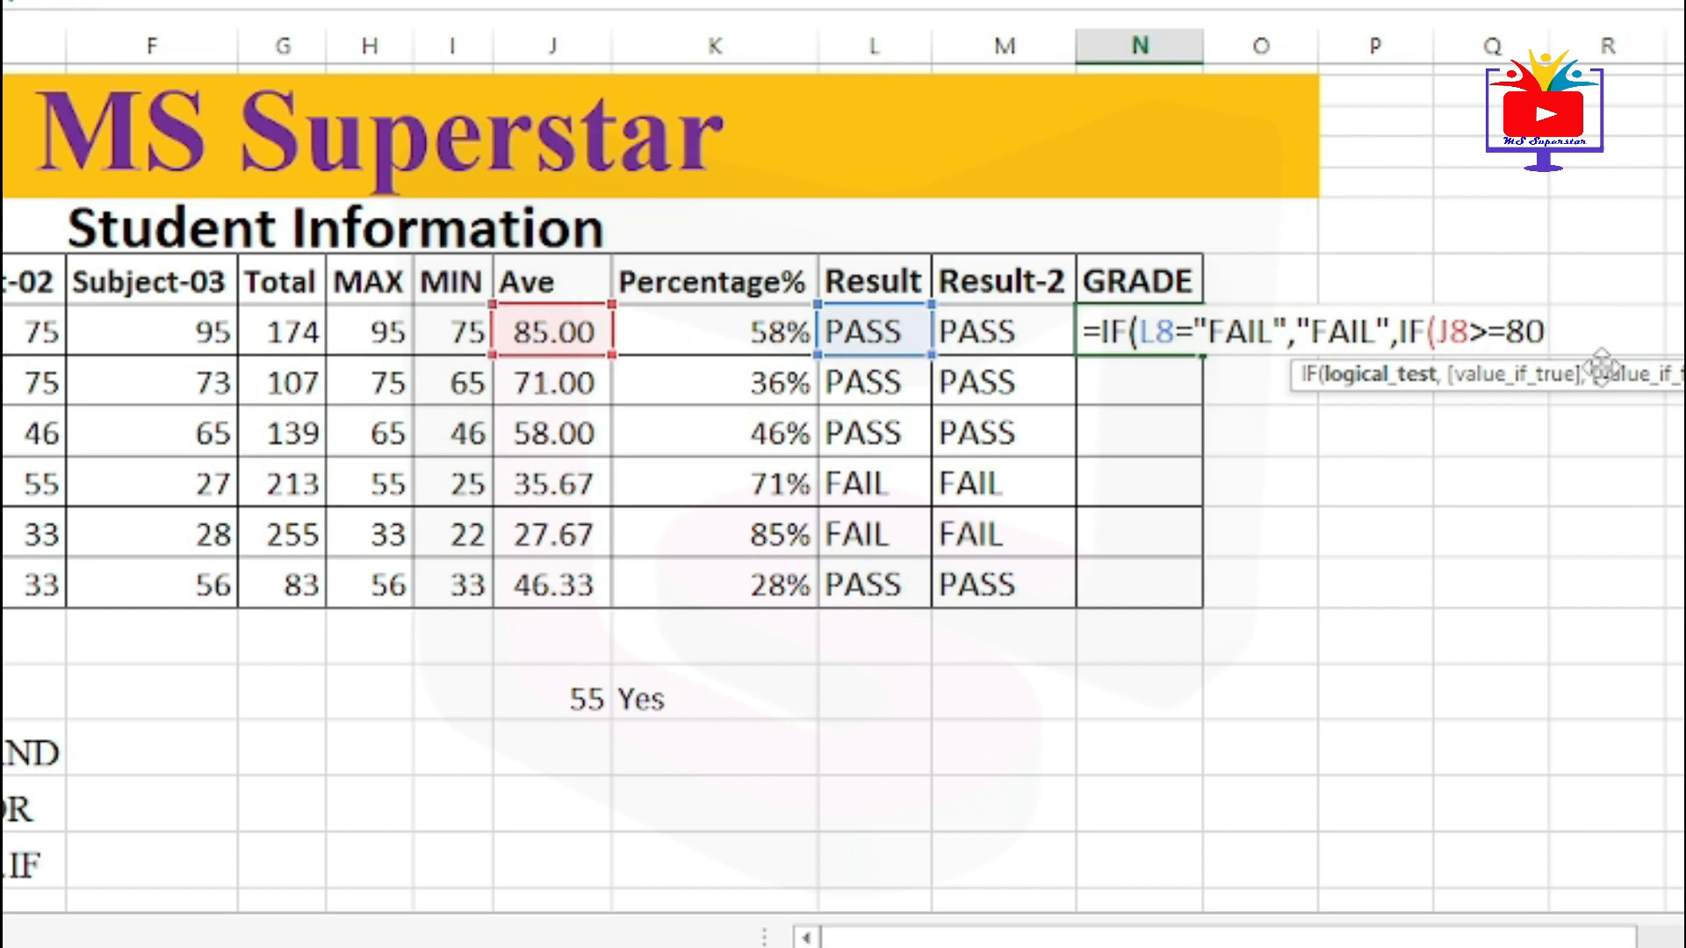
type(",\"A")
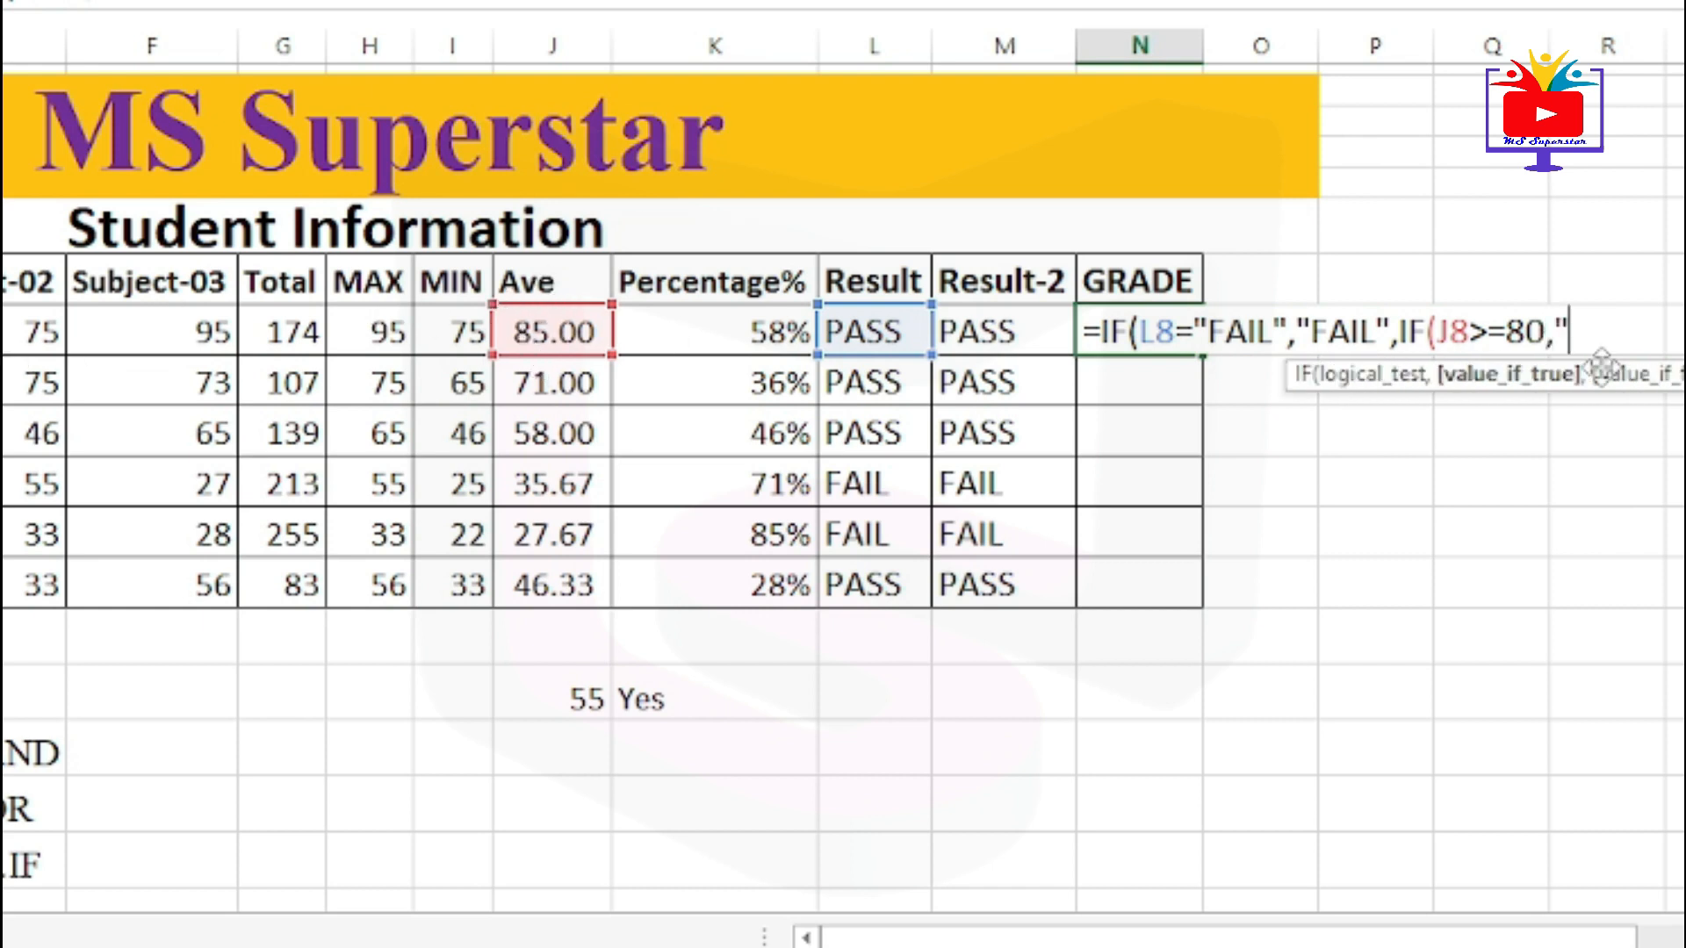
type("+\",")
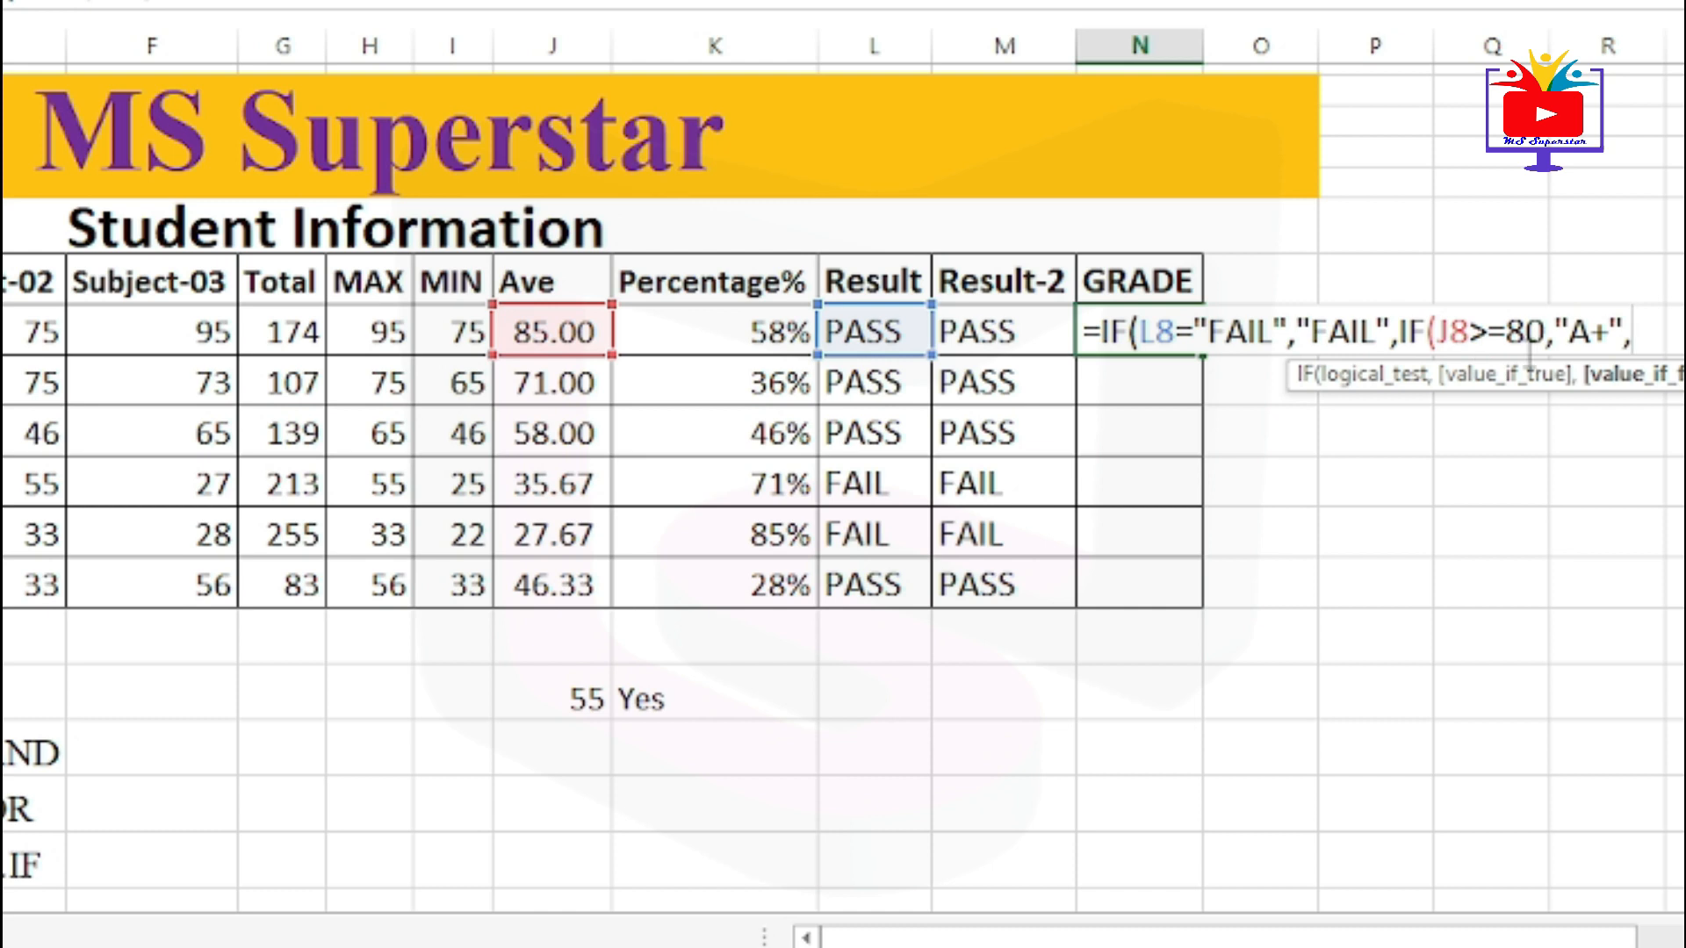
Nest a further IF in the grade formula that returns "A" when J8 is >=70
type("if")
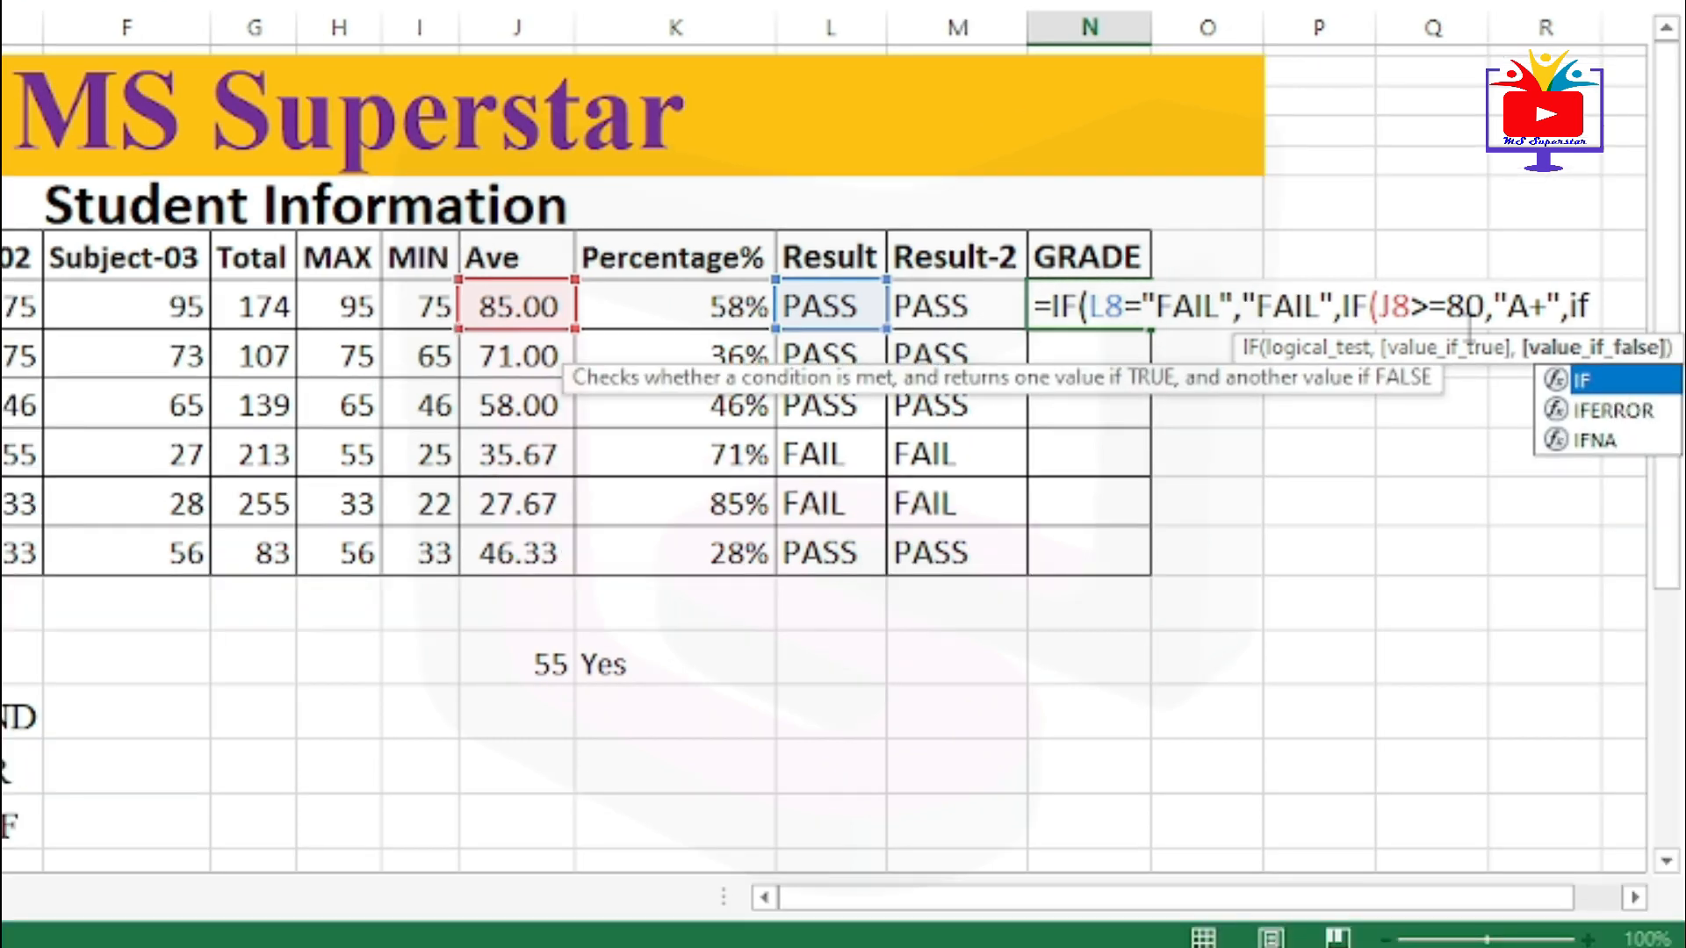
key("Tab")
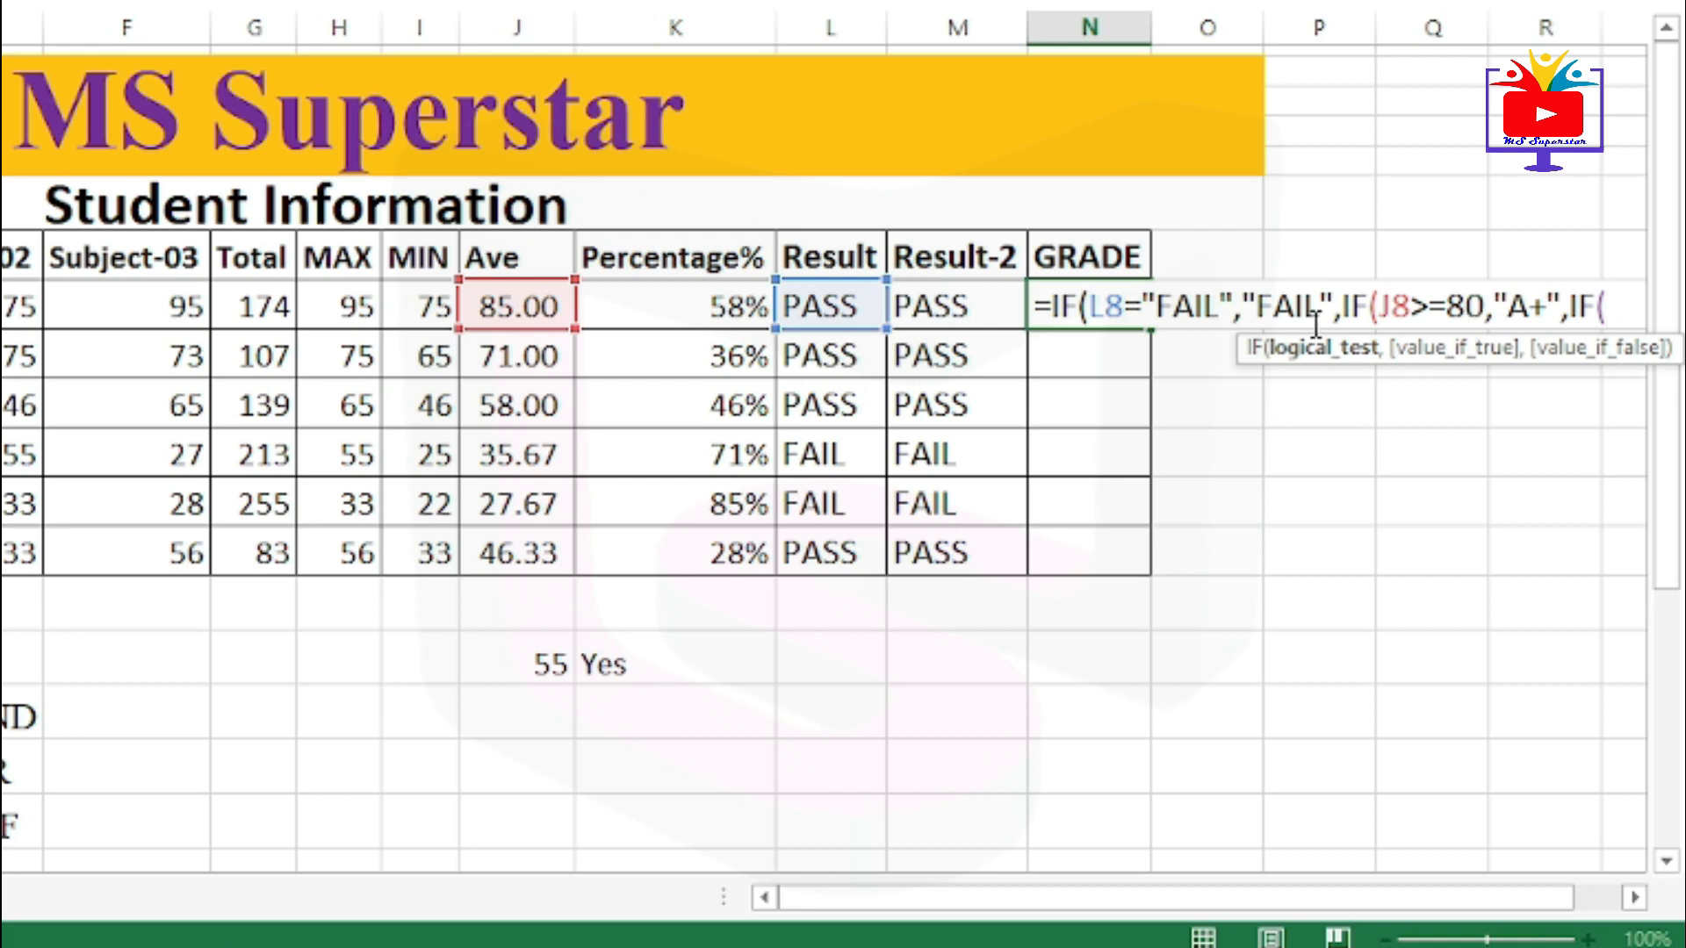
left_click(540, 307)
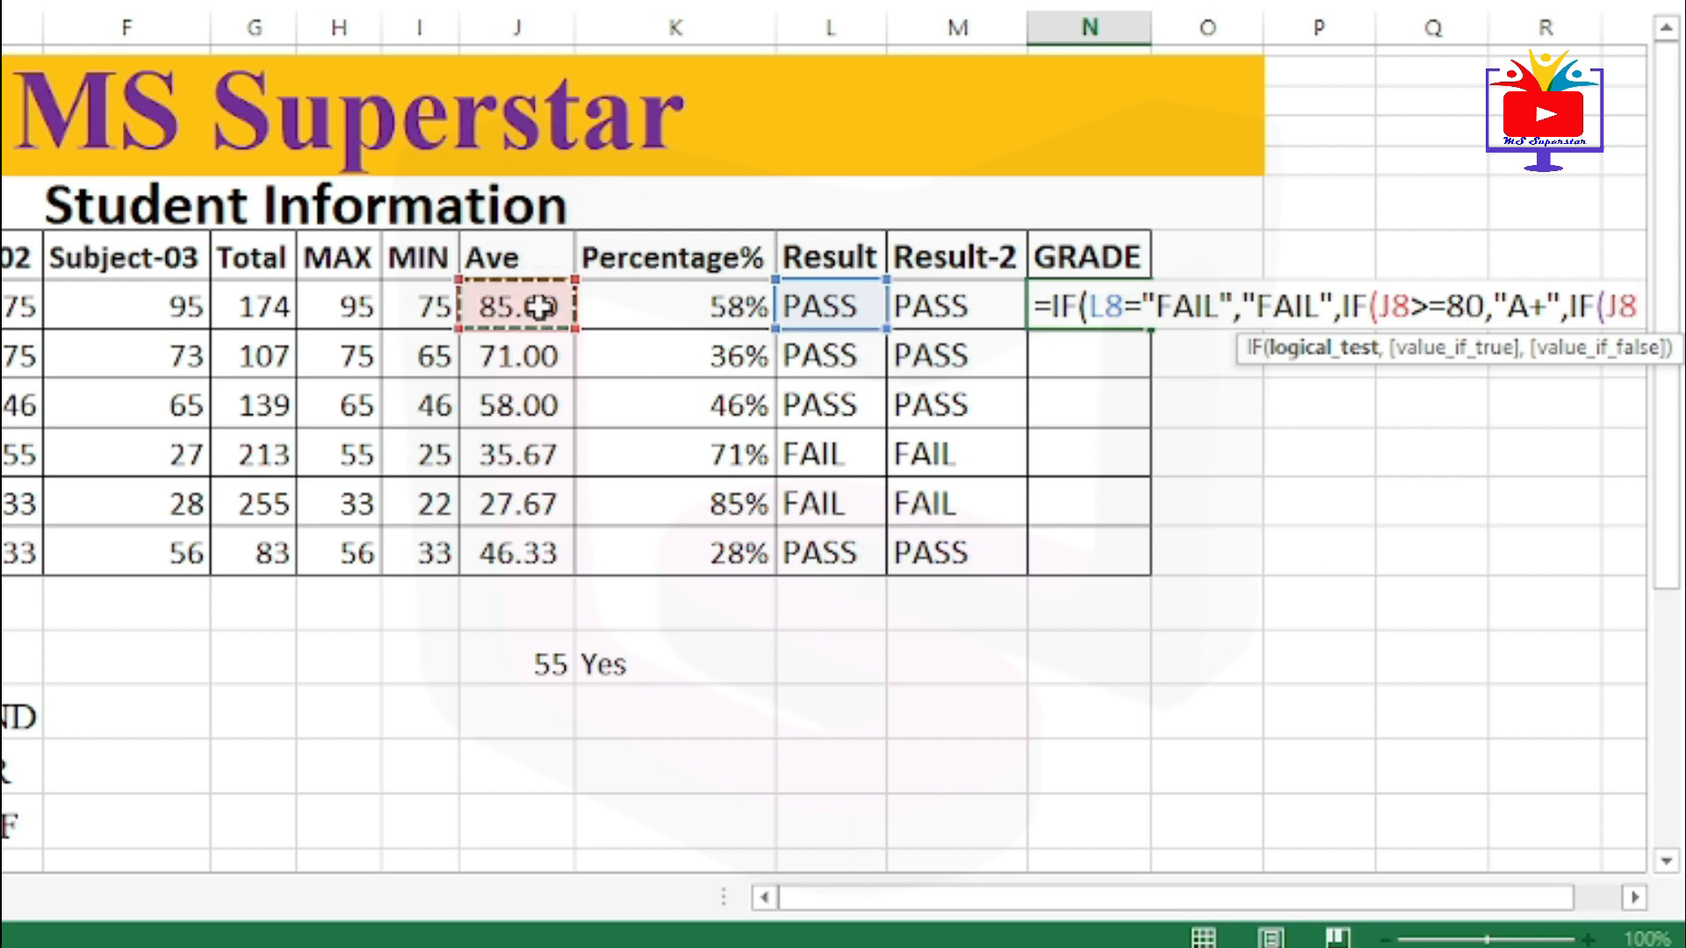
type(">=")
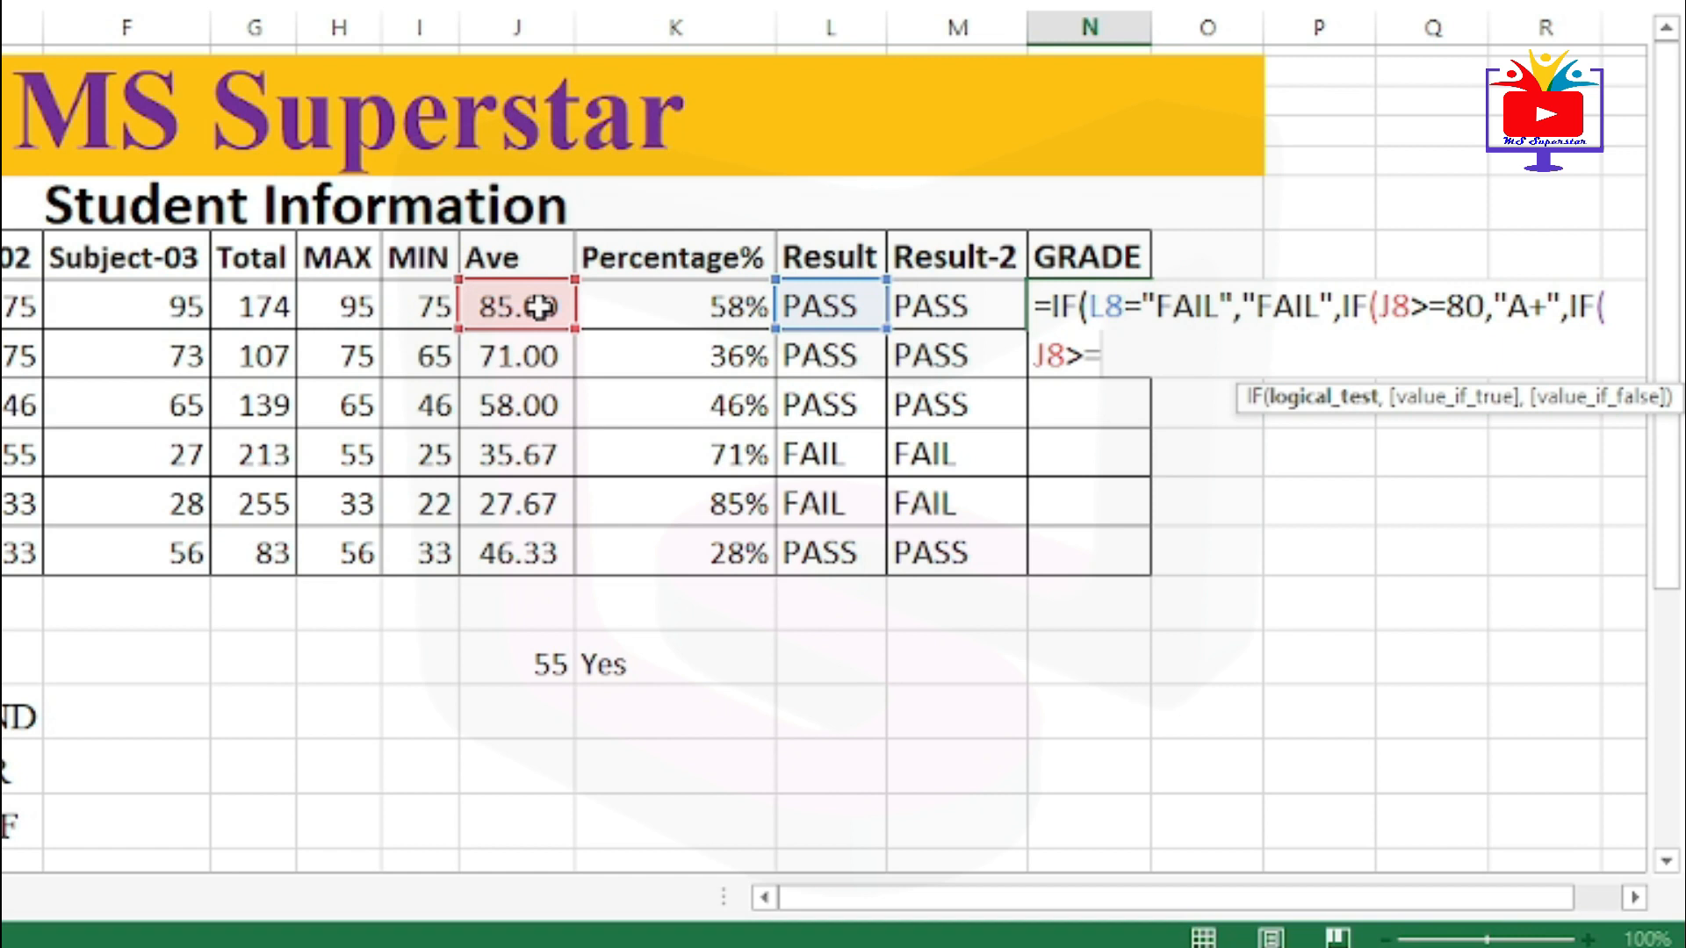
type("70,\"A\"")
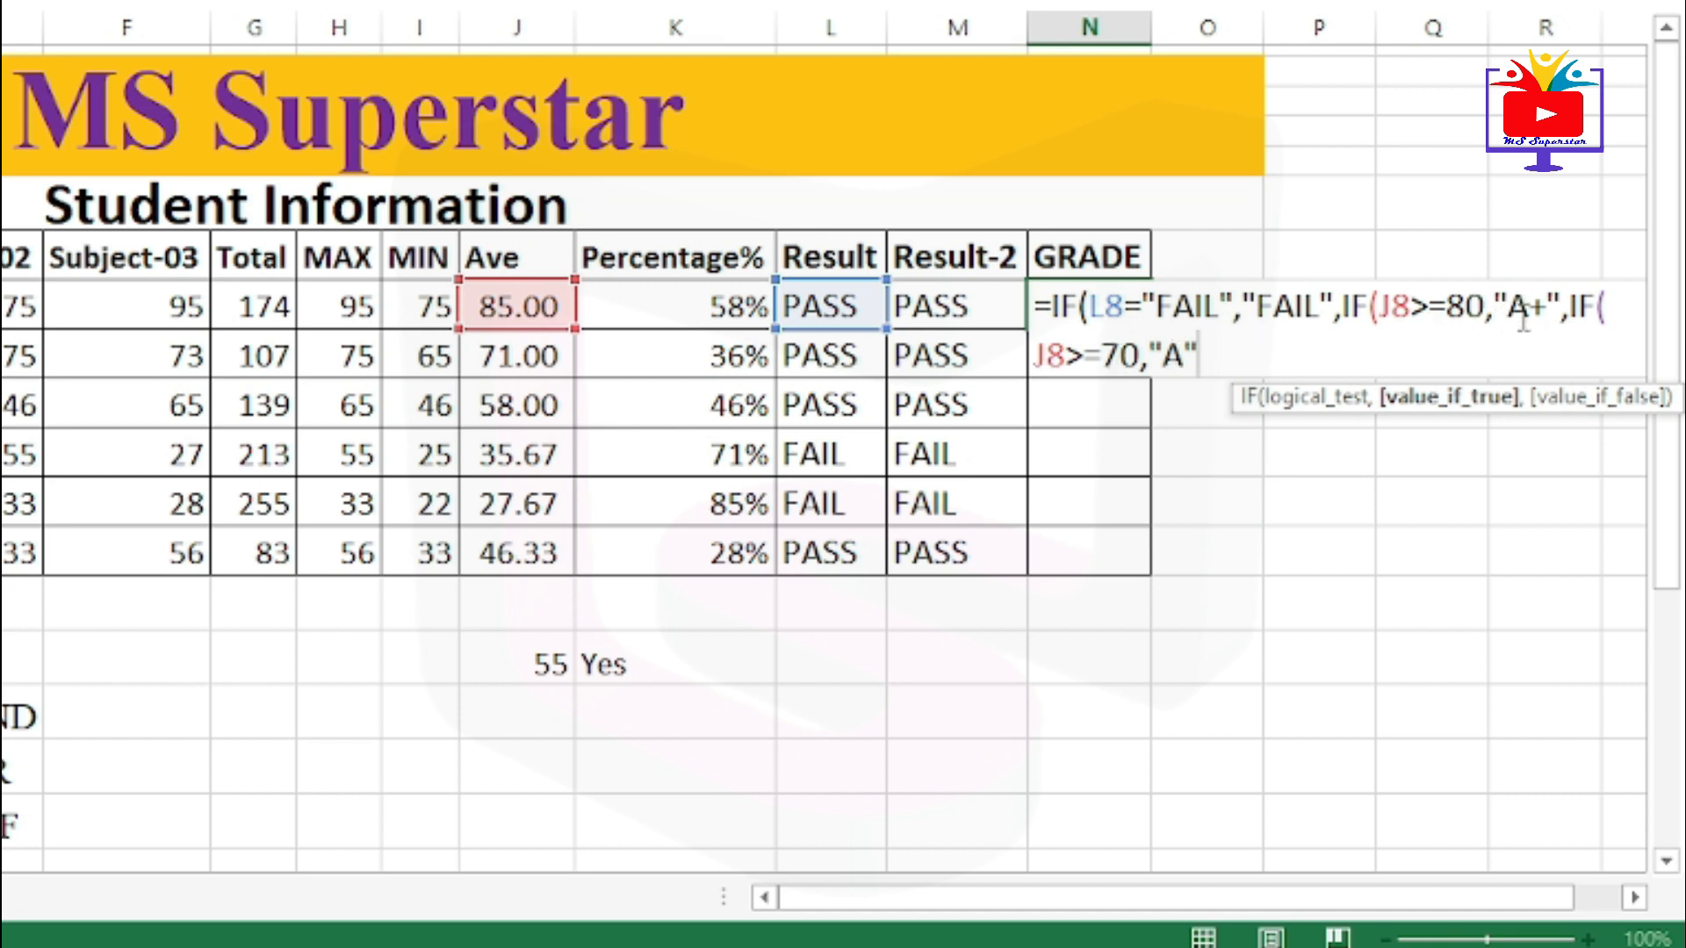
type(",")
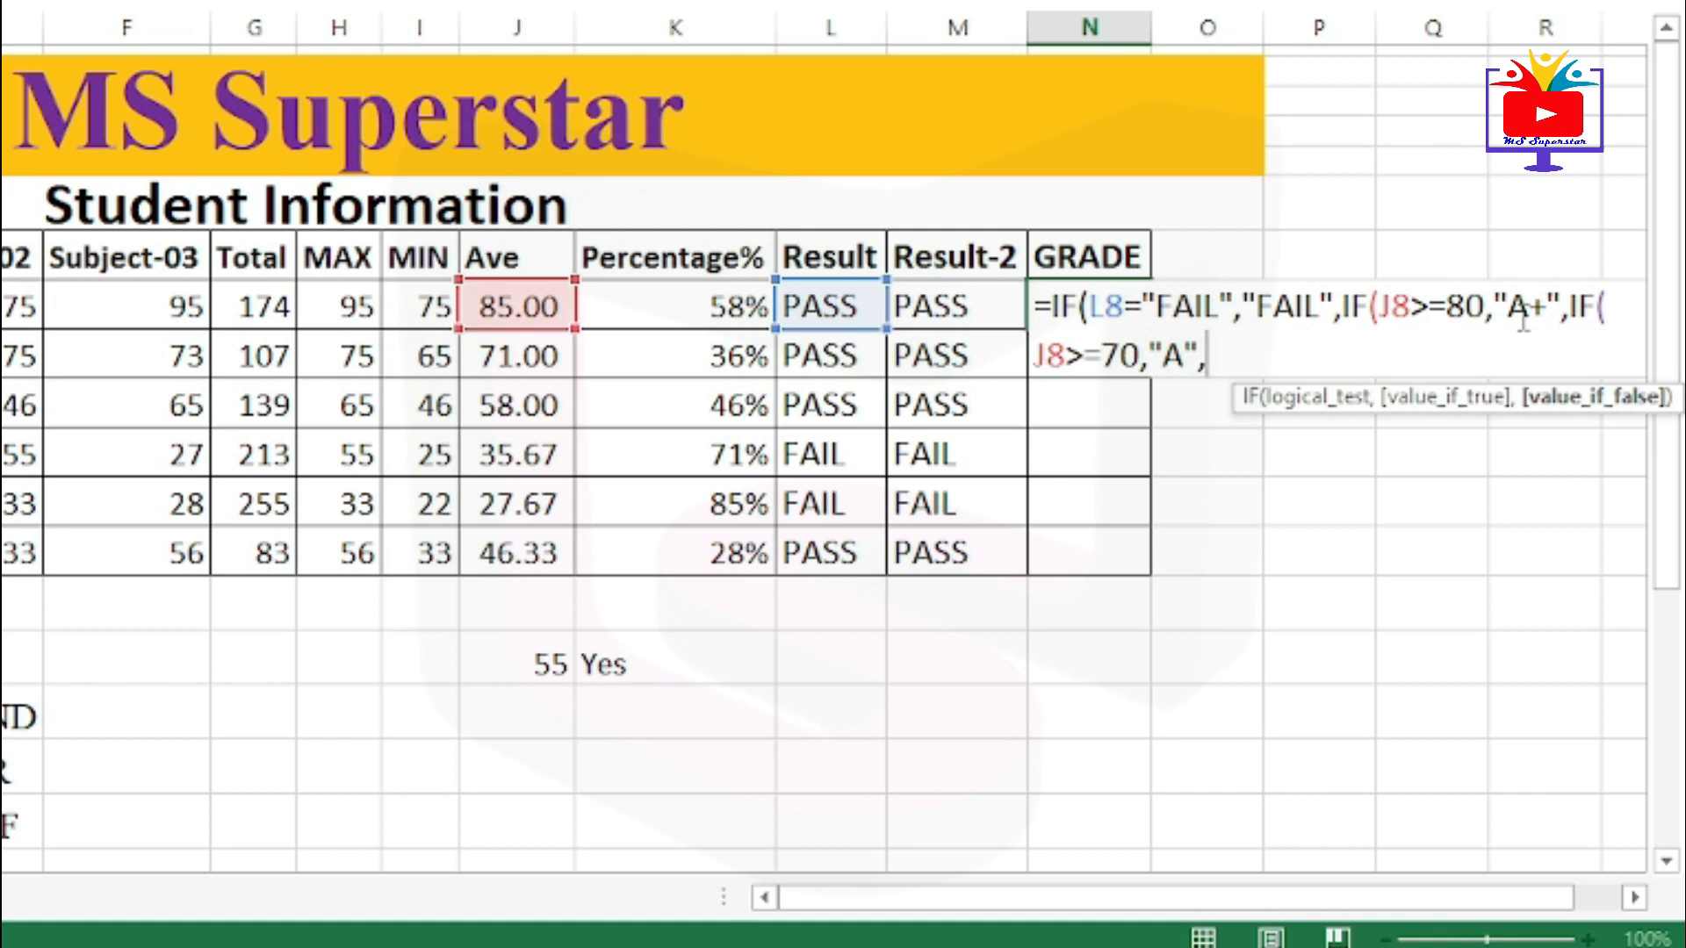
Add another nested IF to the grade formula returning "A-" when J8 is >=60
type("IF(")
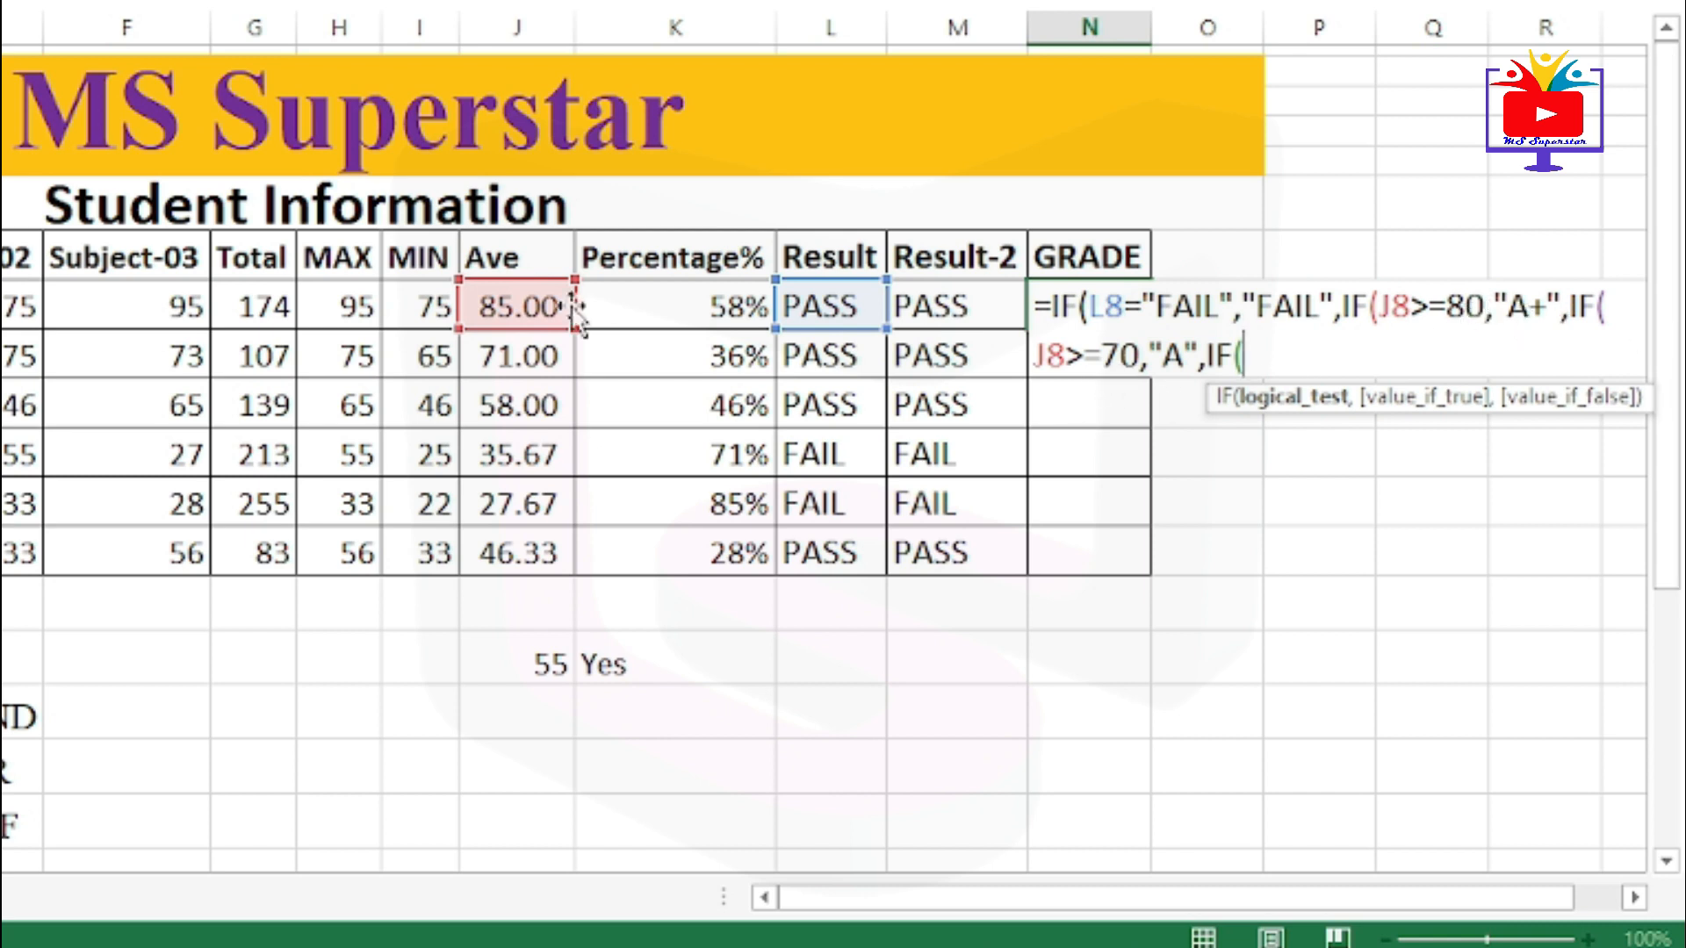
left_click(500, 314)
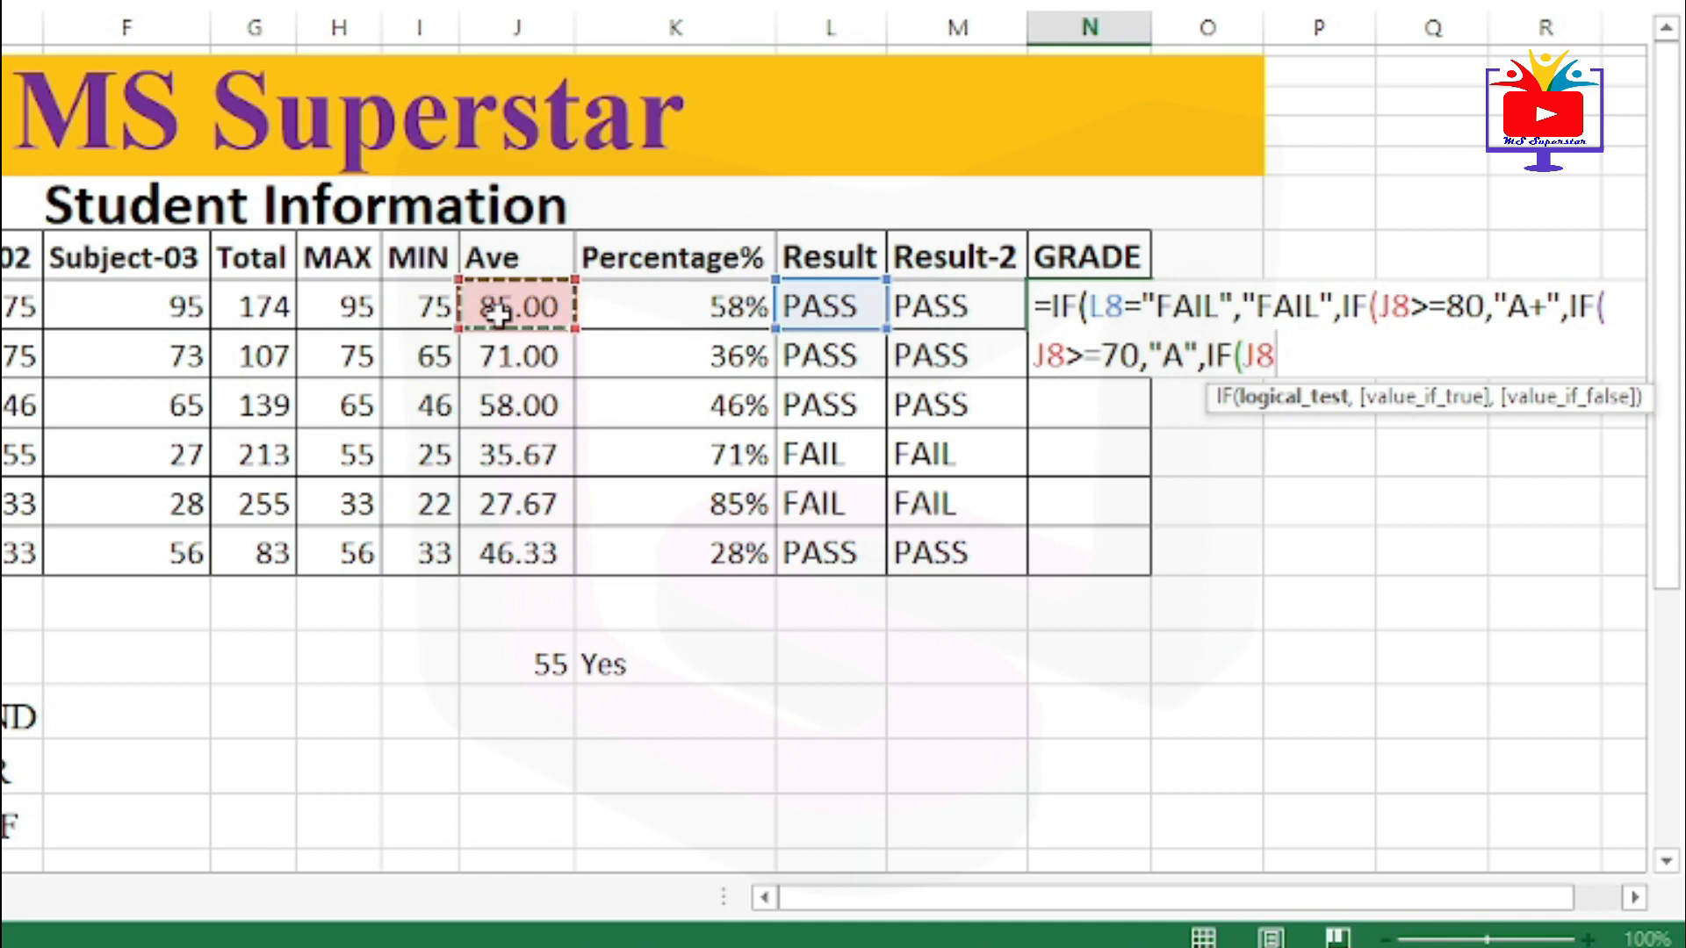
type(">=")
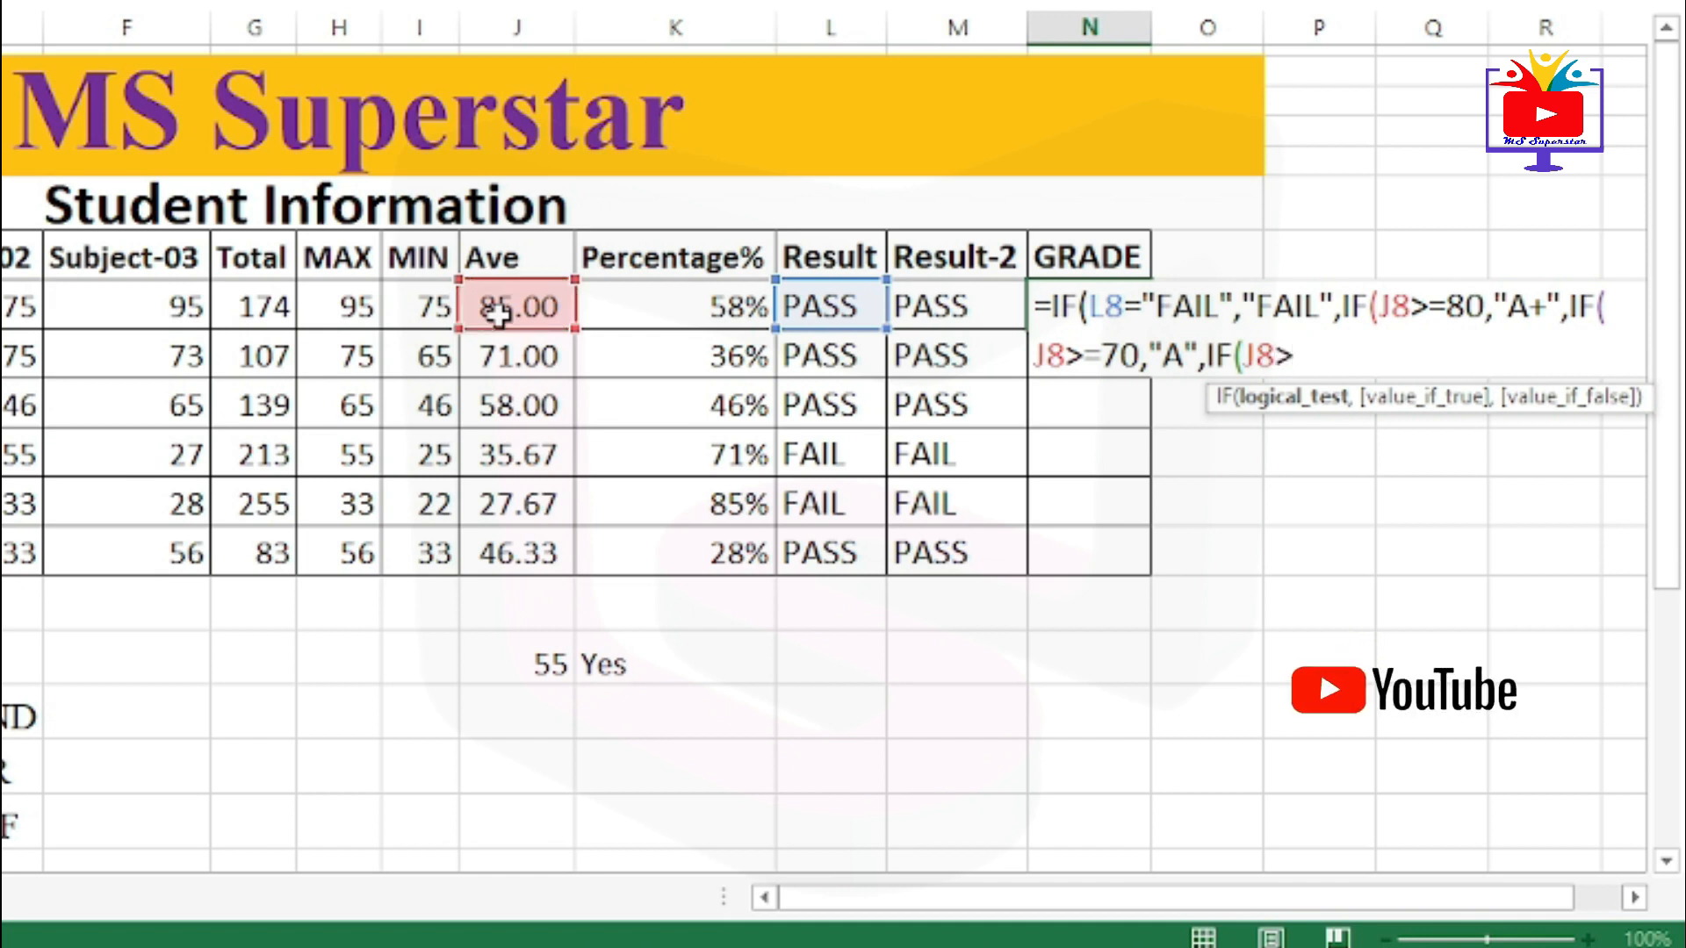
type("60,")
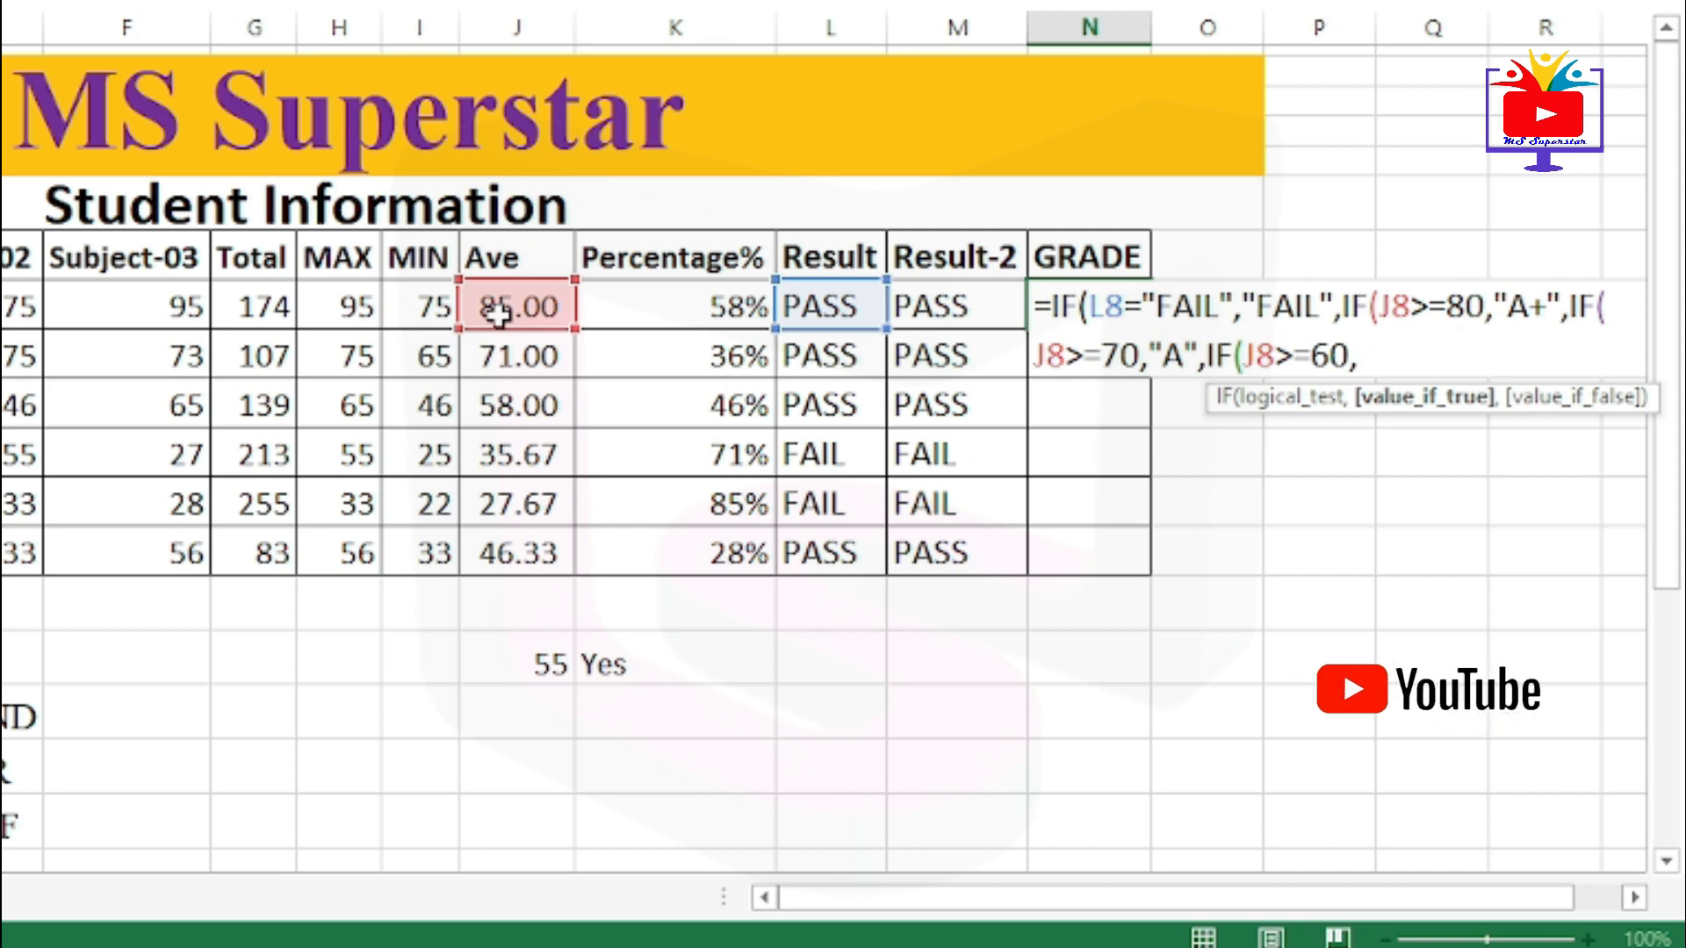
type("\"")
type("A")
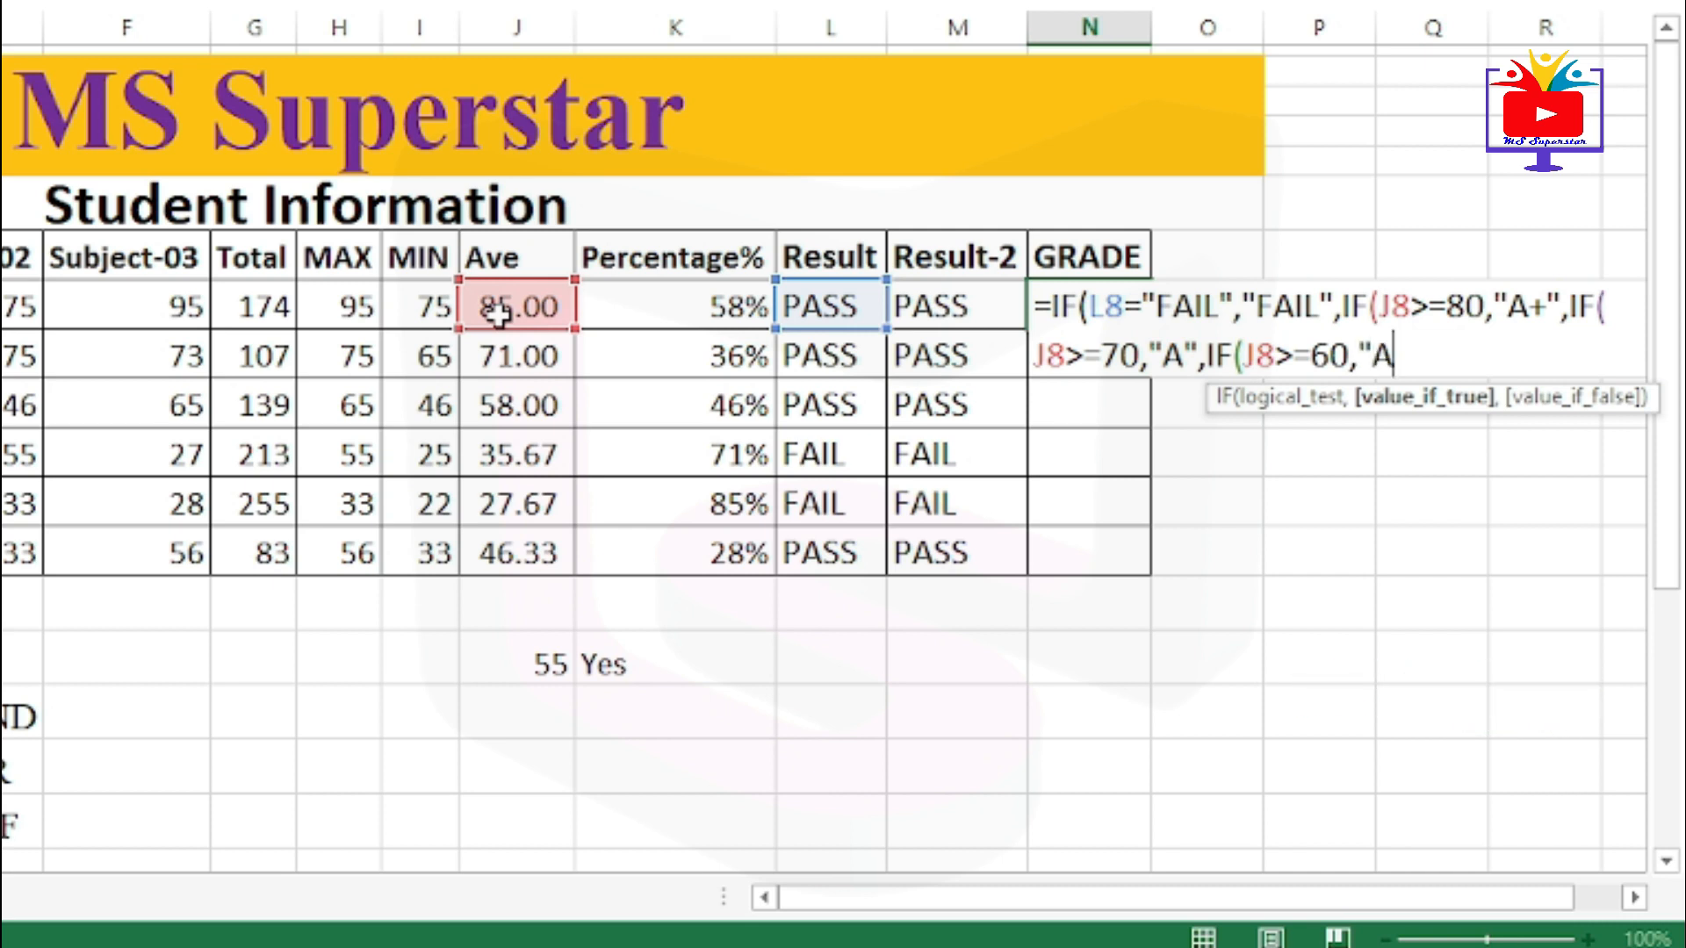
type("-\",")
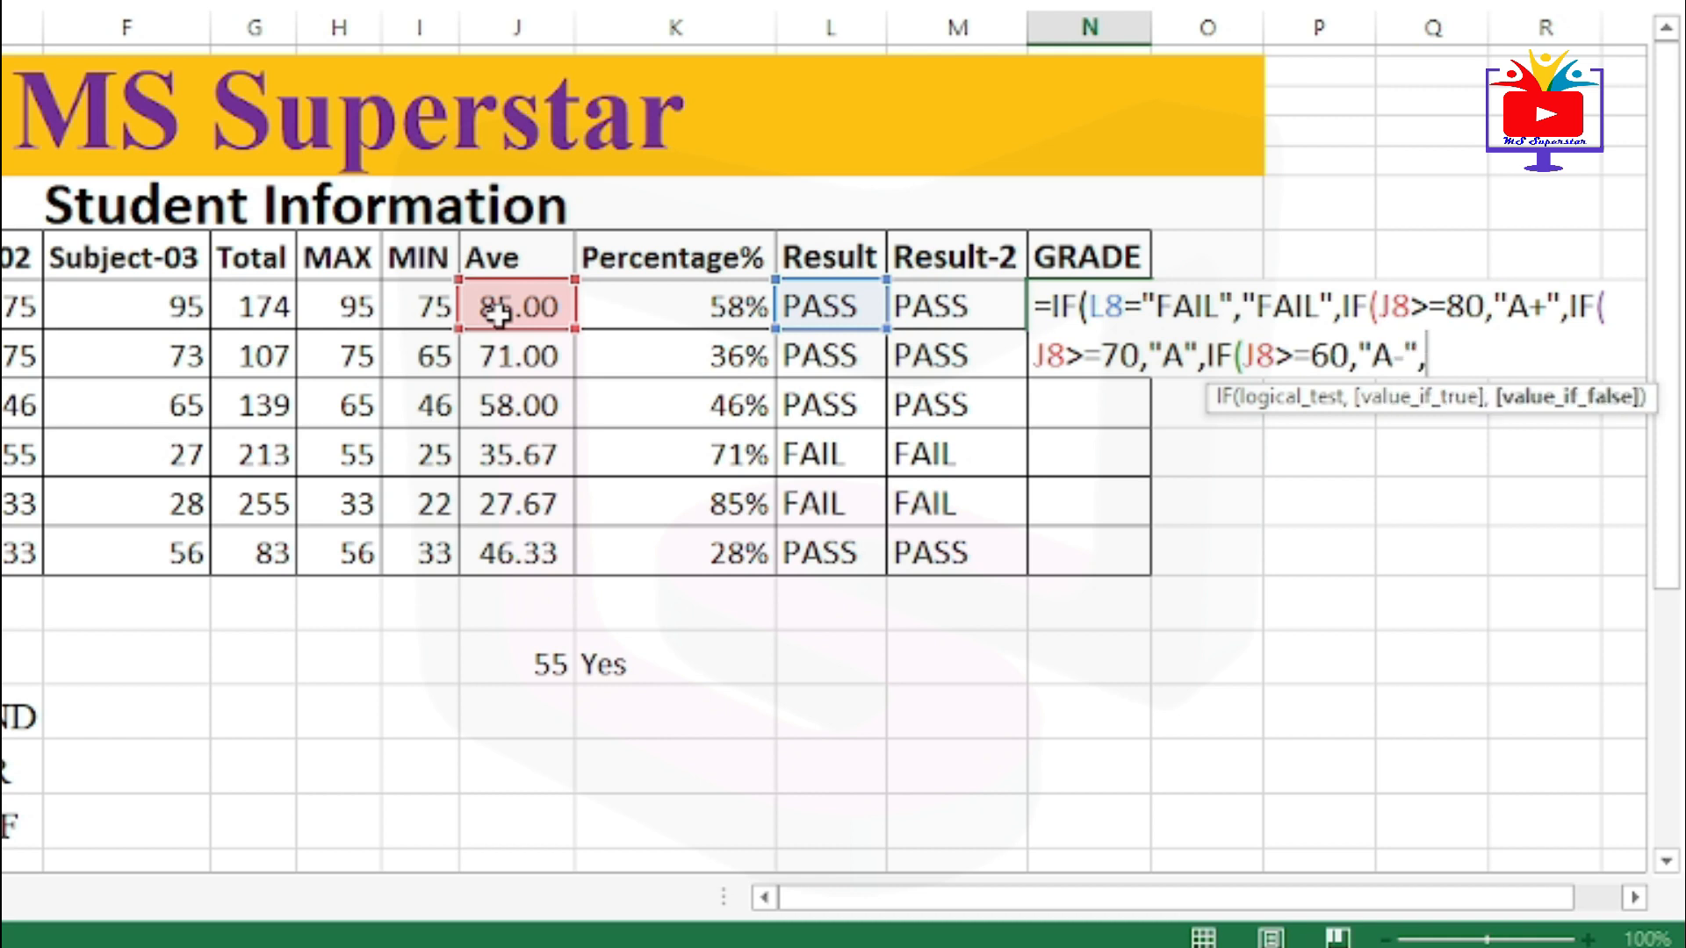
Continue the grade formula with a nested IF returning "B" when J8 is >=50
type("if")
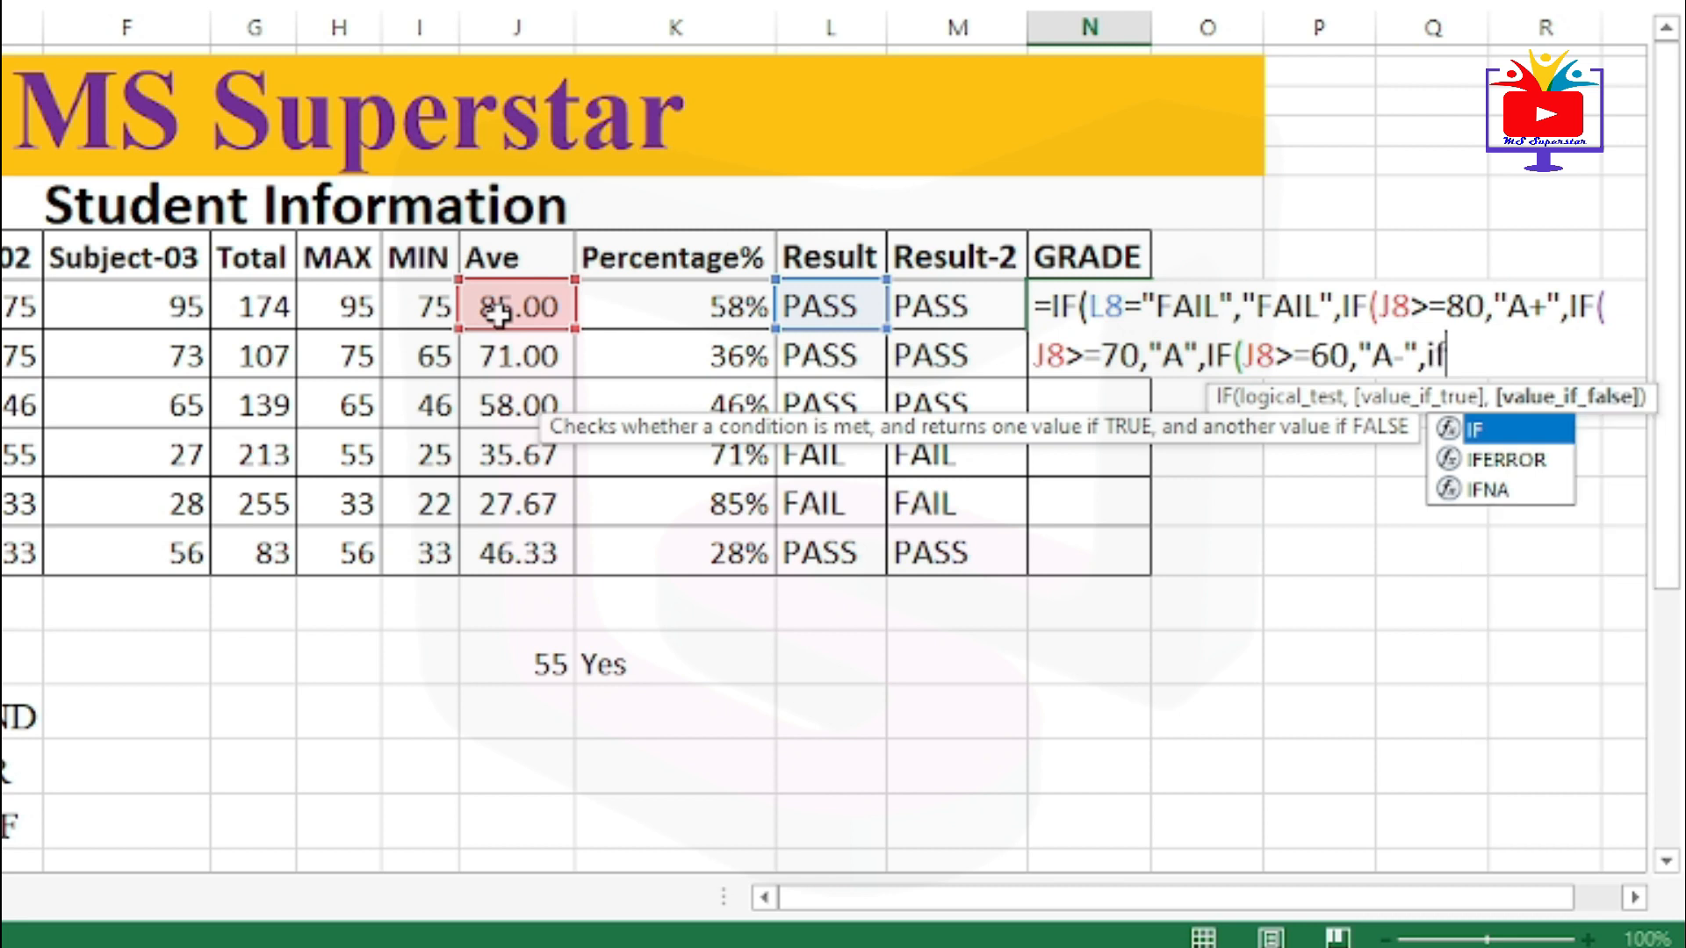
key("Tab")
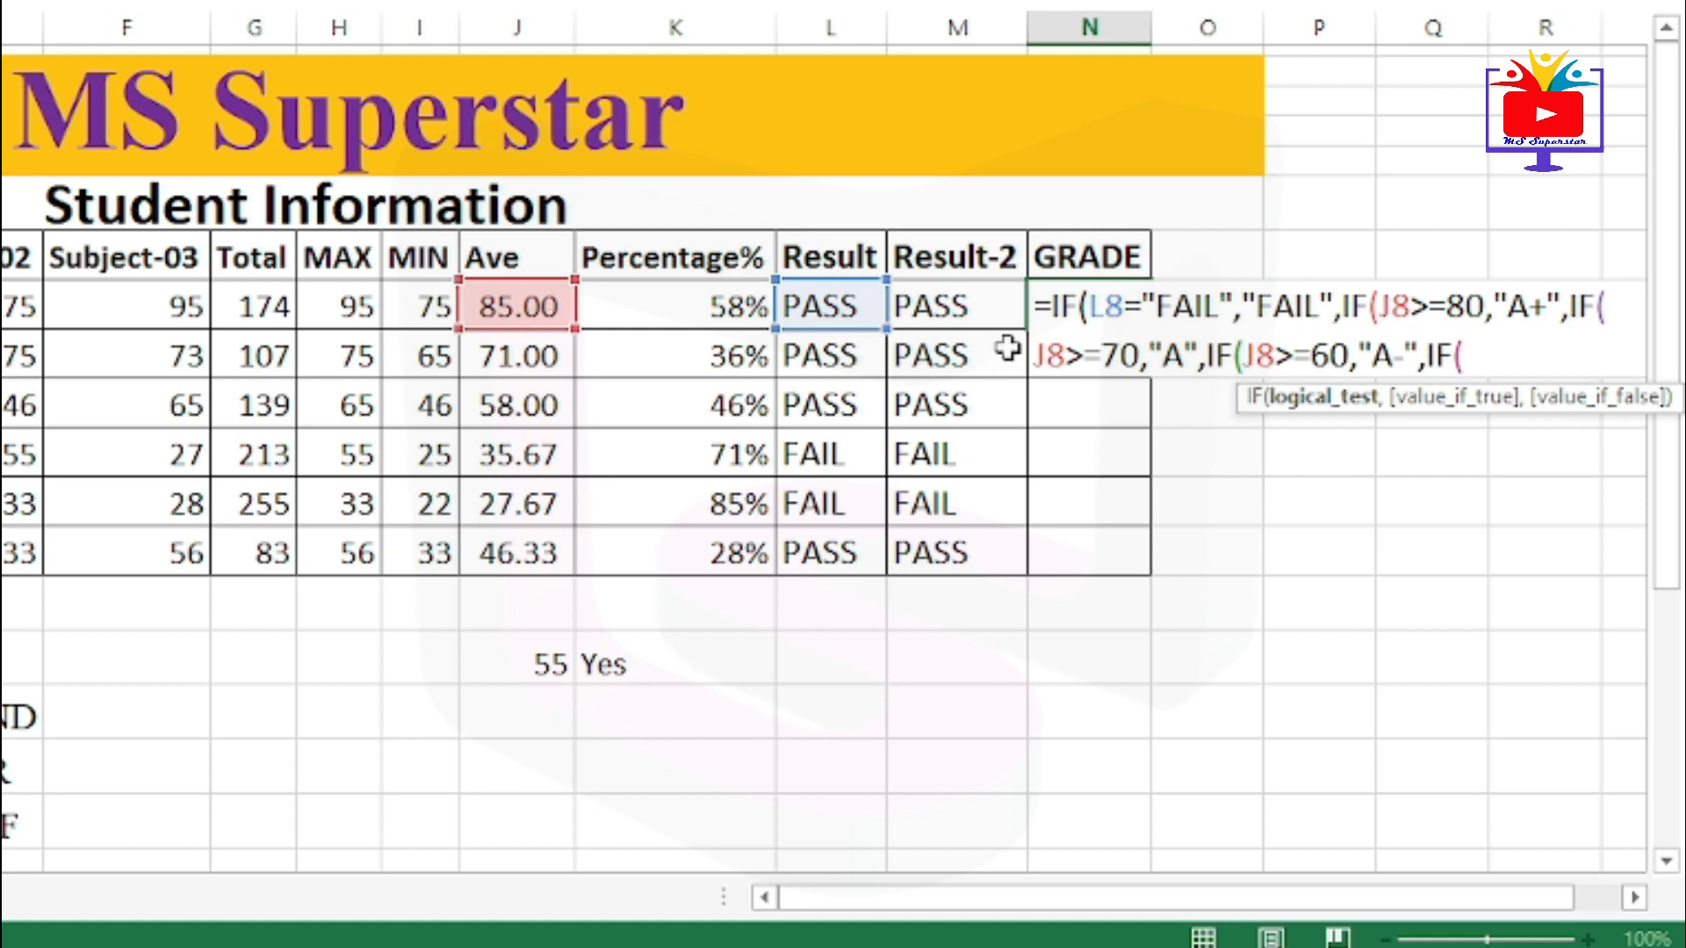
left_click(530, 306)
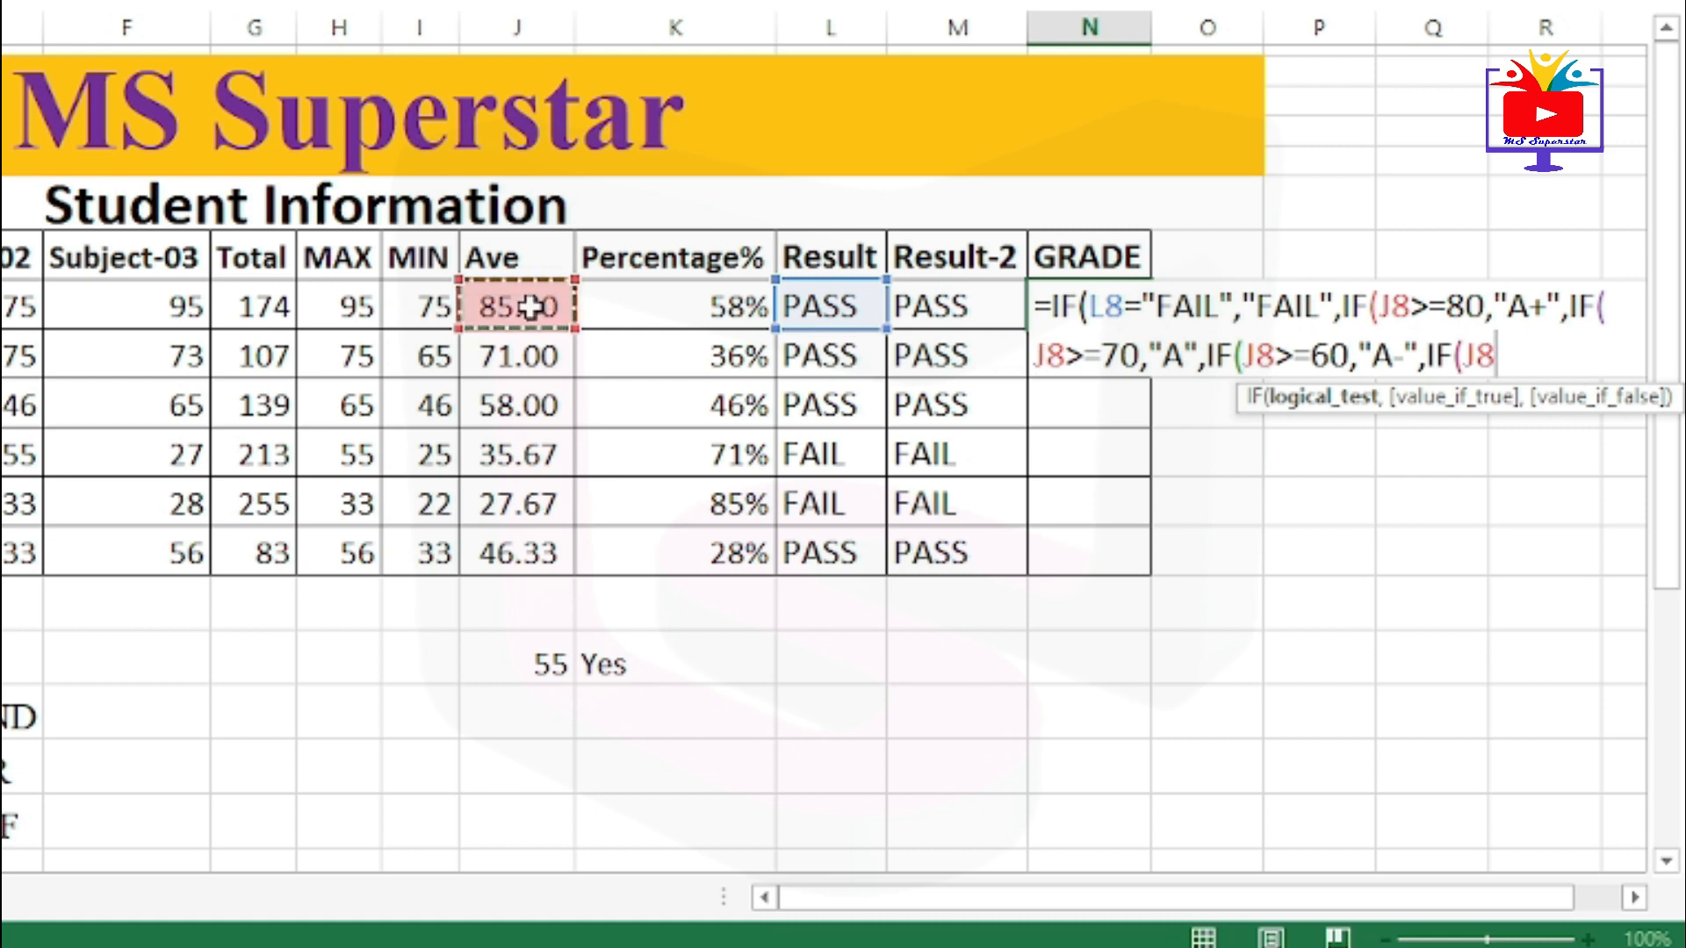
type(">=")
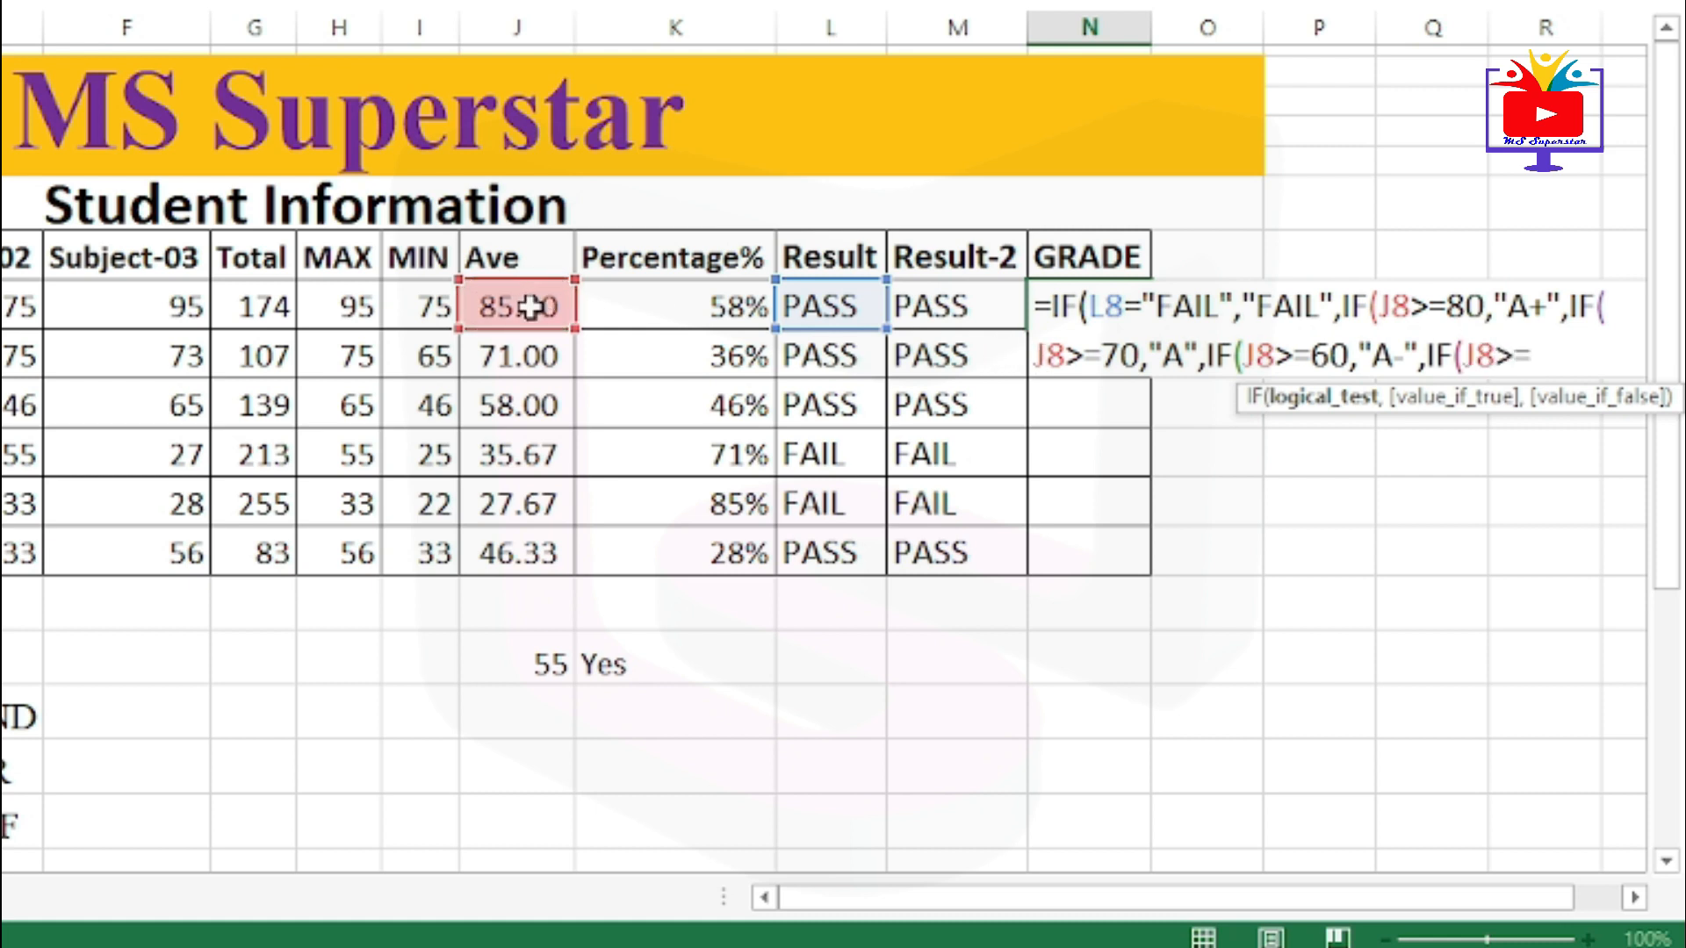
type("50,")
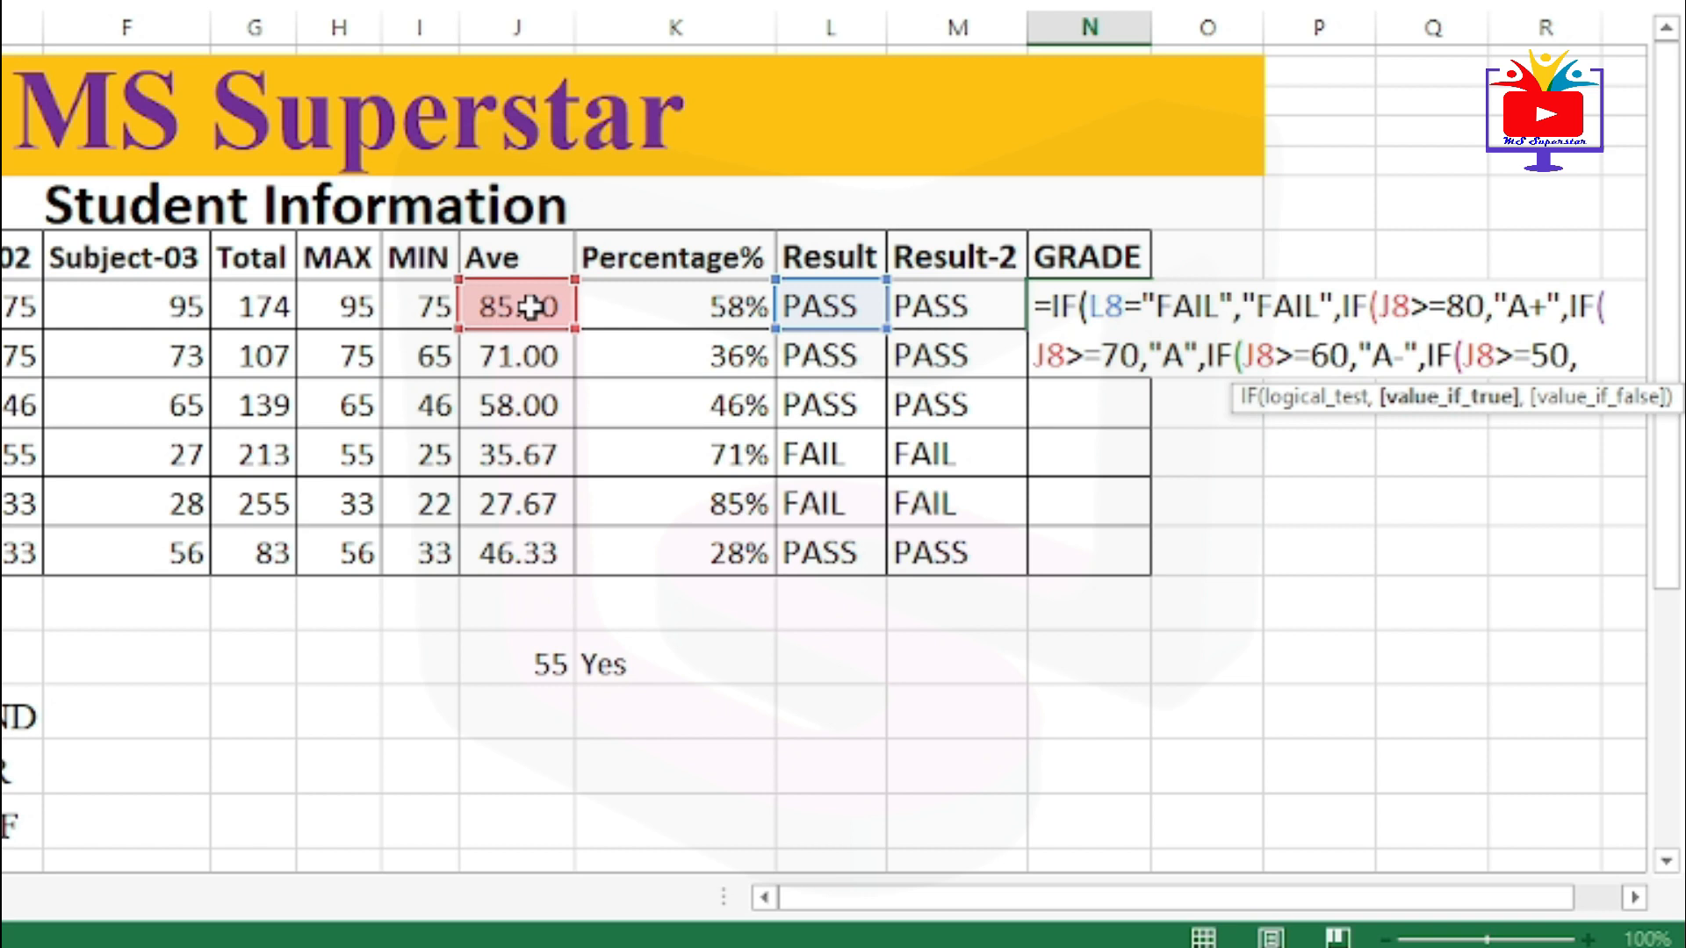
type("\"B\",i")
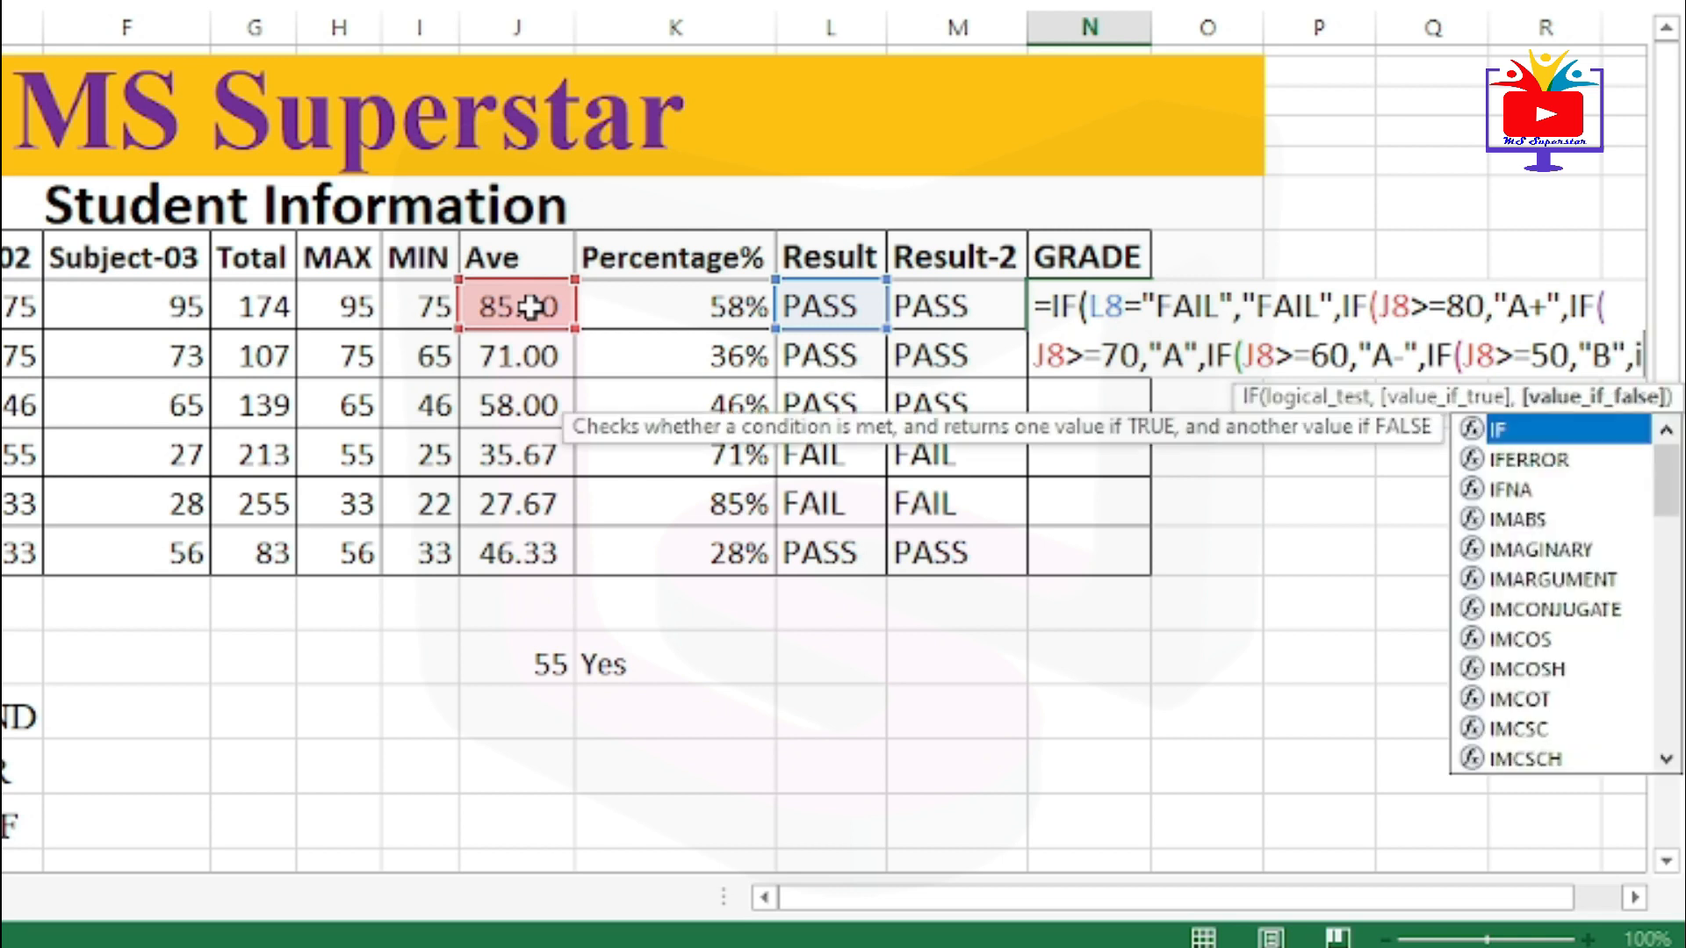
Extend the grade formula with a nested IF that returns "C" when J8 is >=40
type("f")
key("Tab")
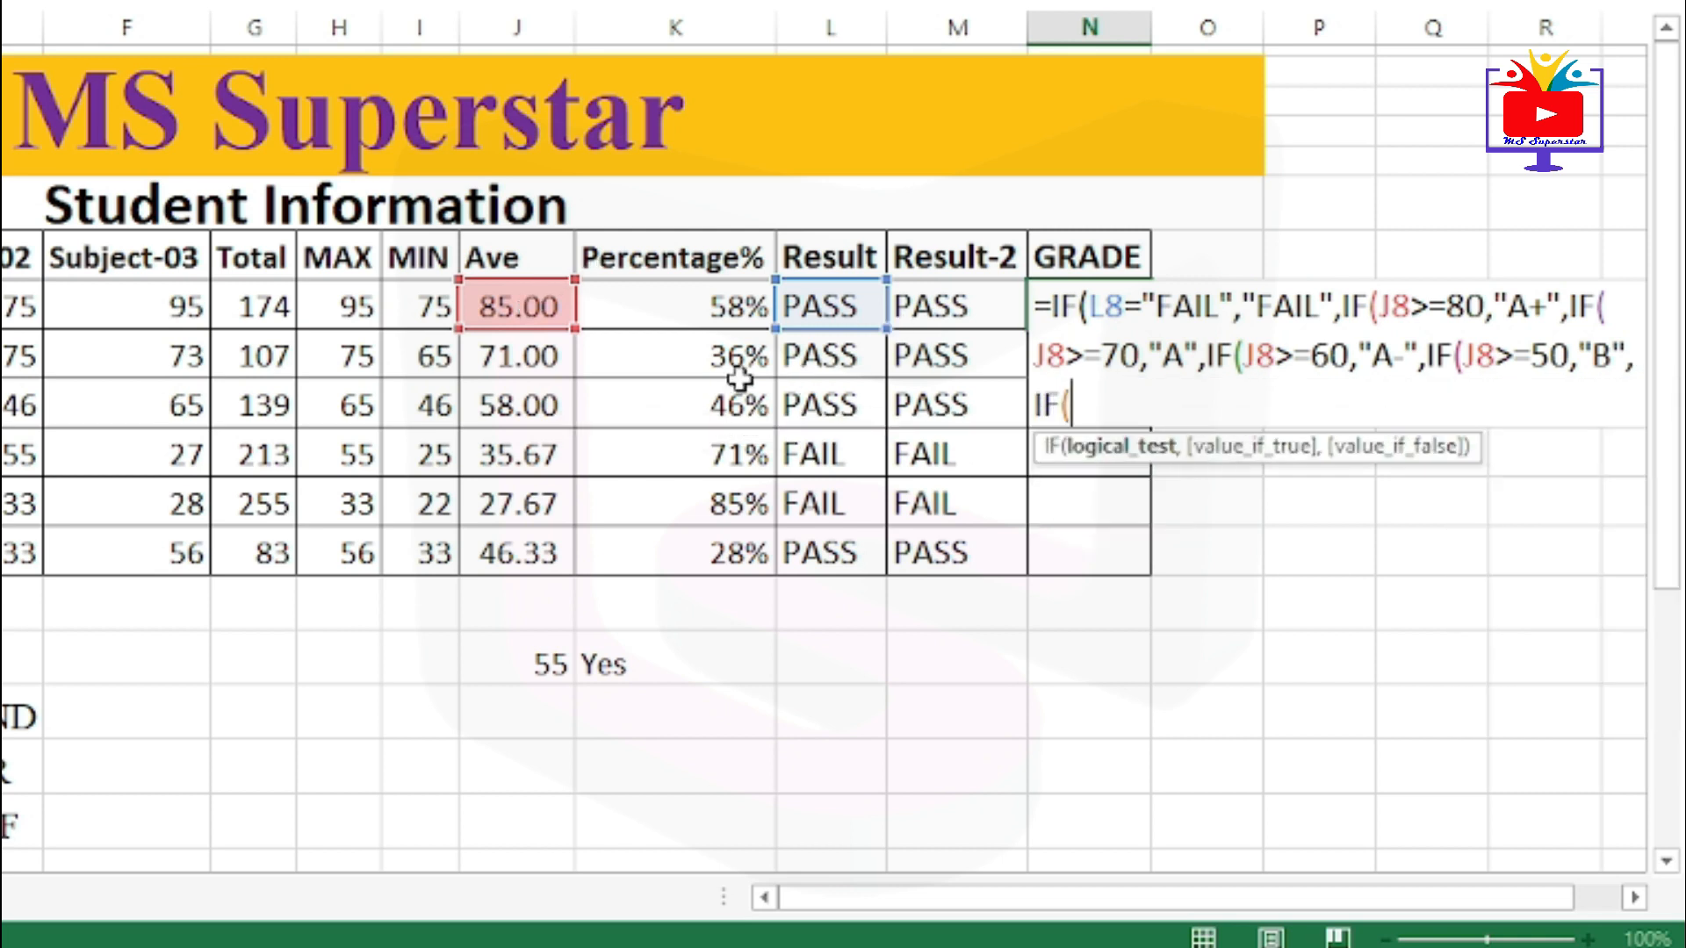
left_click(511, 306)
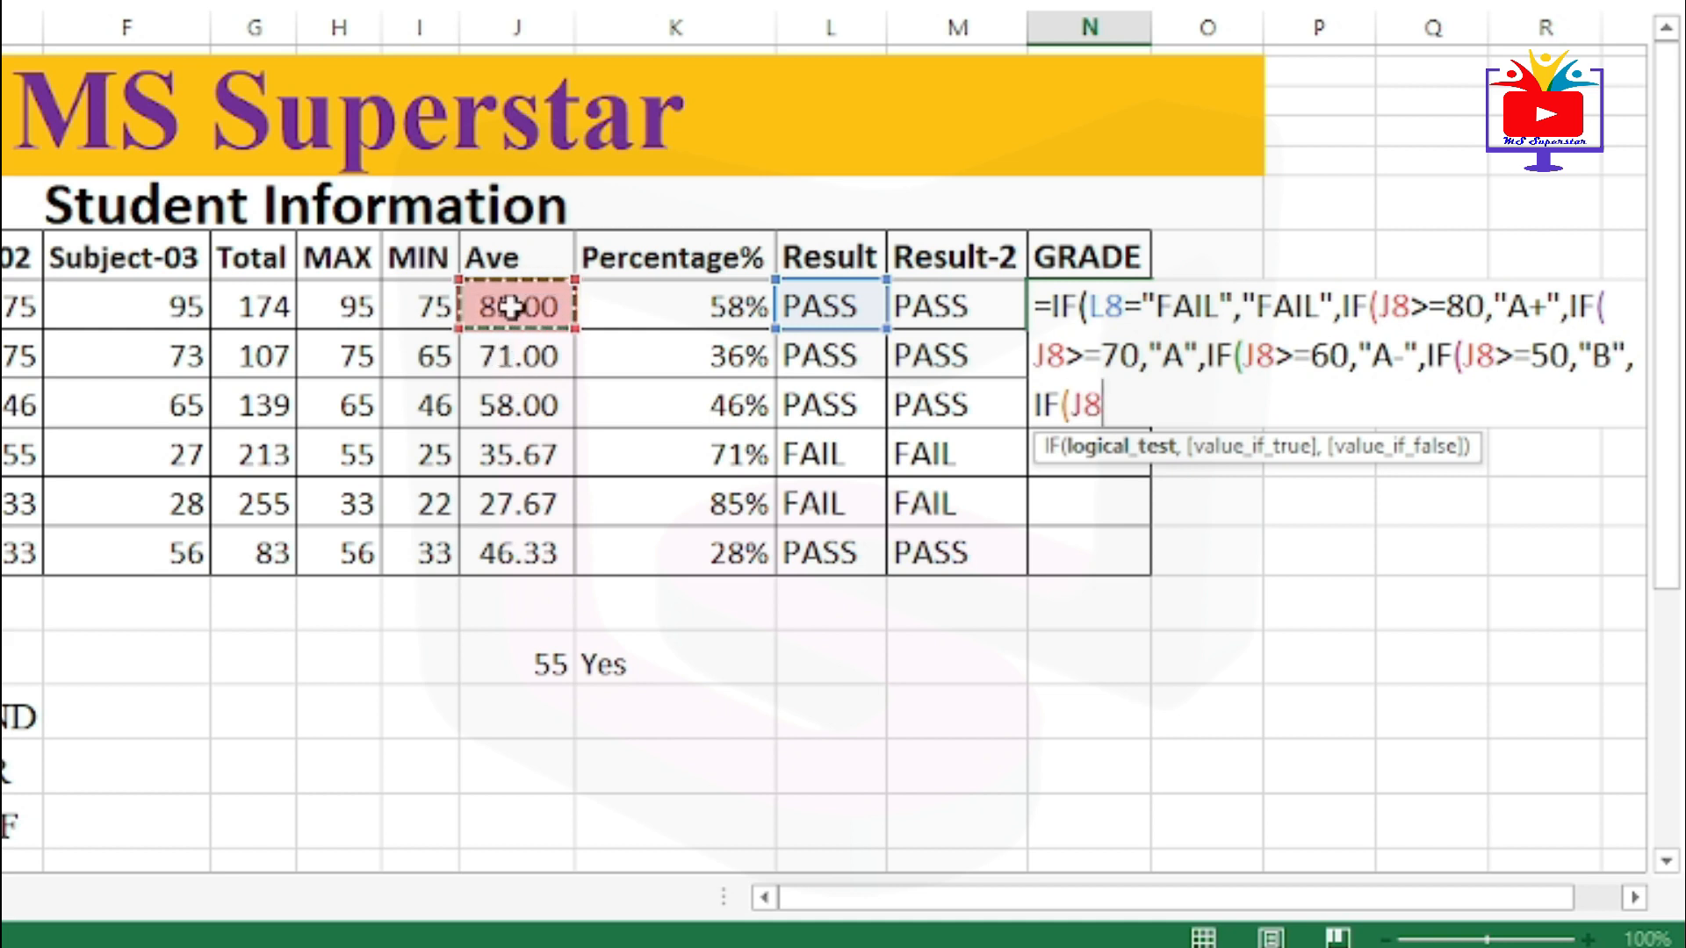
type(">=")
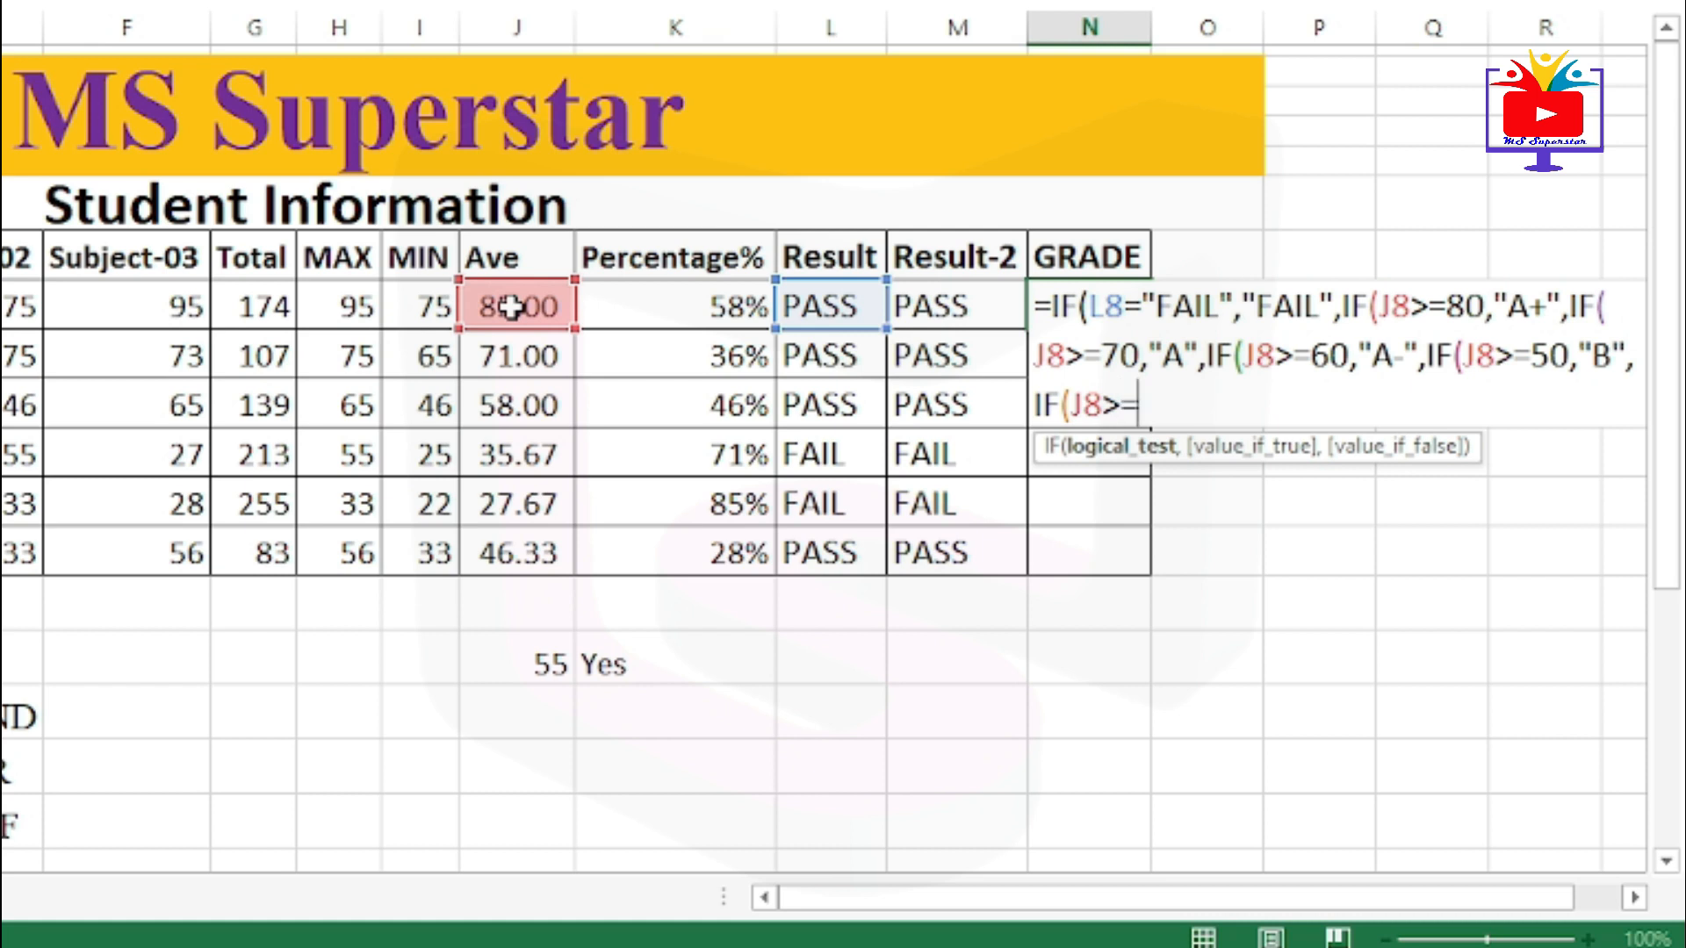
type("40,\"")
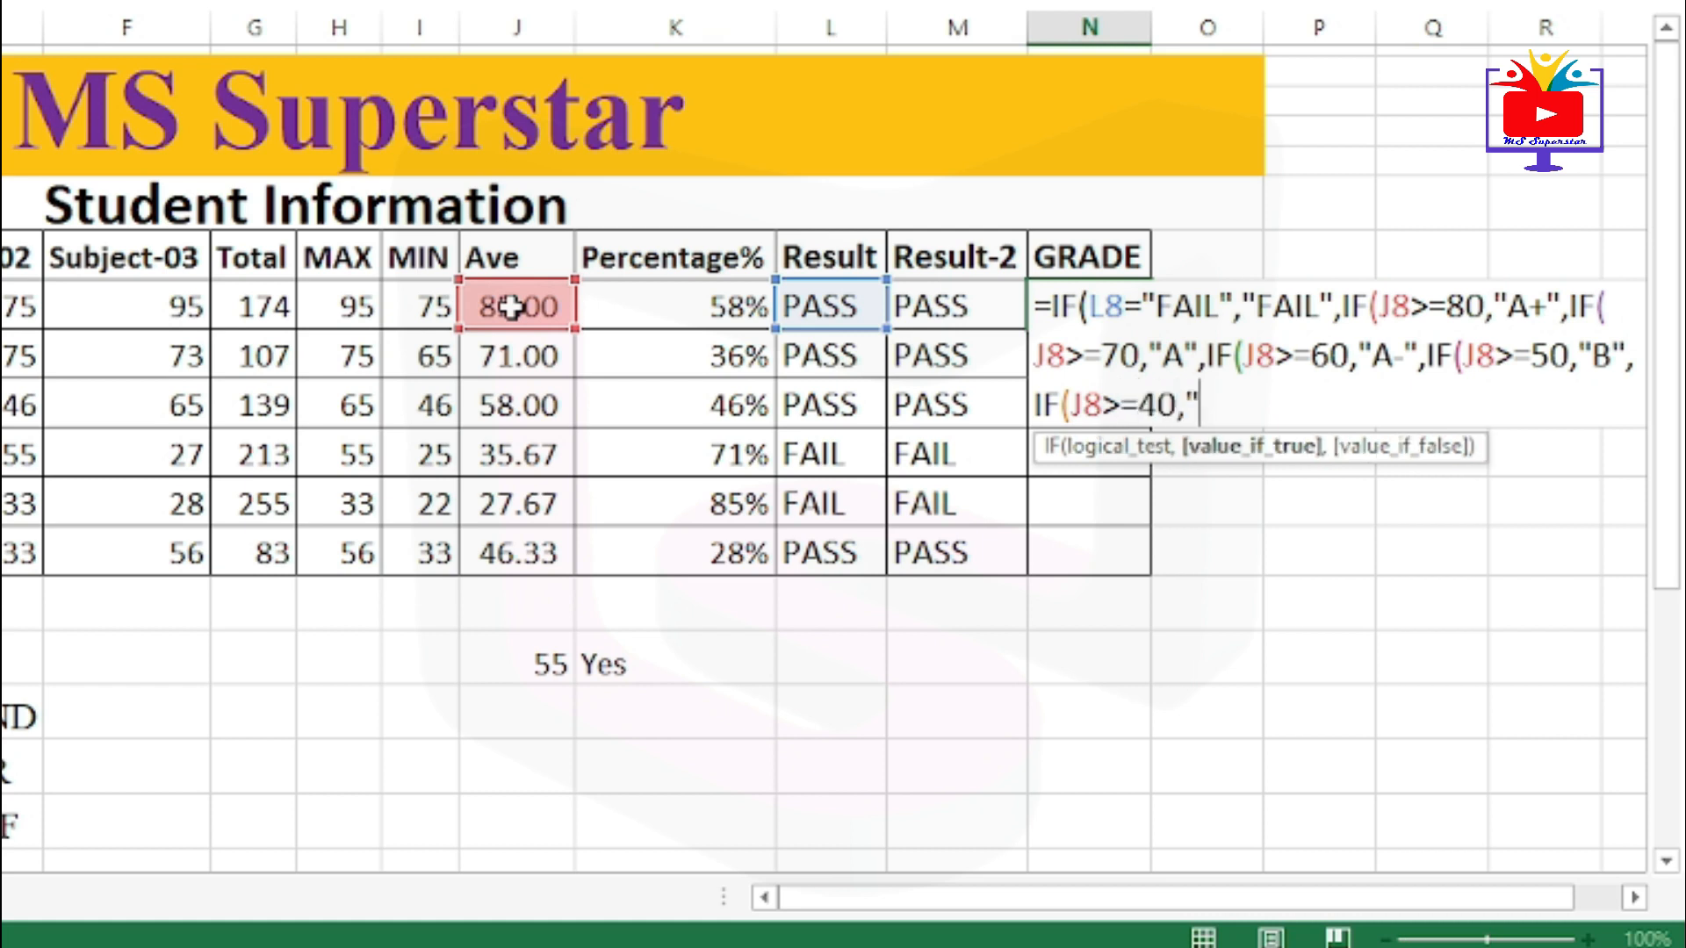
type("C\",")
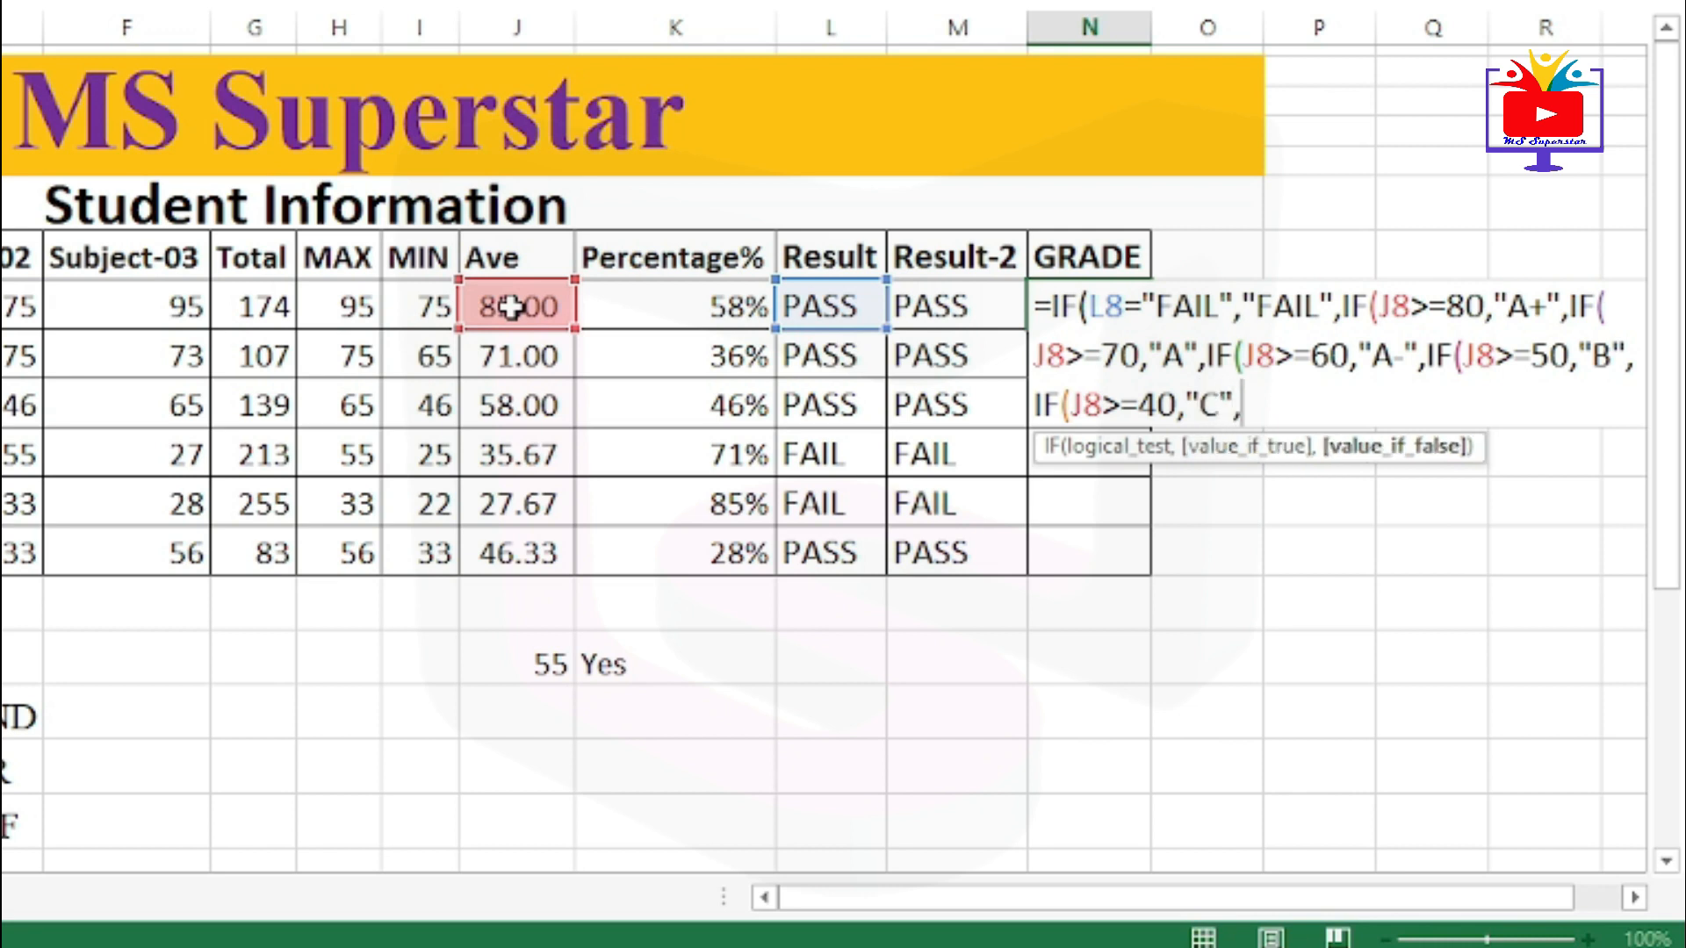
Add the last nested IF to the grade formula, returning "D" when J8 is >=33
type("if")
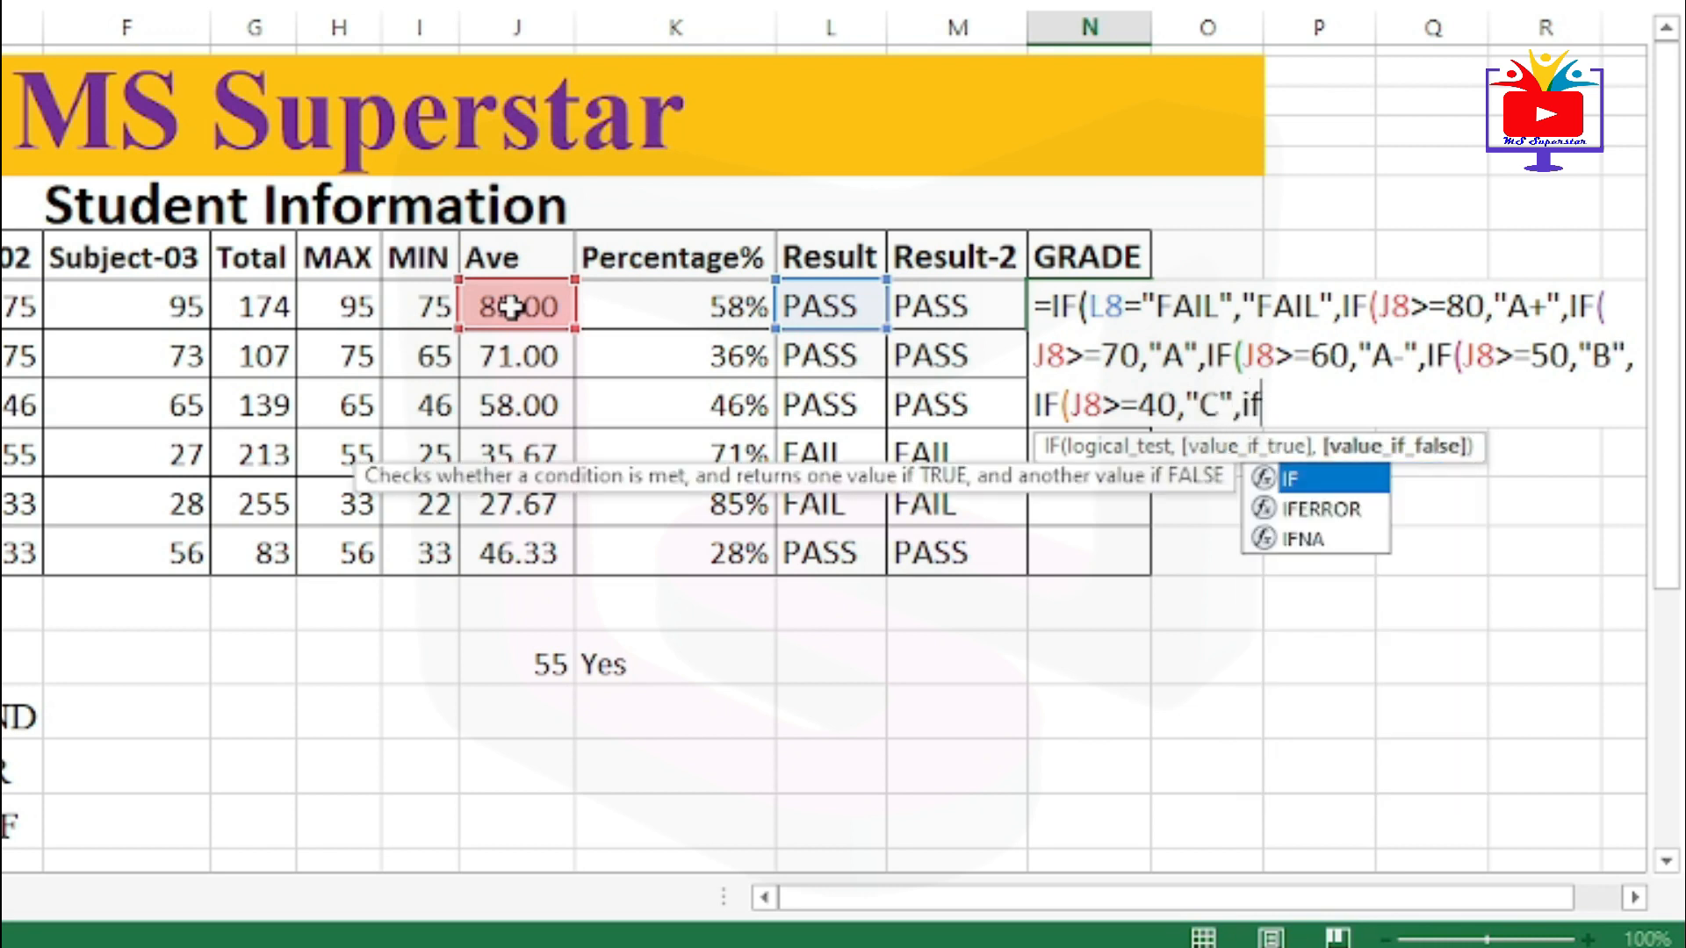
key("Tab")
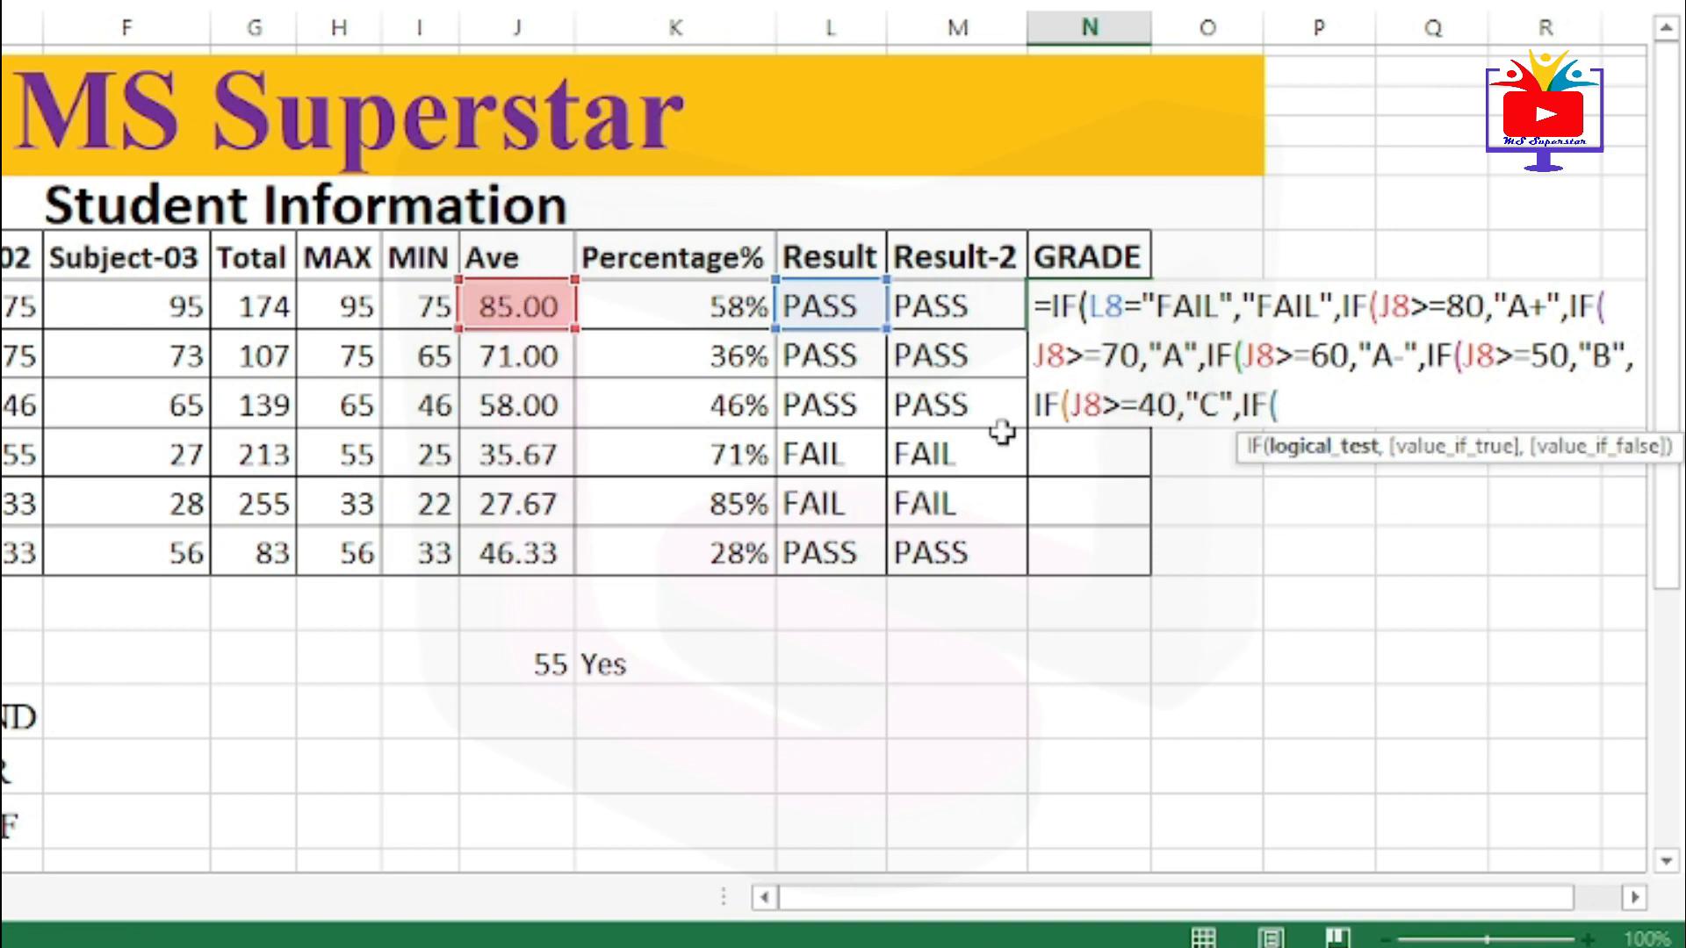
left_click(544, 305)
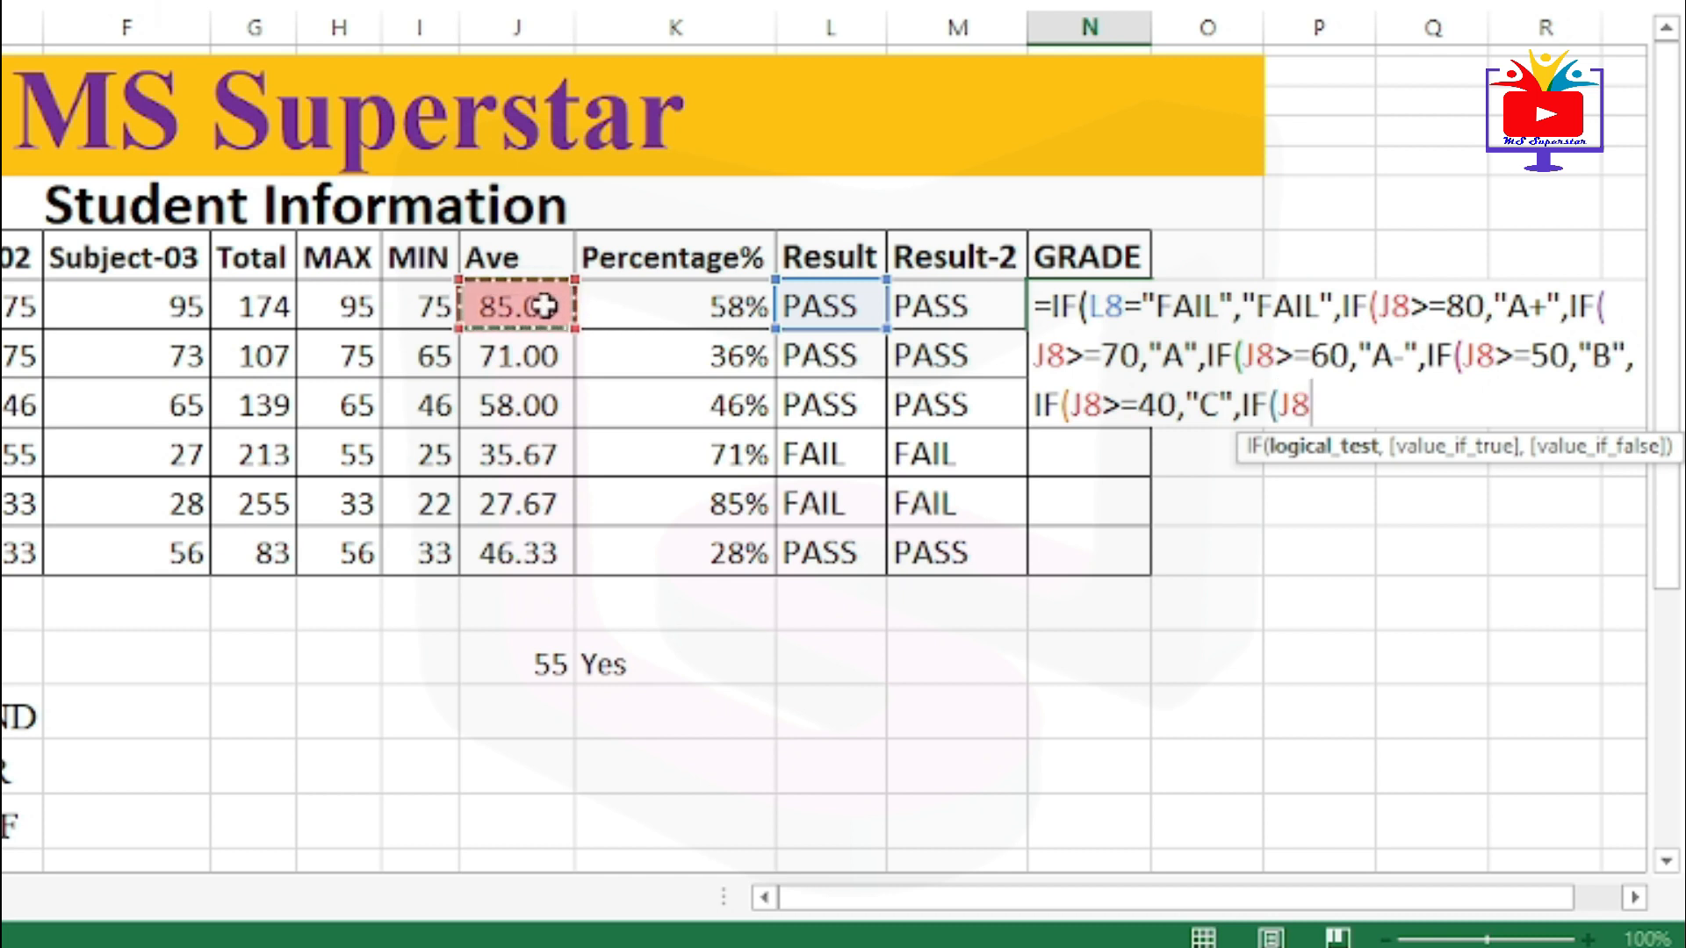
type(">=")
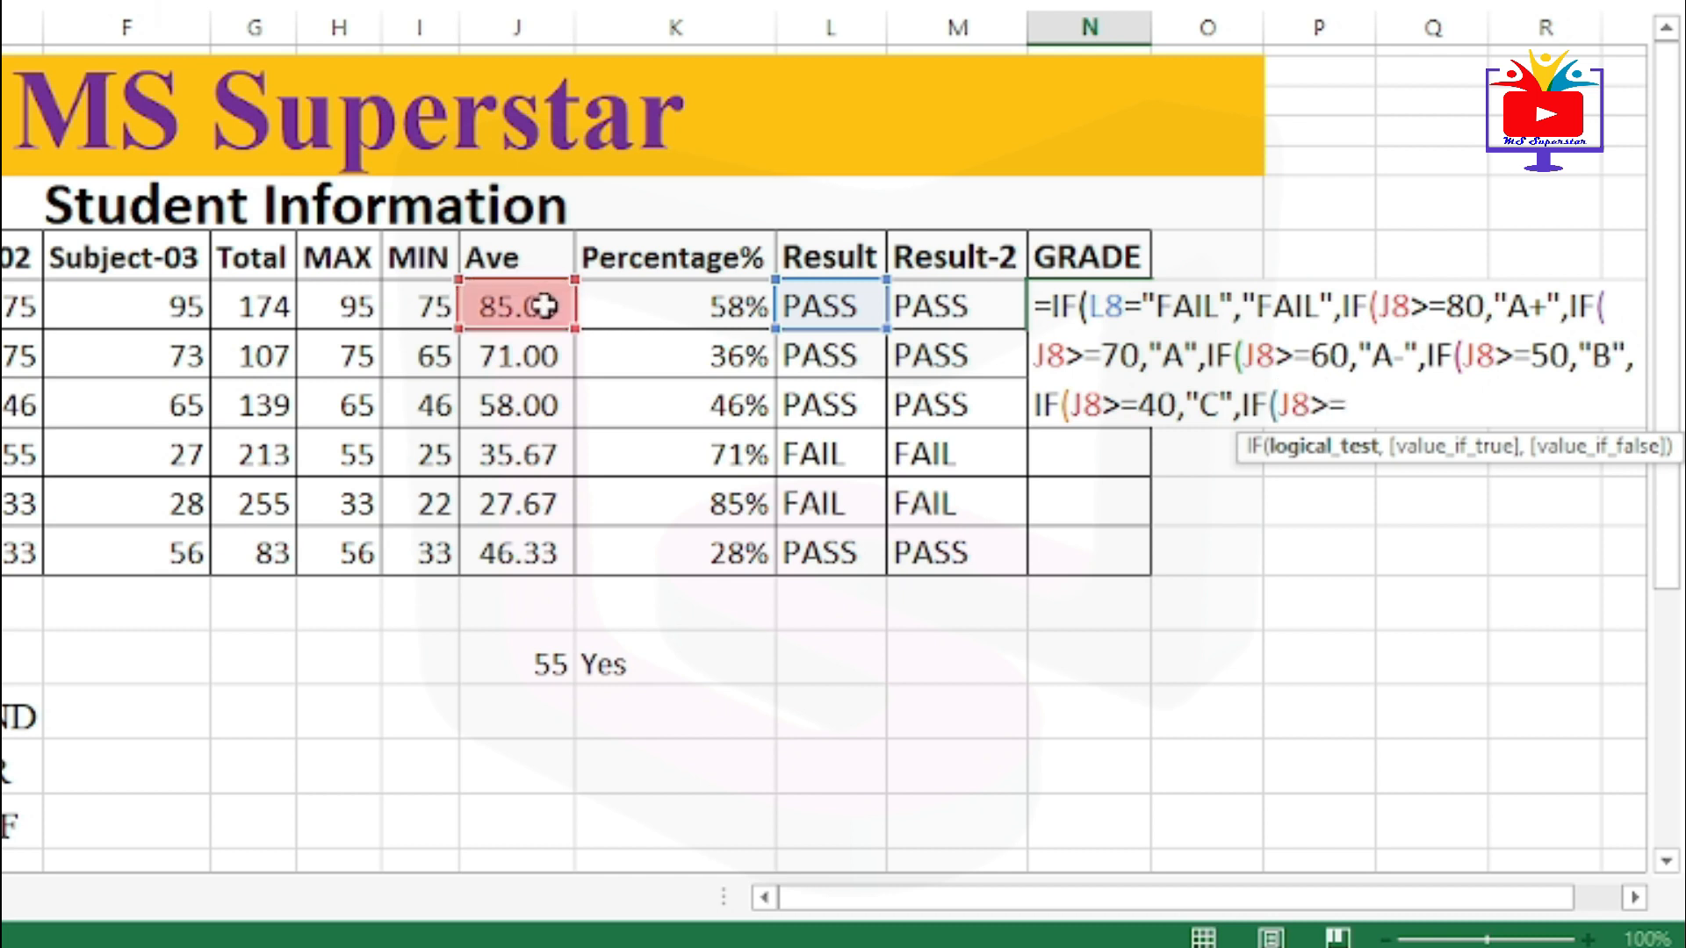
type("33")
type(",")
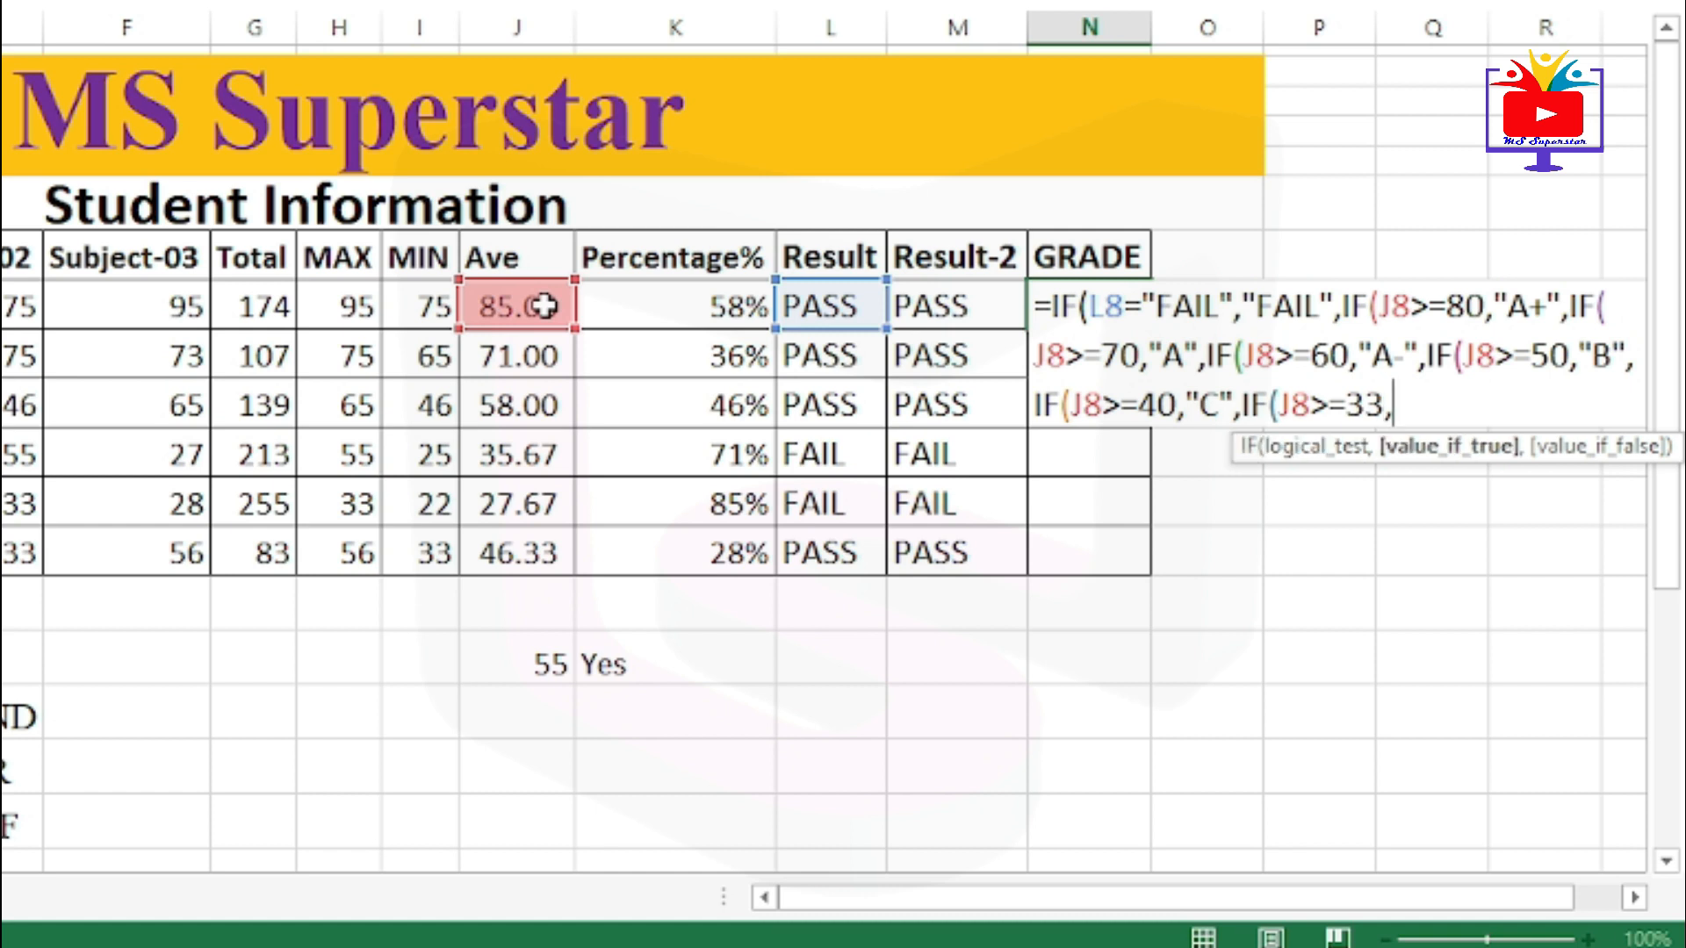
type("\"D\",")
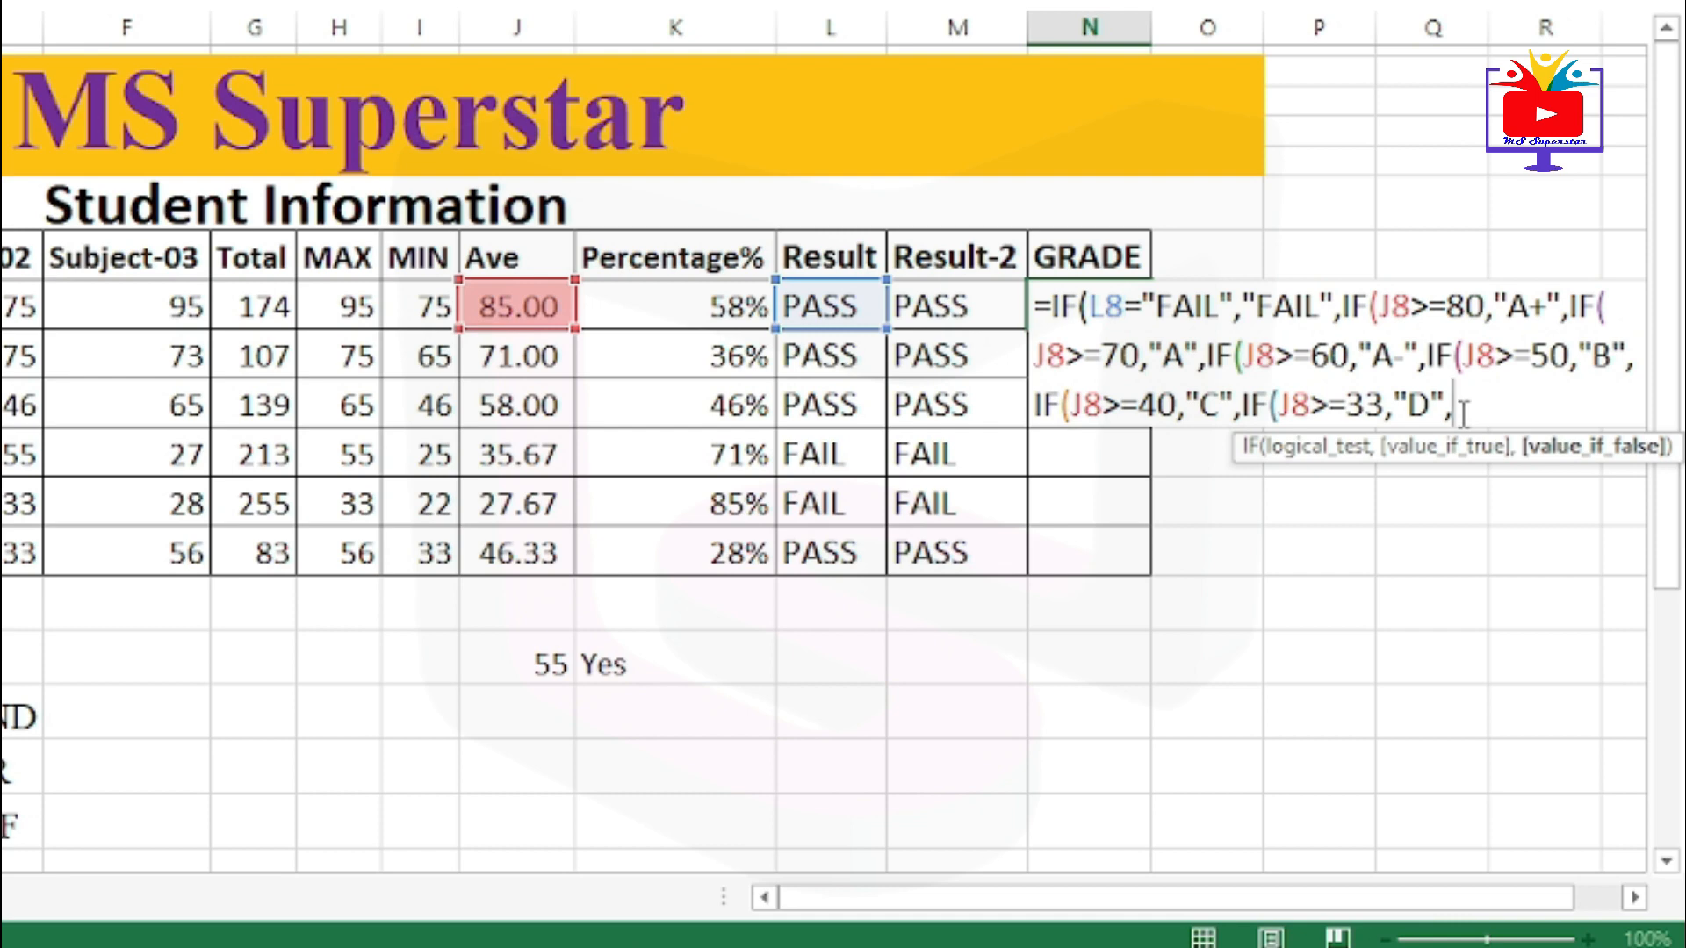
Commit the grade formula with the suggested bracket correction and fill it down the GRADE column to N13
key("Return")
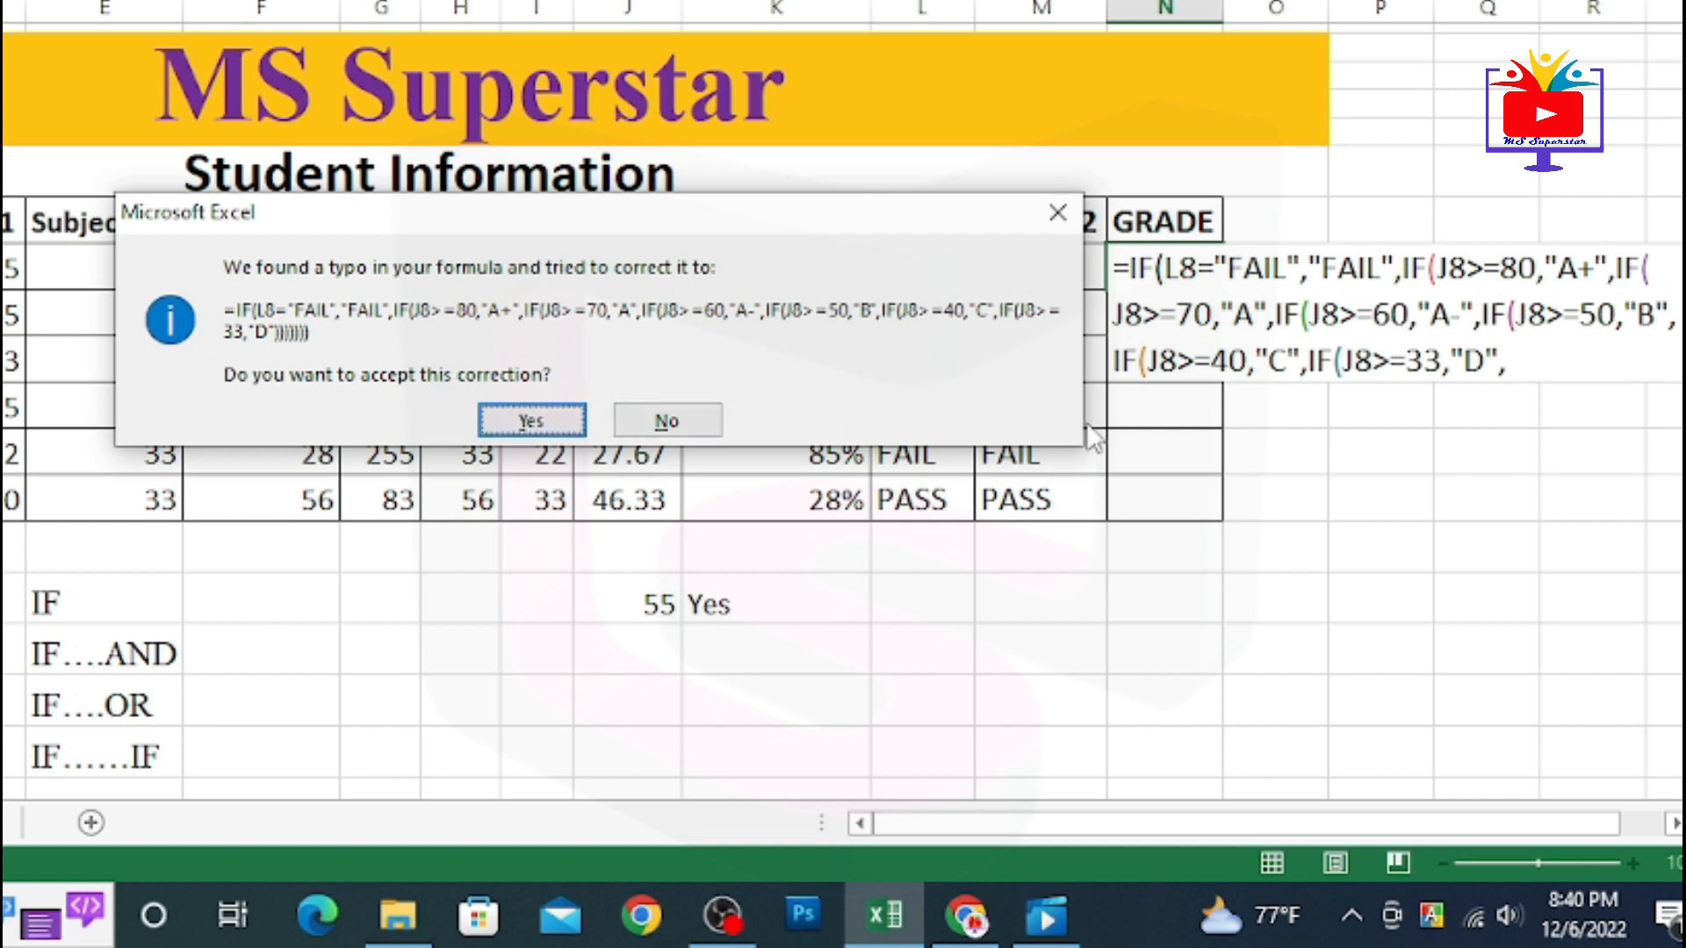
key("Return")
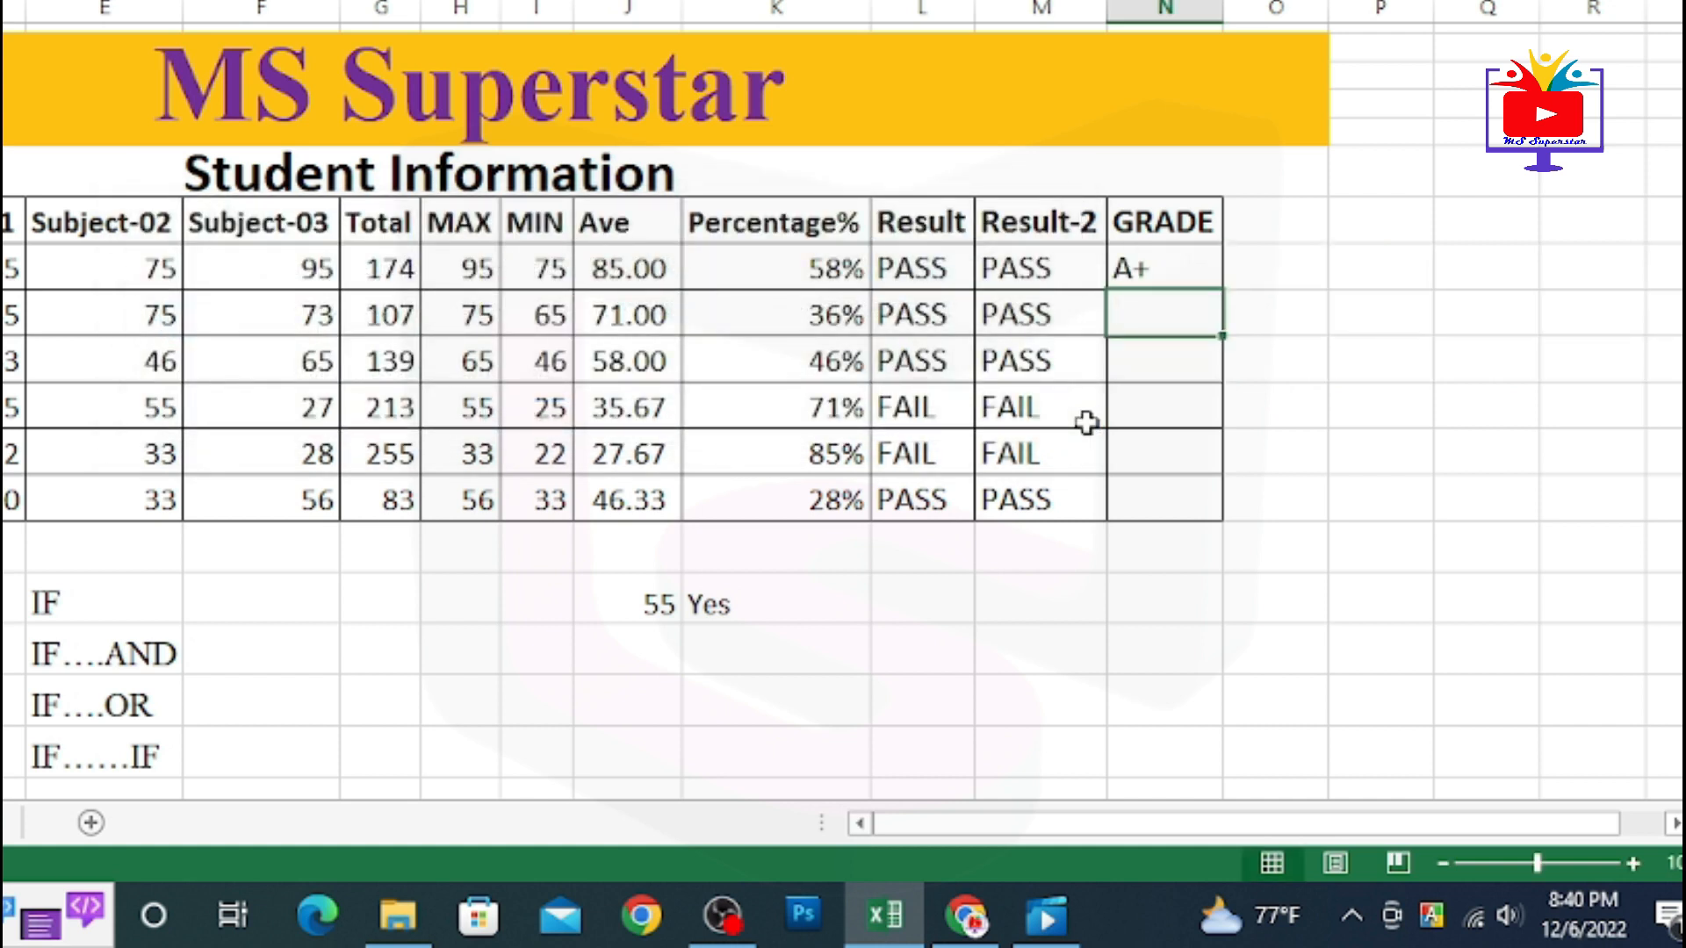
left_click(1163, 275)
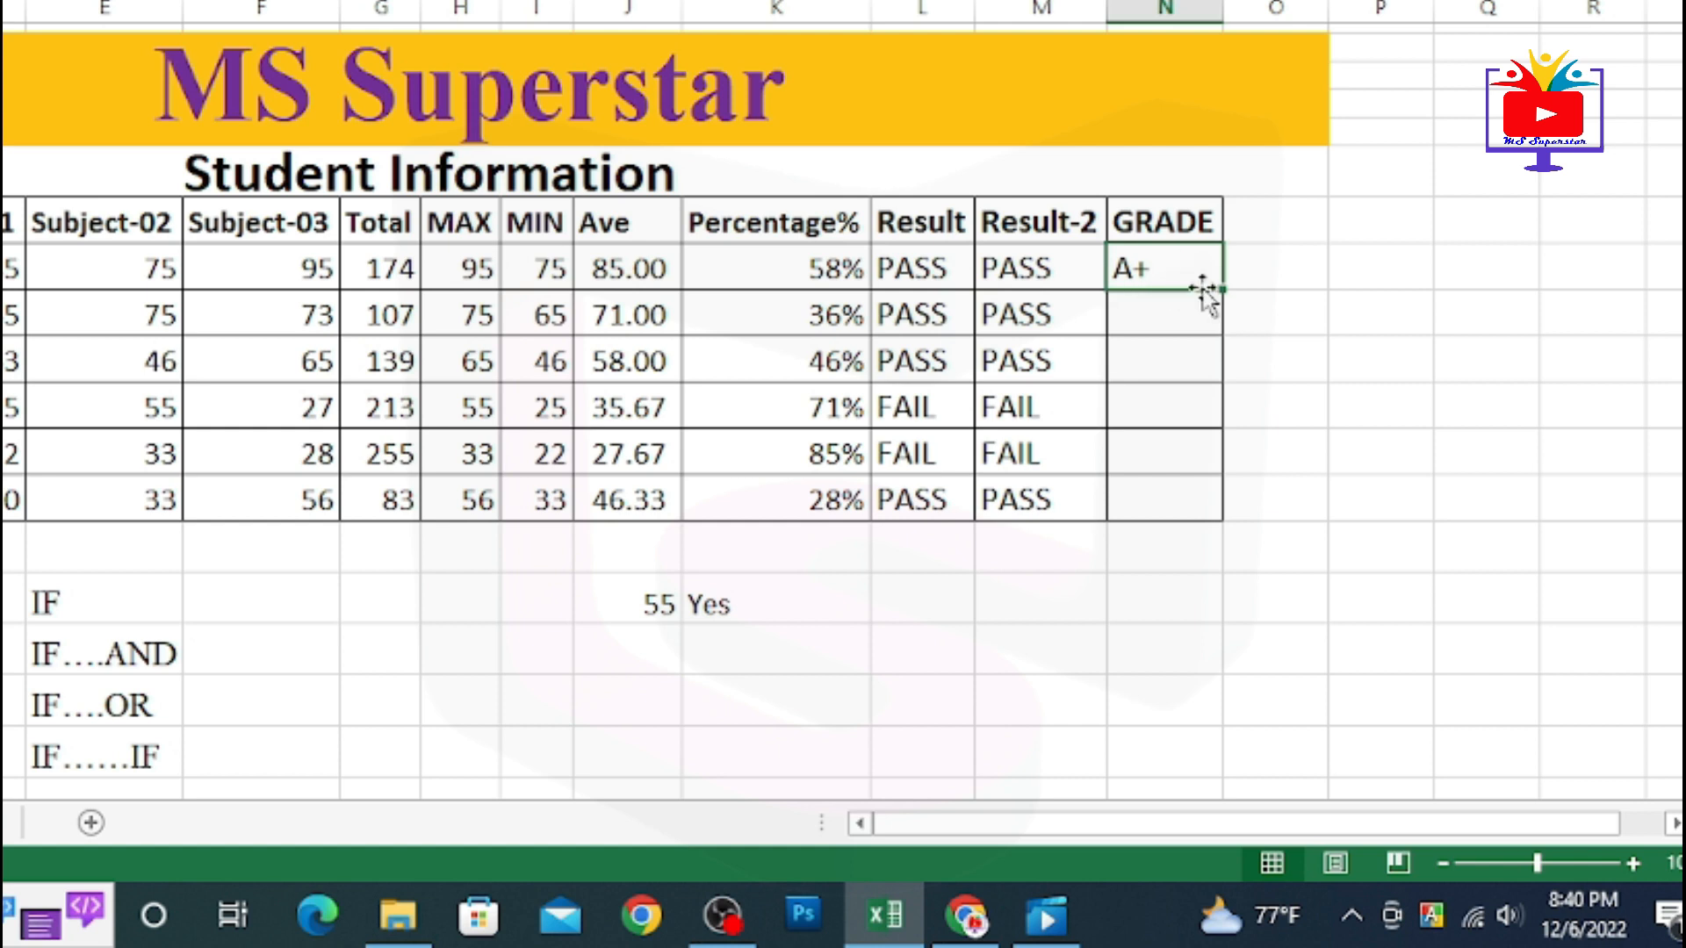
left_click_drag(1225, 296, 1245, 502)
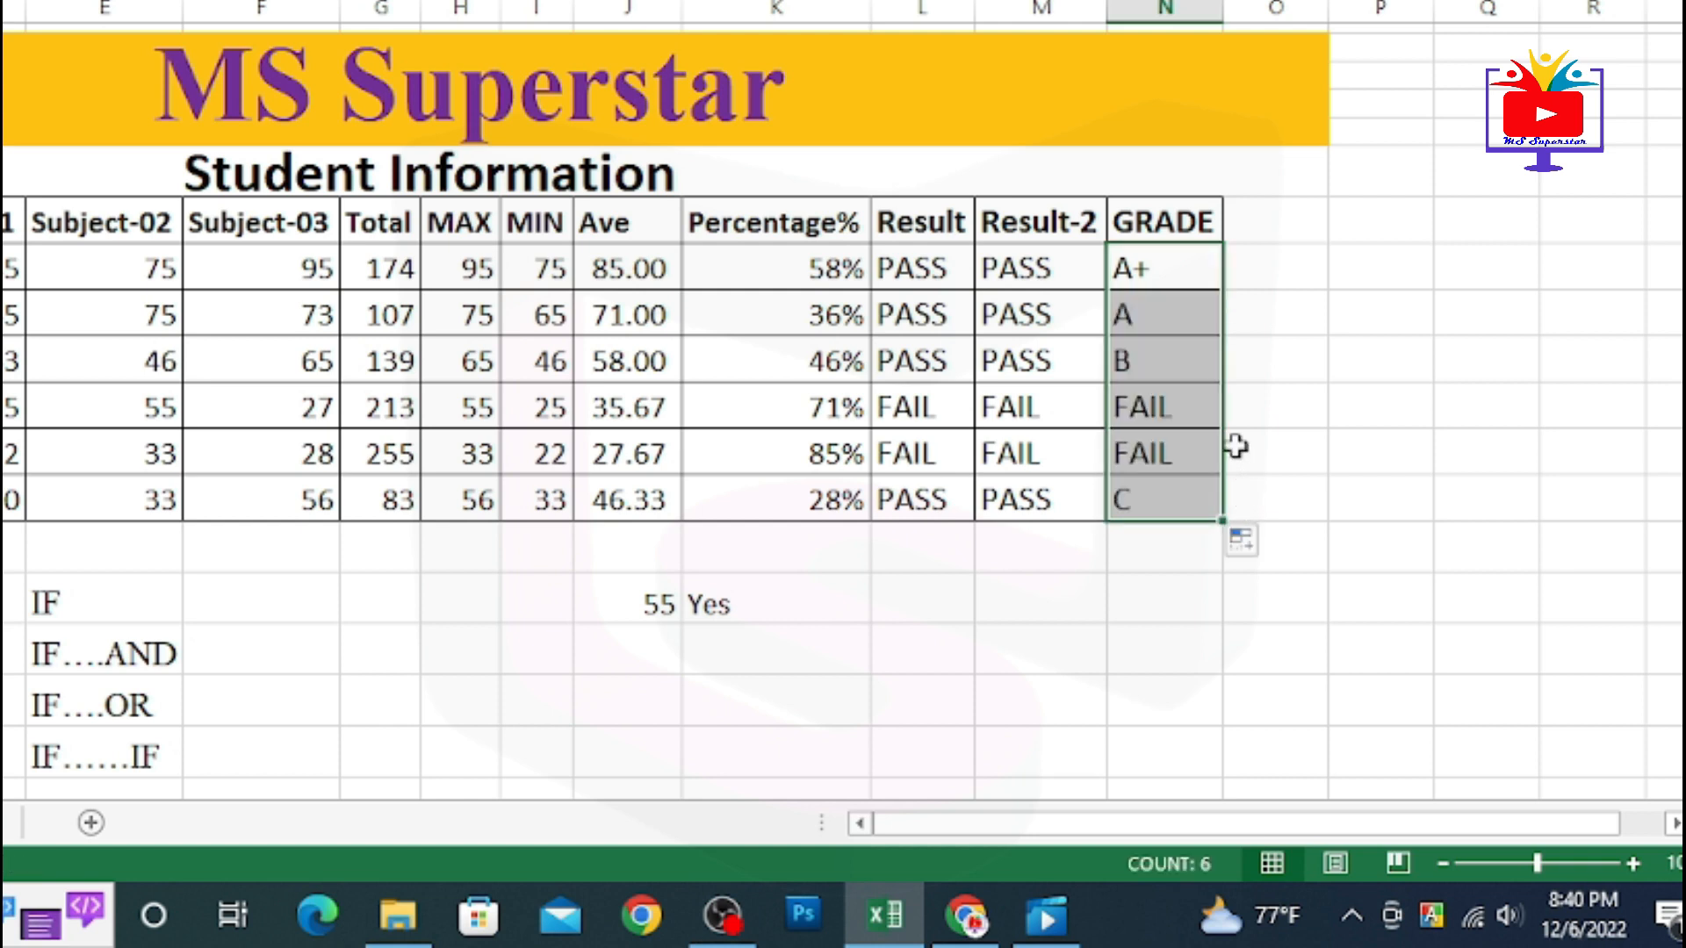
Check the filled grades against the students' averages and PASS/FAIL results
left_click(1157, 270)
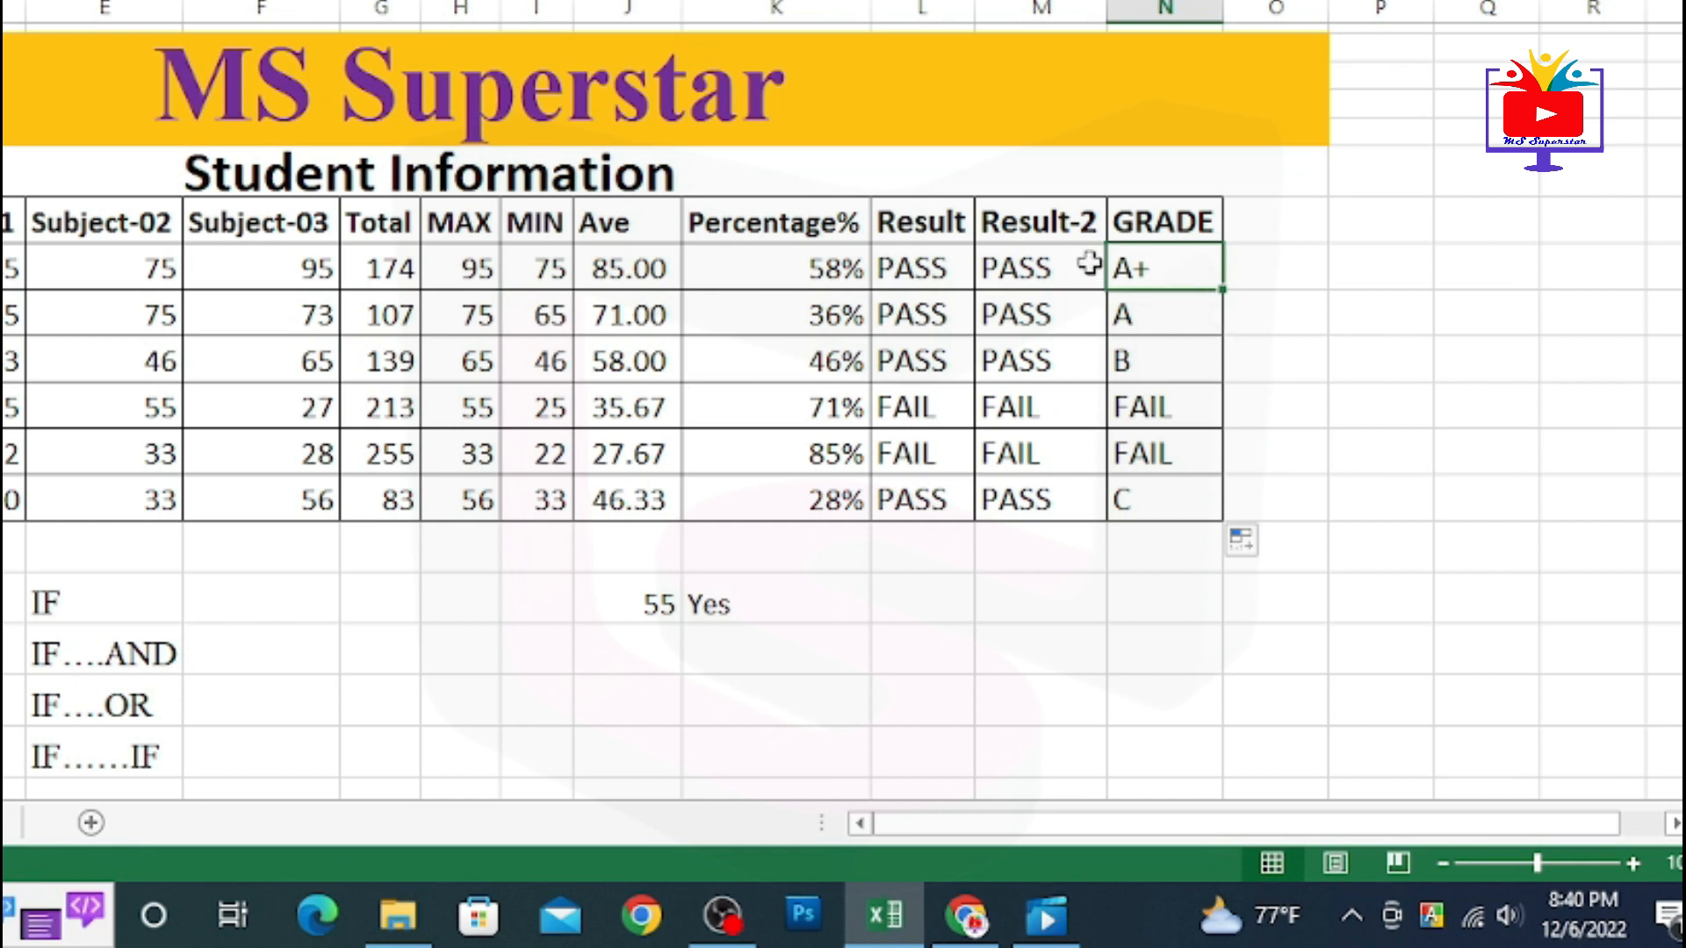
left_click(624, 276)
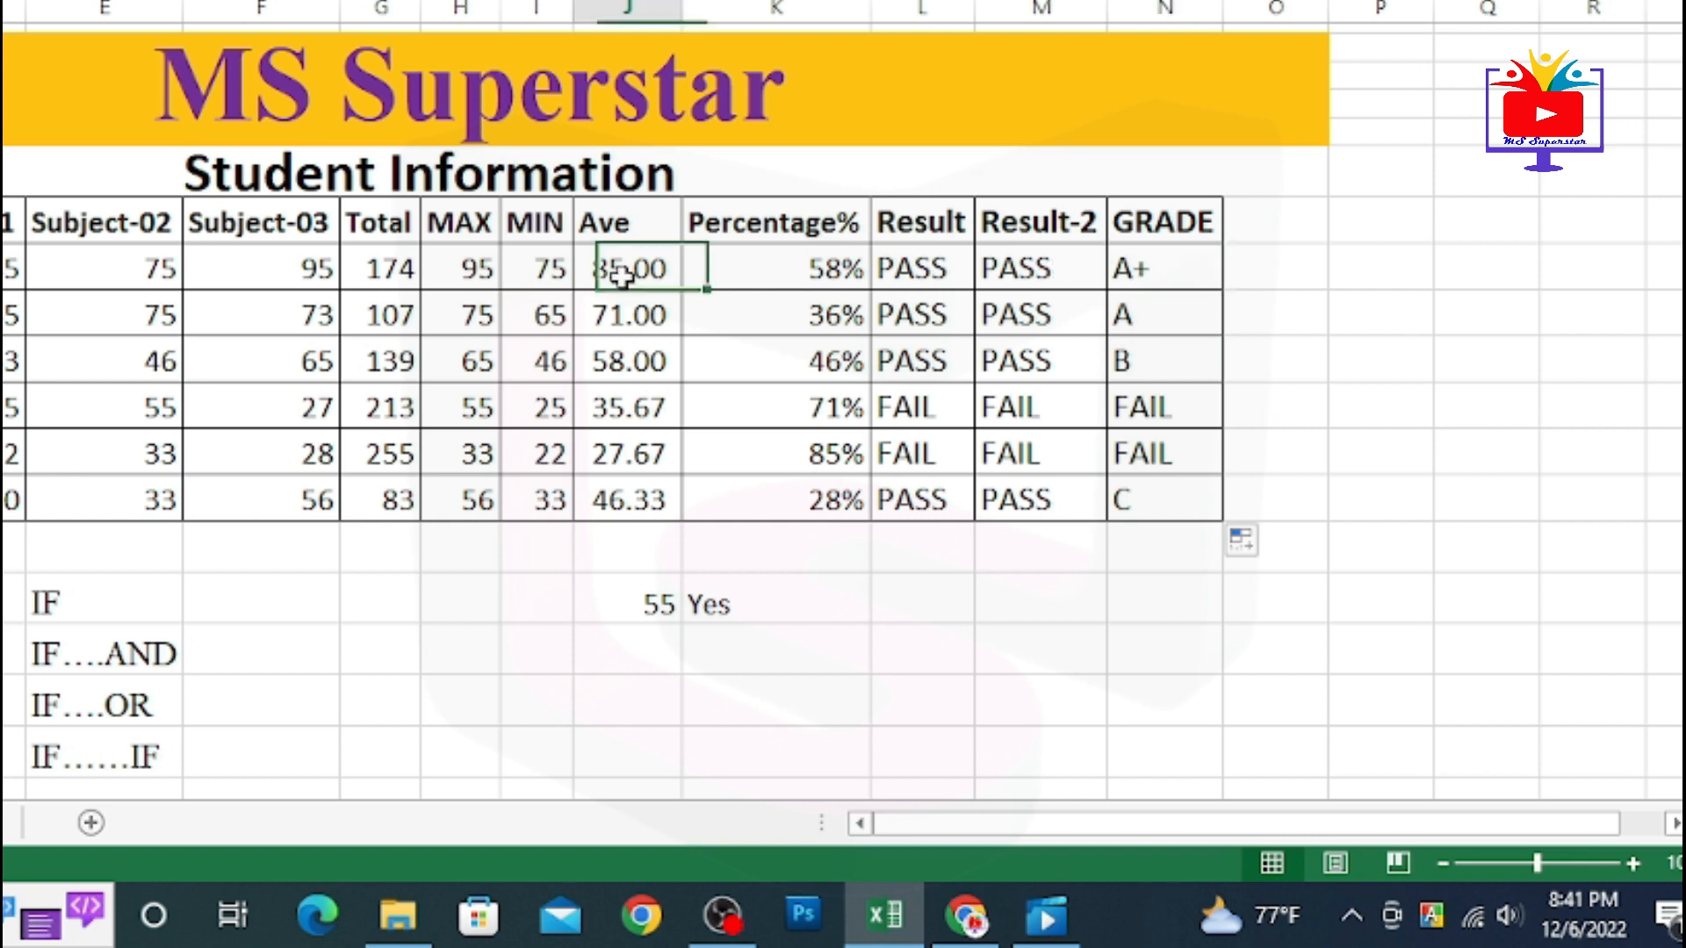
left_click(1132, 268)
left_click(622, 321)
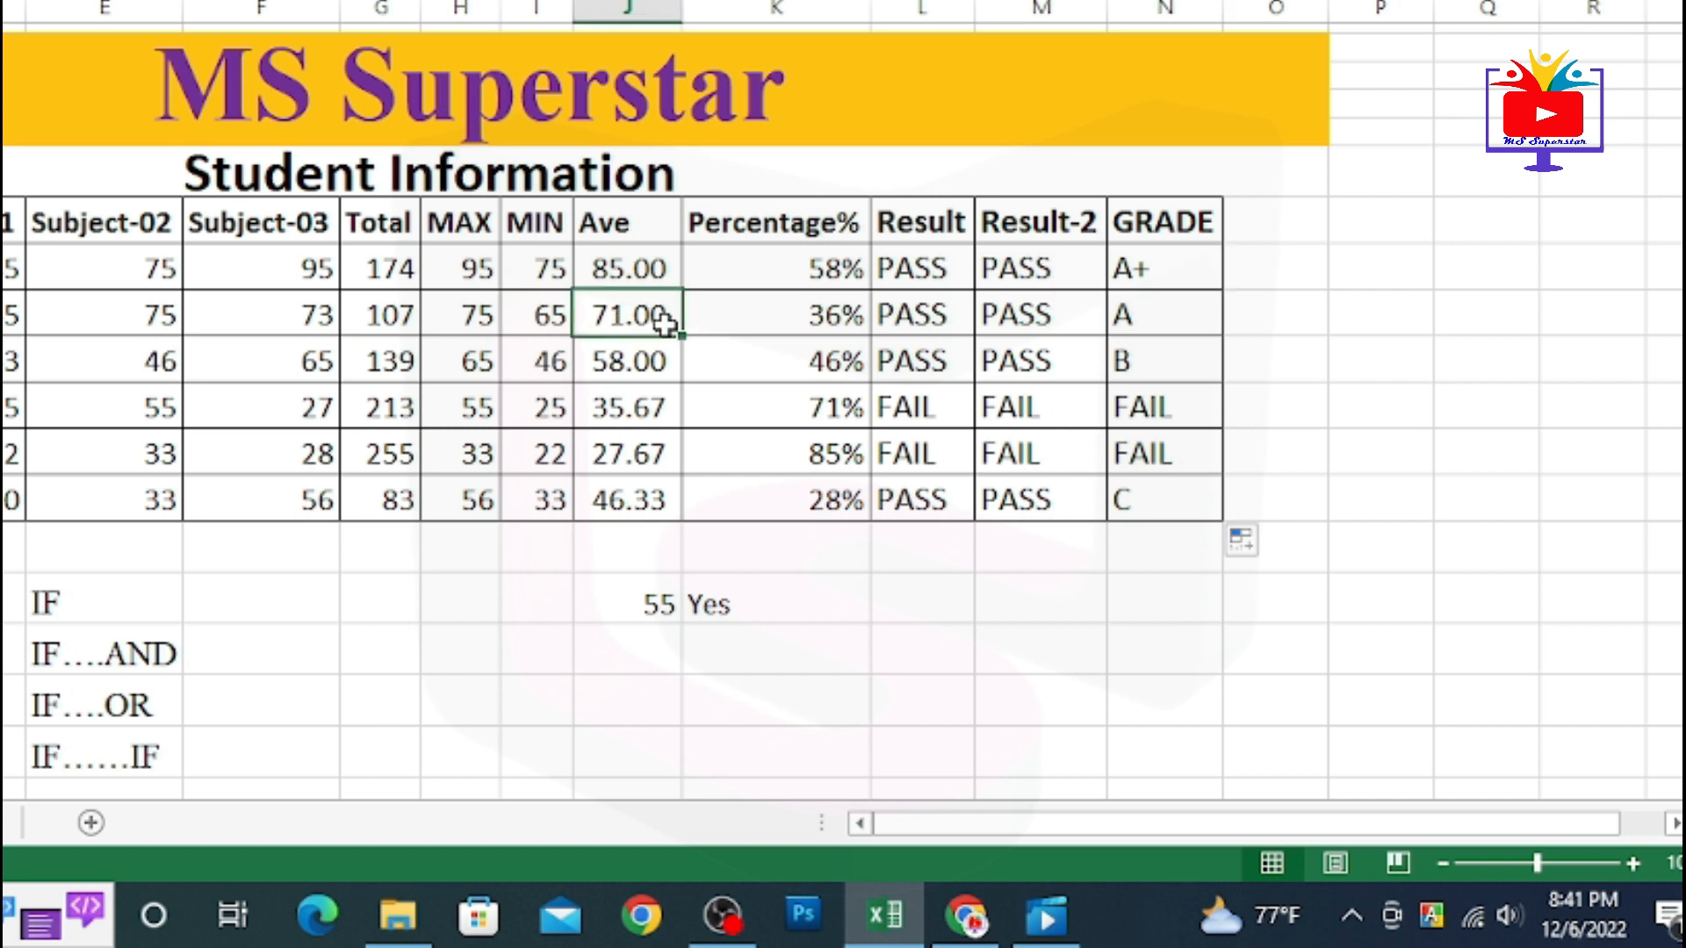
left_click(1141, 322)
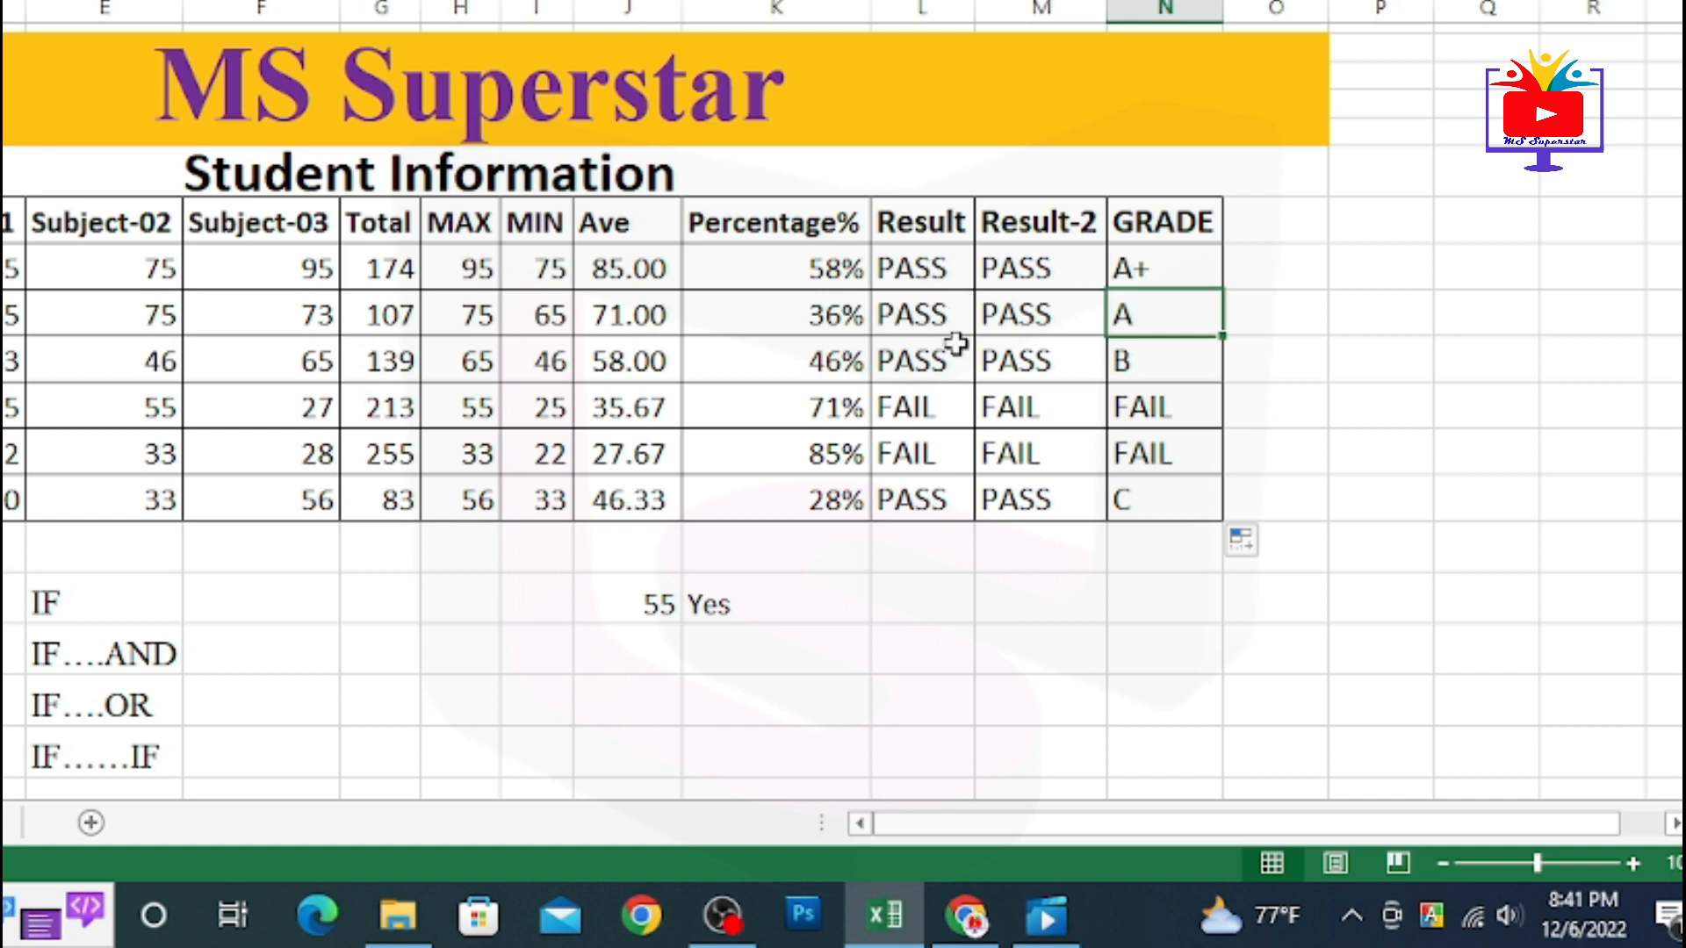
left_click(931, 265)
left_click_drag(931, 265, 937, 488)
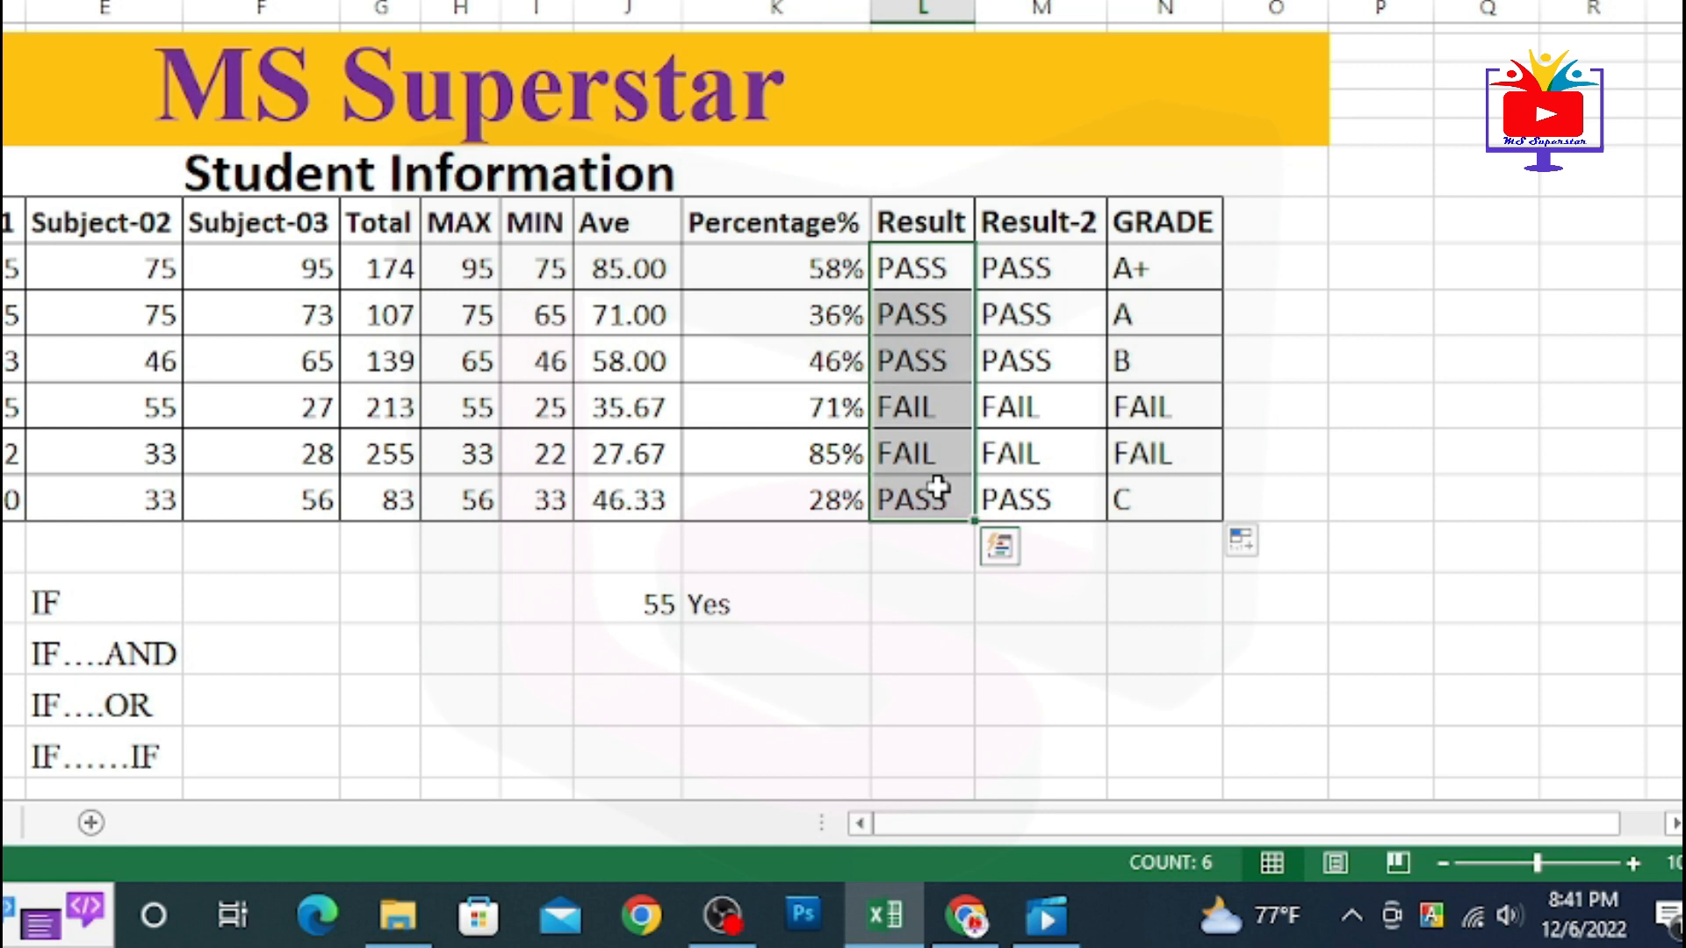
left_click(918, 416)
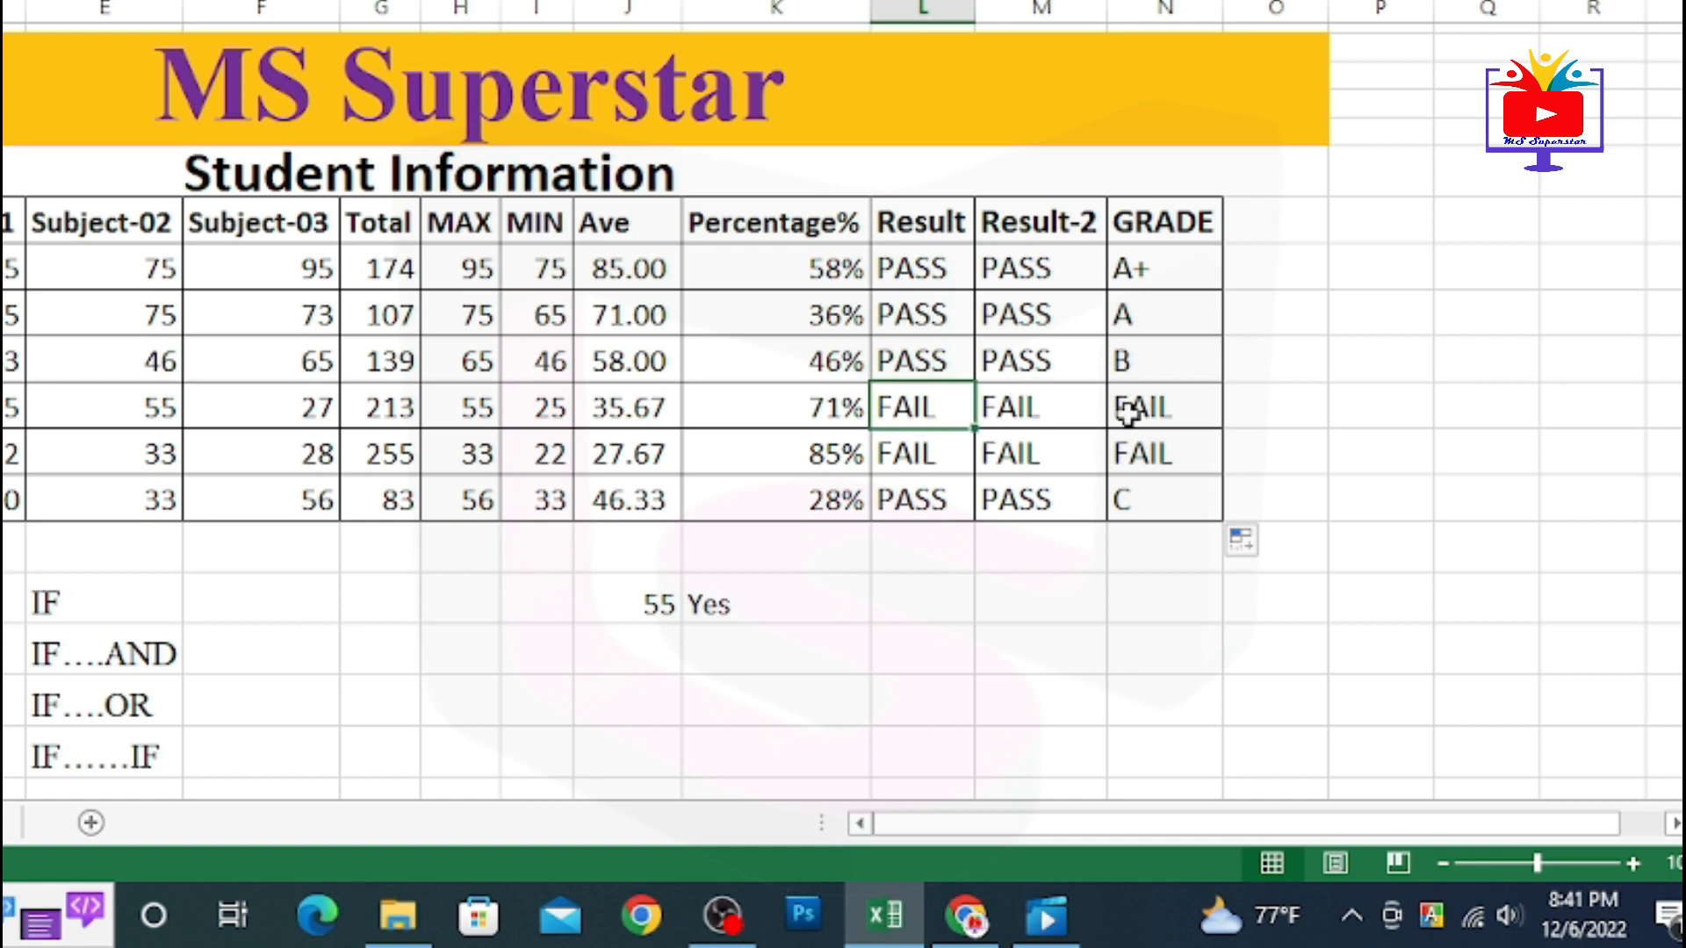
left_click(1159, 408)
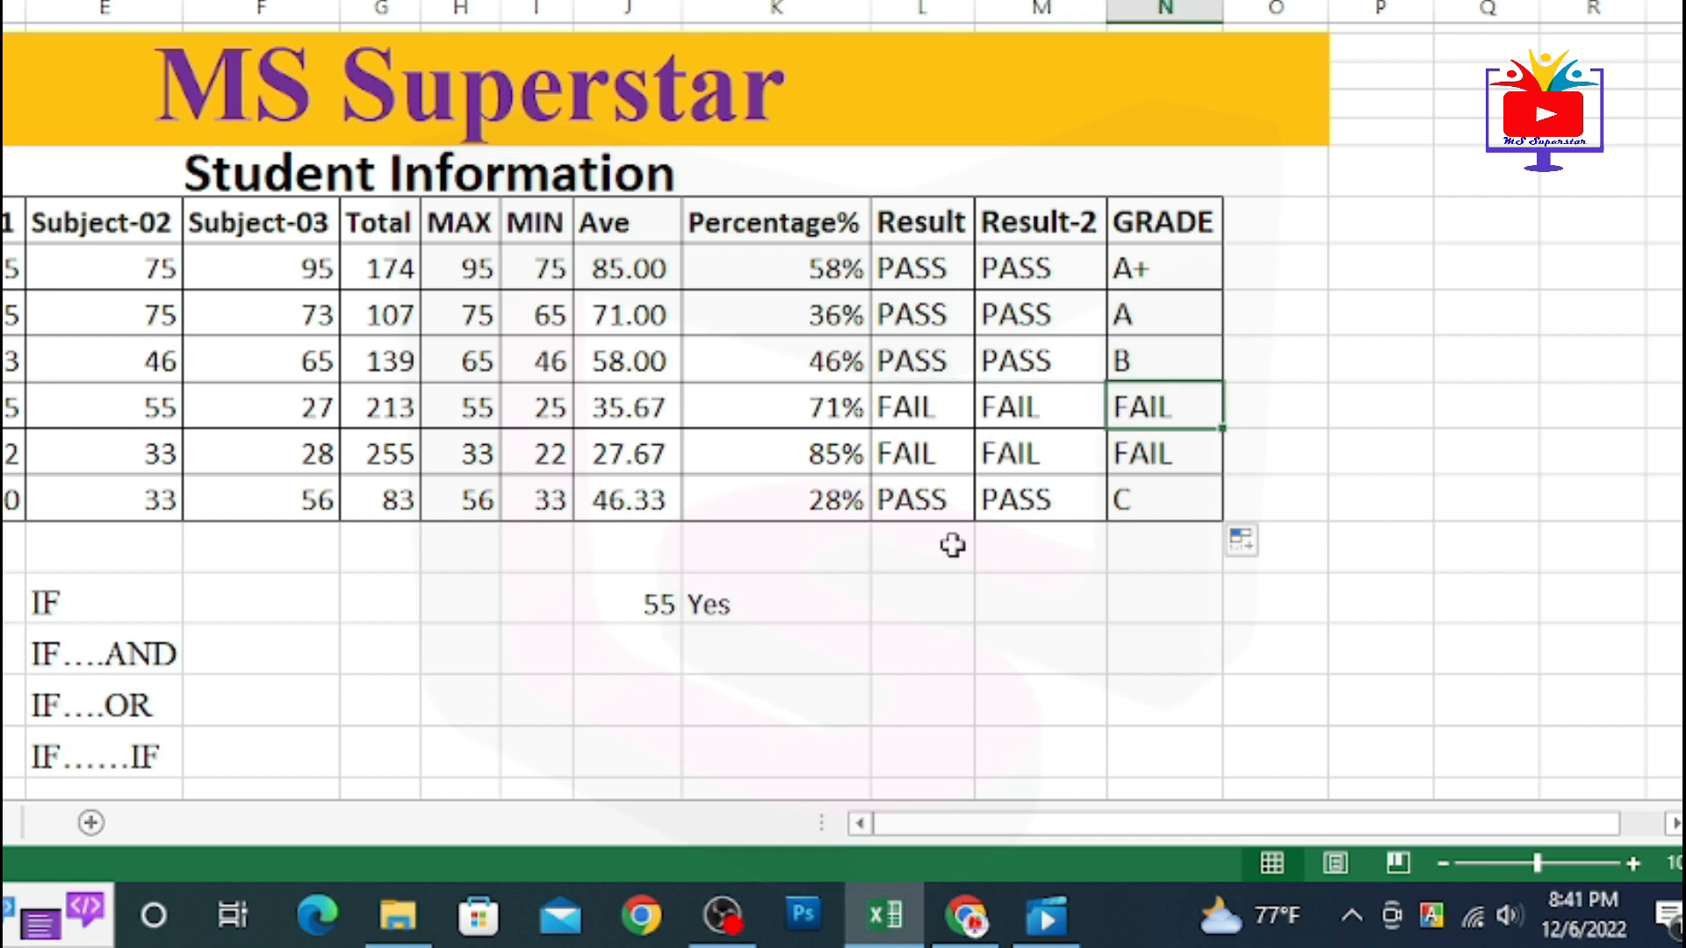
left_click(1144, 267)
left_click(1163, 316)
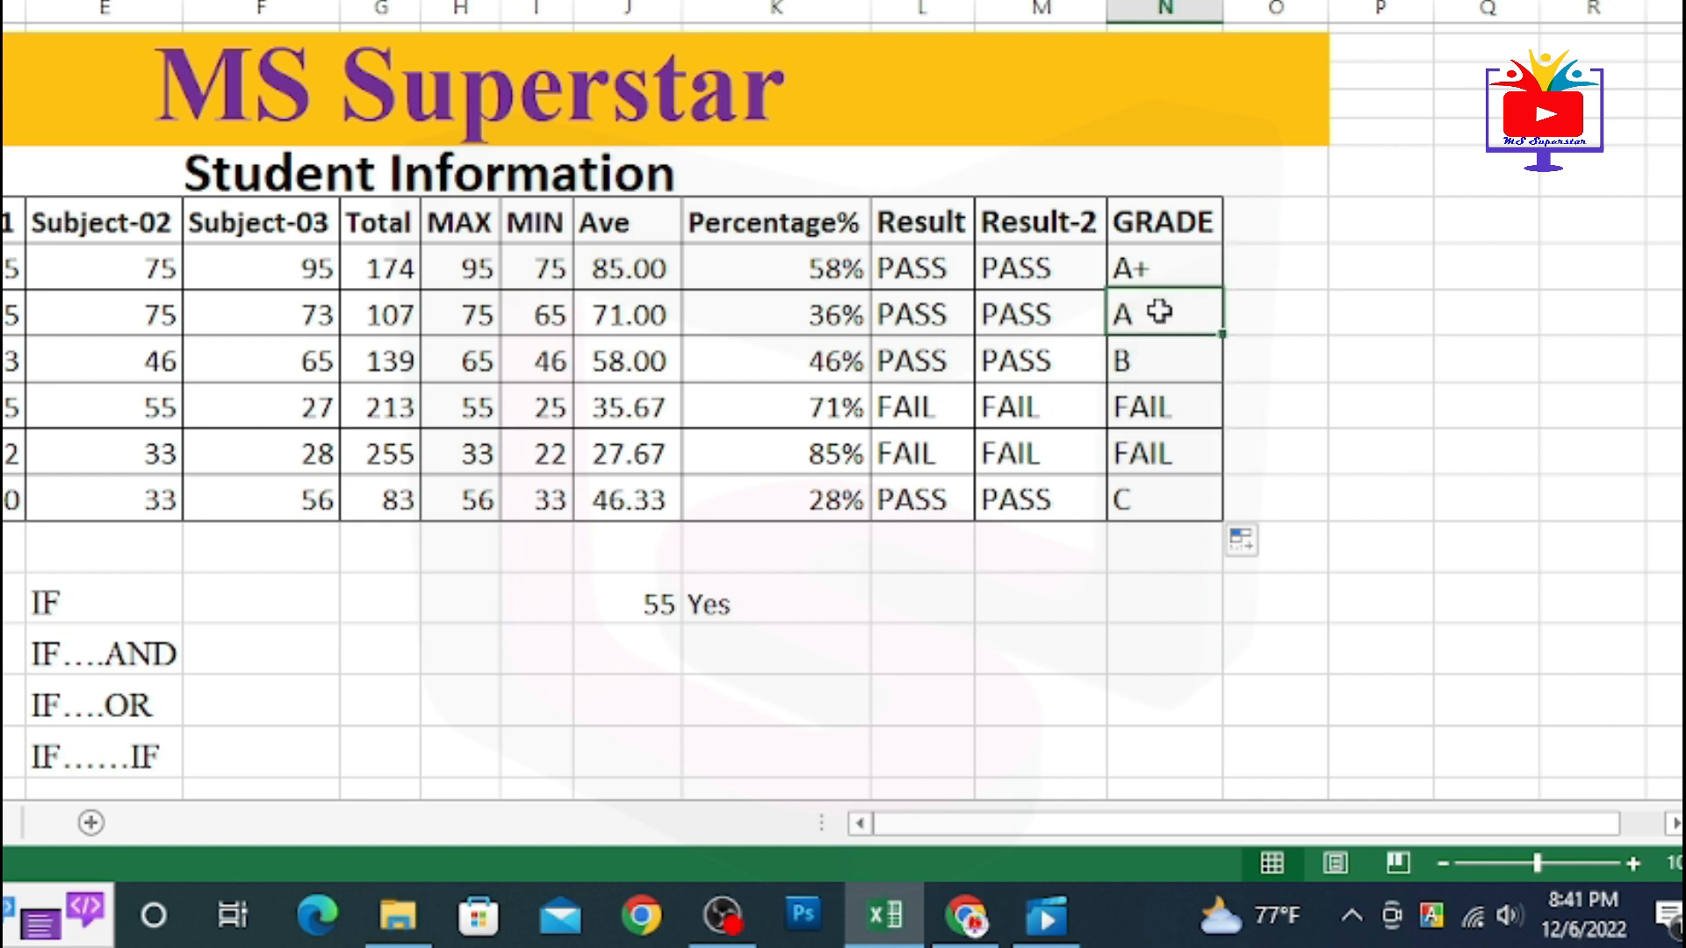
left_click(1155, 361)
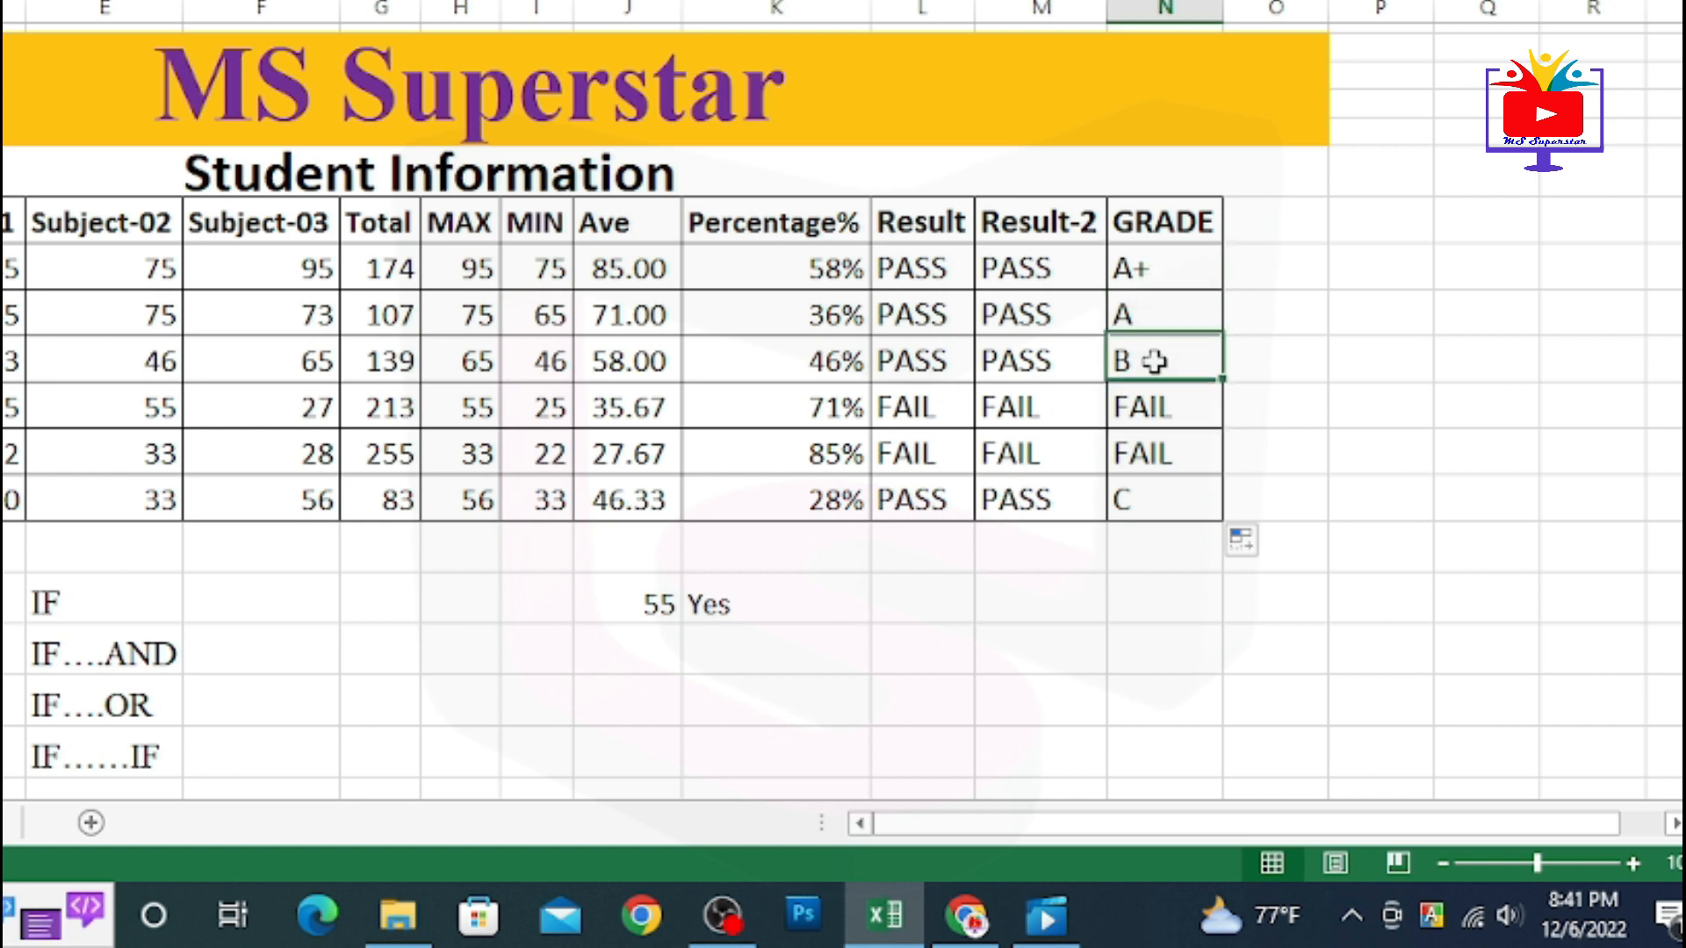
Edit the grade formula in N8 so that a FAIL result returns "F"
double_click(1176, 257)
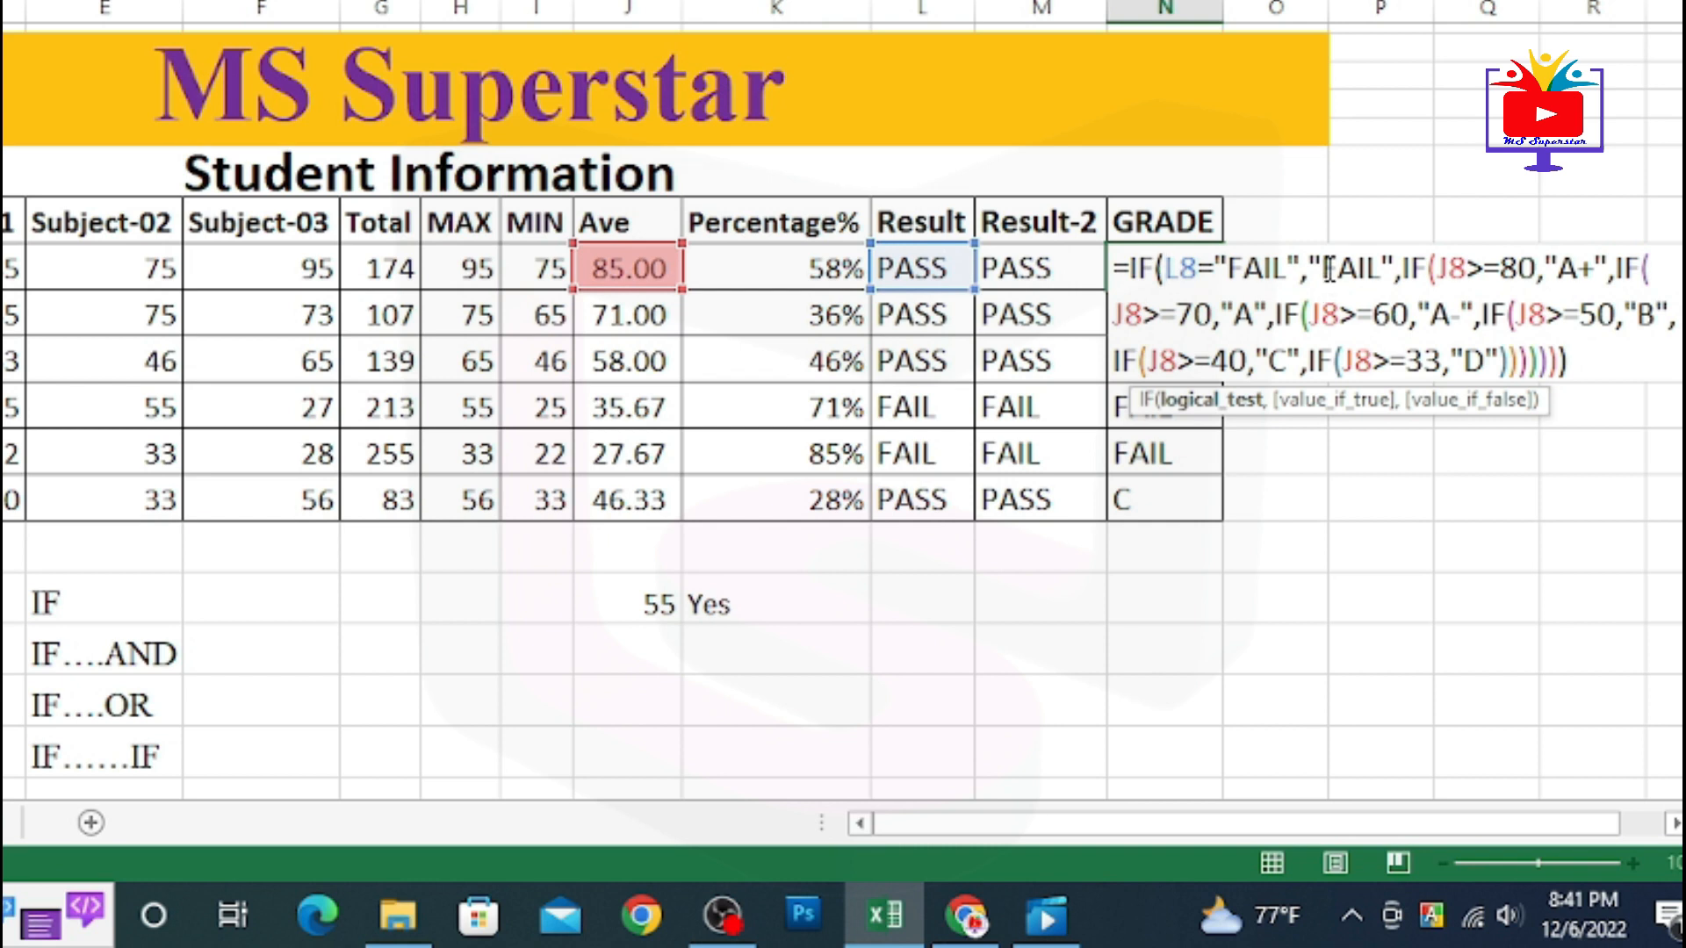
left_click_drag(1329, 268, 1378, 261)
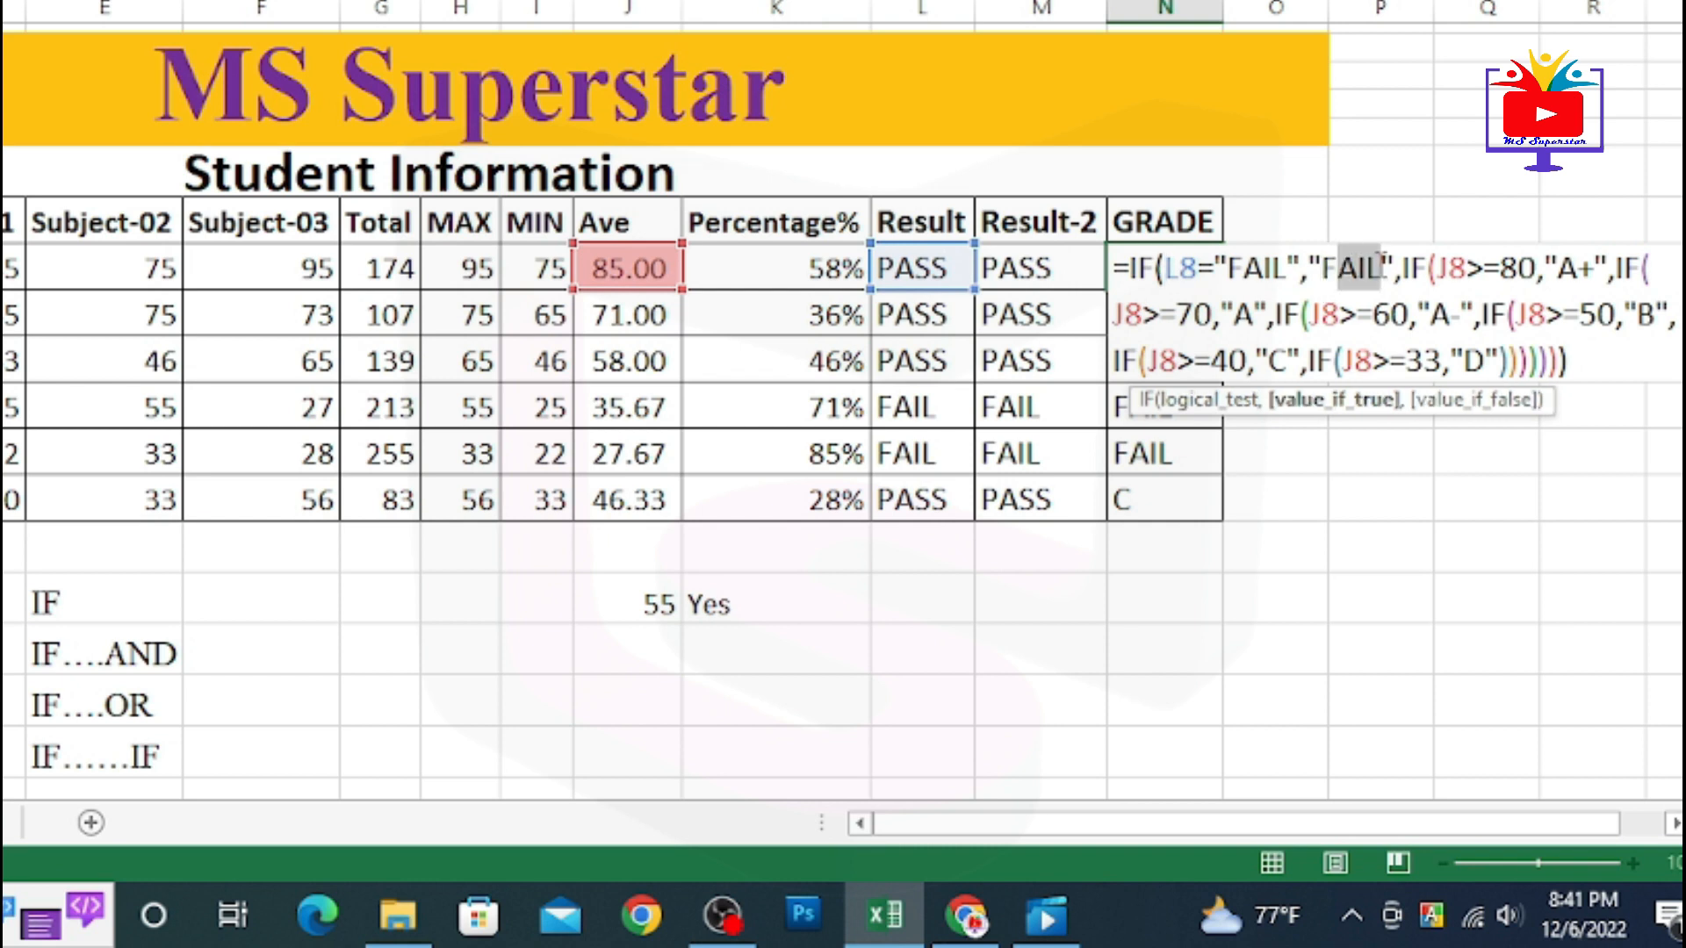
key("BackSpace")
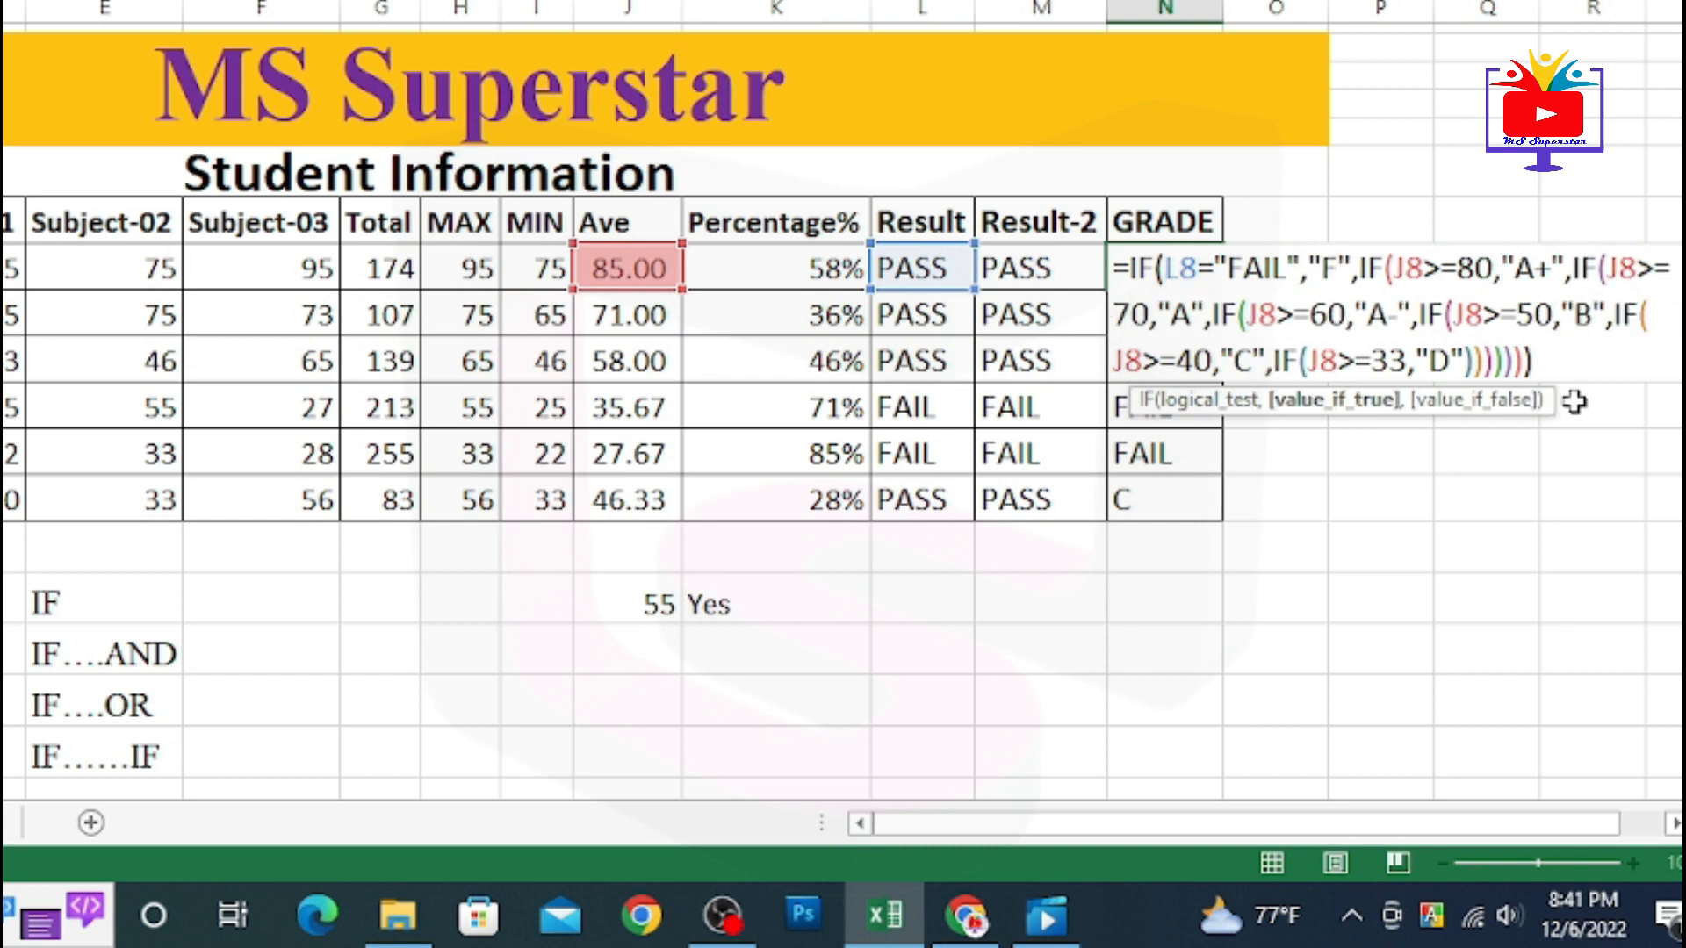
key("Return")
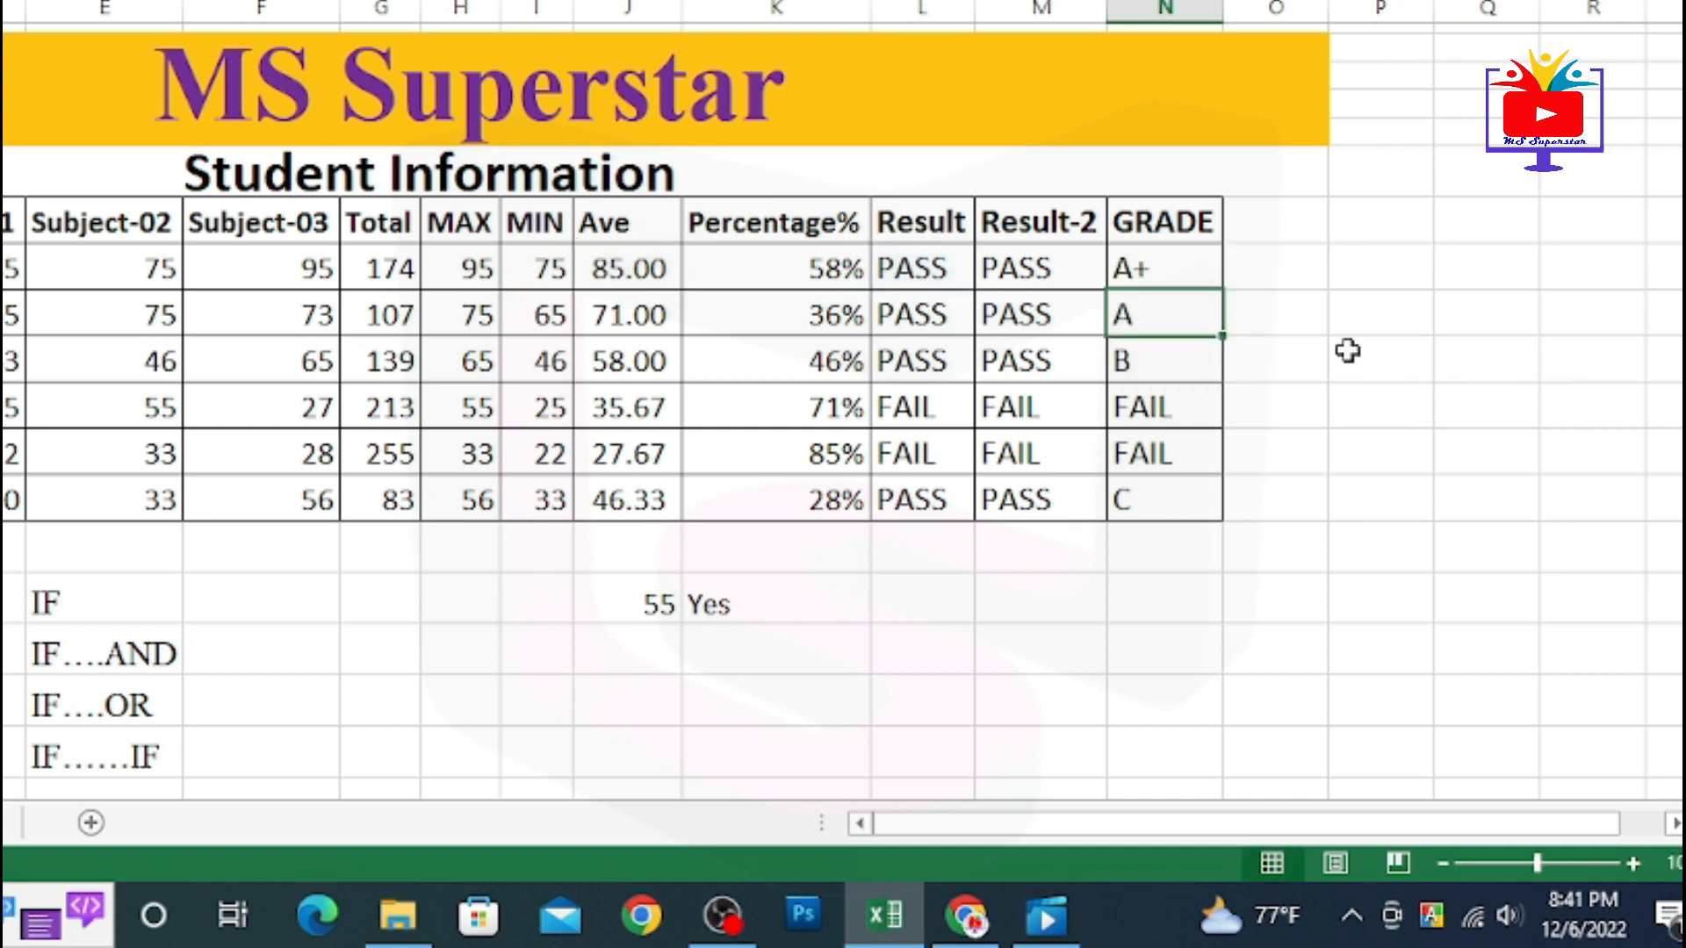
Fill the revised grade formula from N8 down through N13 and check the failed students' grades
key("Up")
left_click_drag(1222, 288, 1225, 509)
left_click(1201, 410)
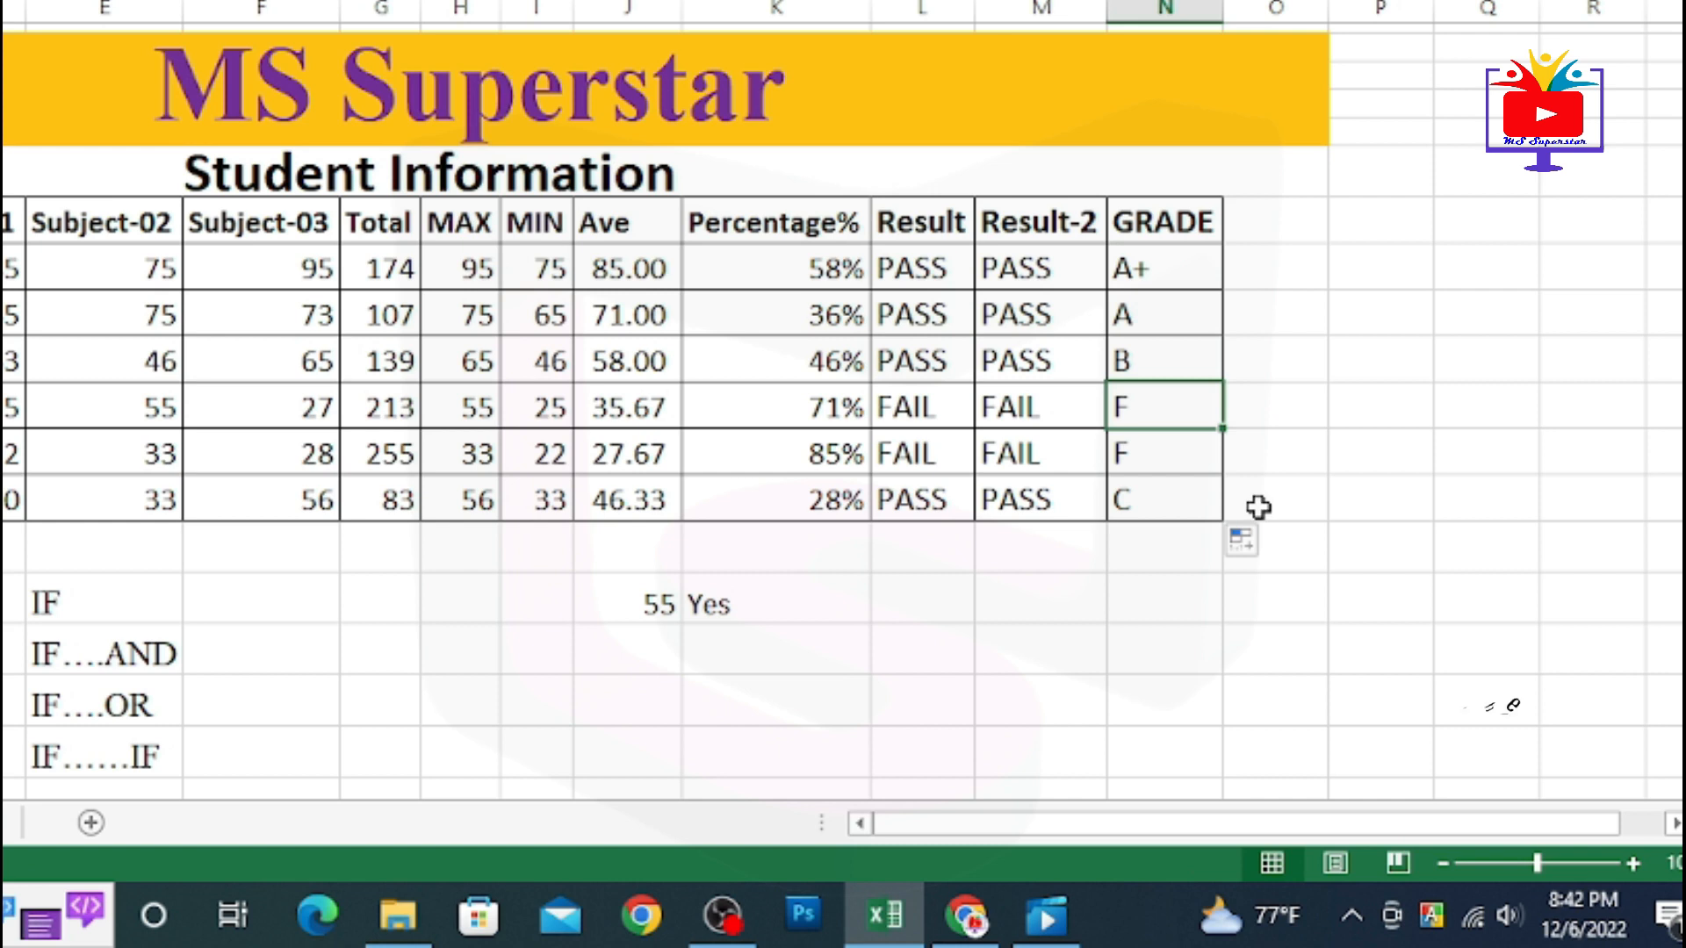
key("Down")
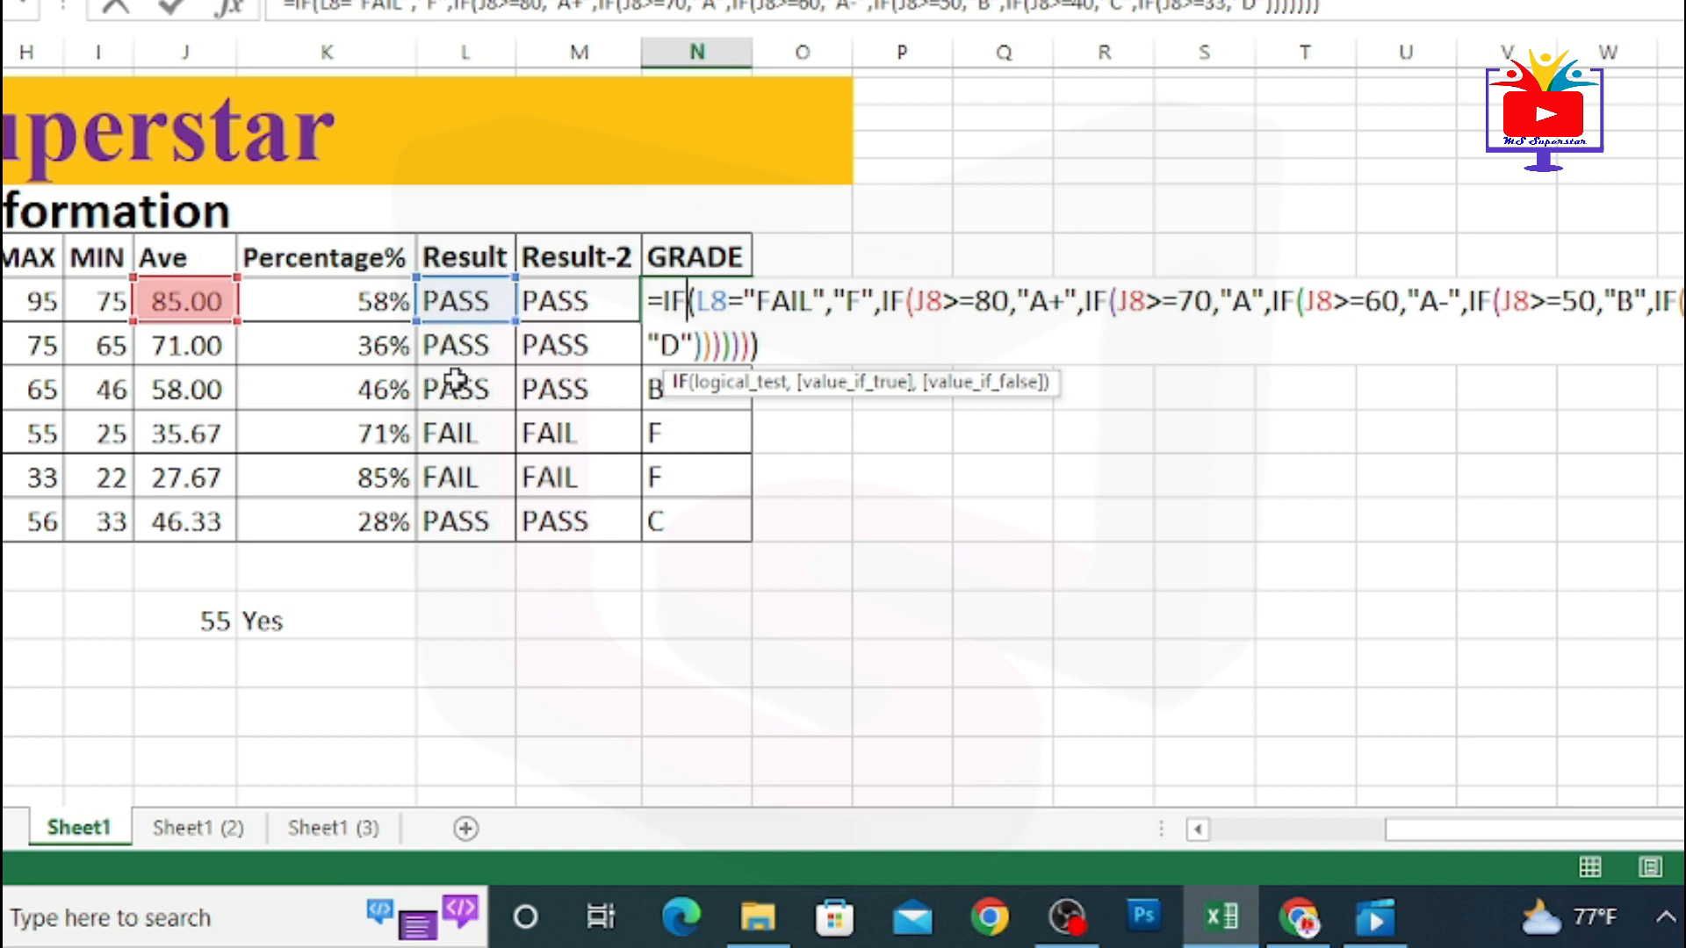
Set the value returned for a FAIL result in N8's grade formula to "FAIL" and commit it, keeping N8 selected
left_click(1195, 829)
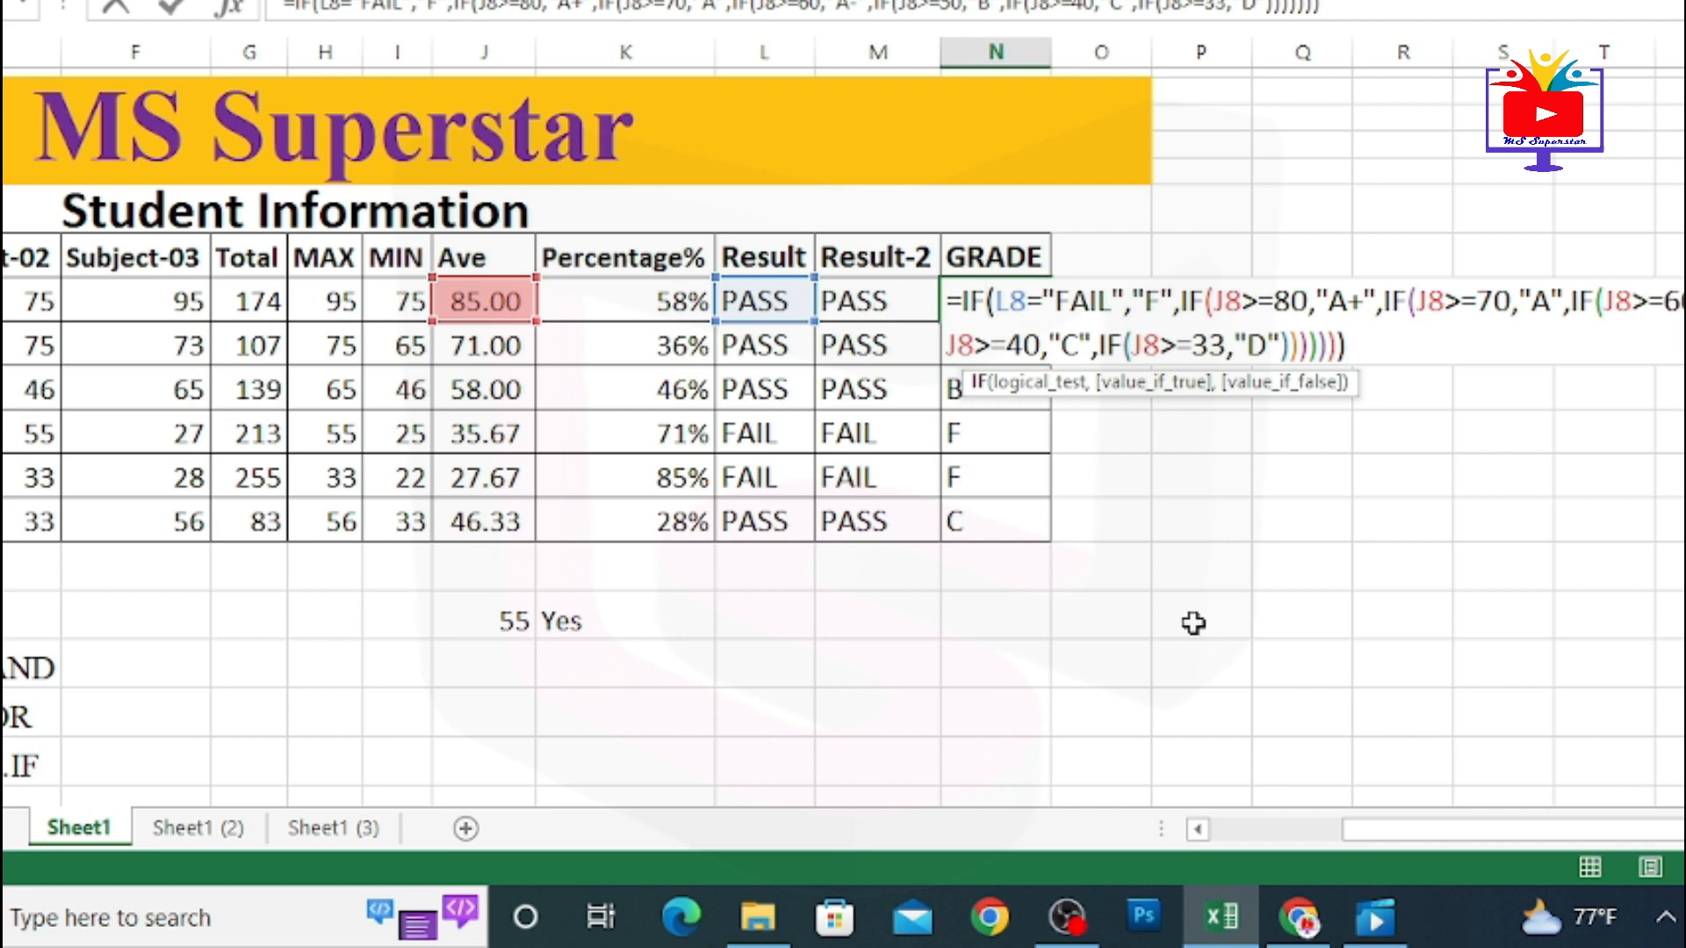
left_click(1196, 829)
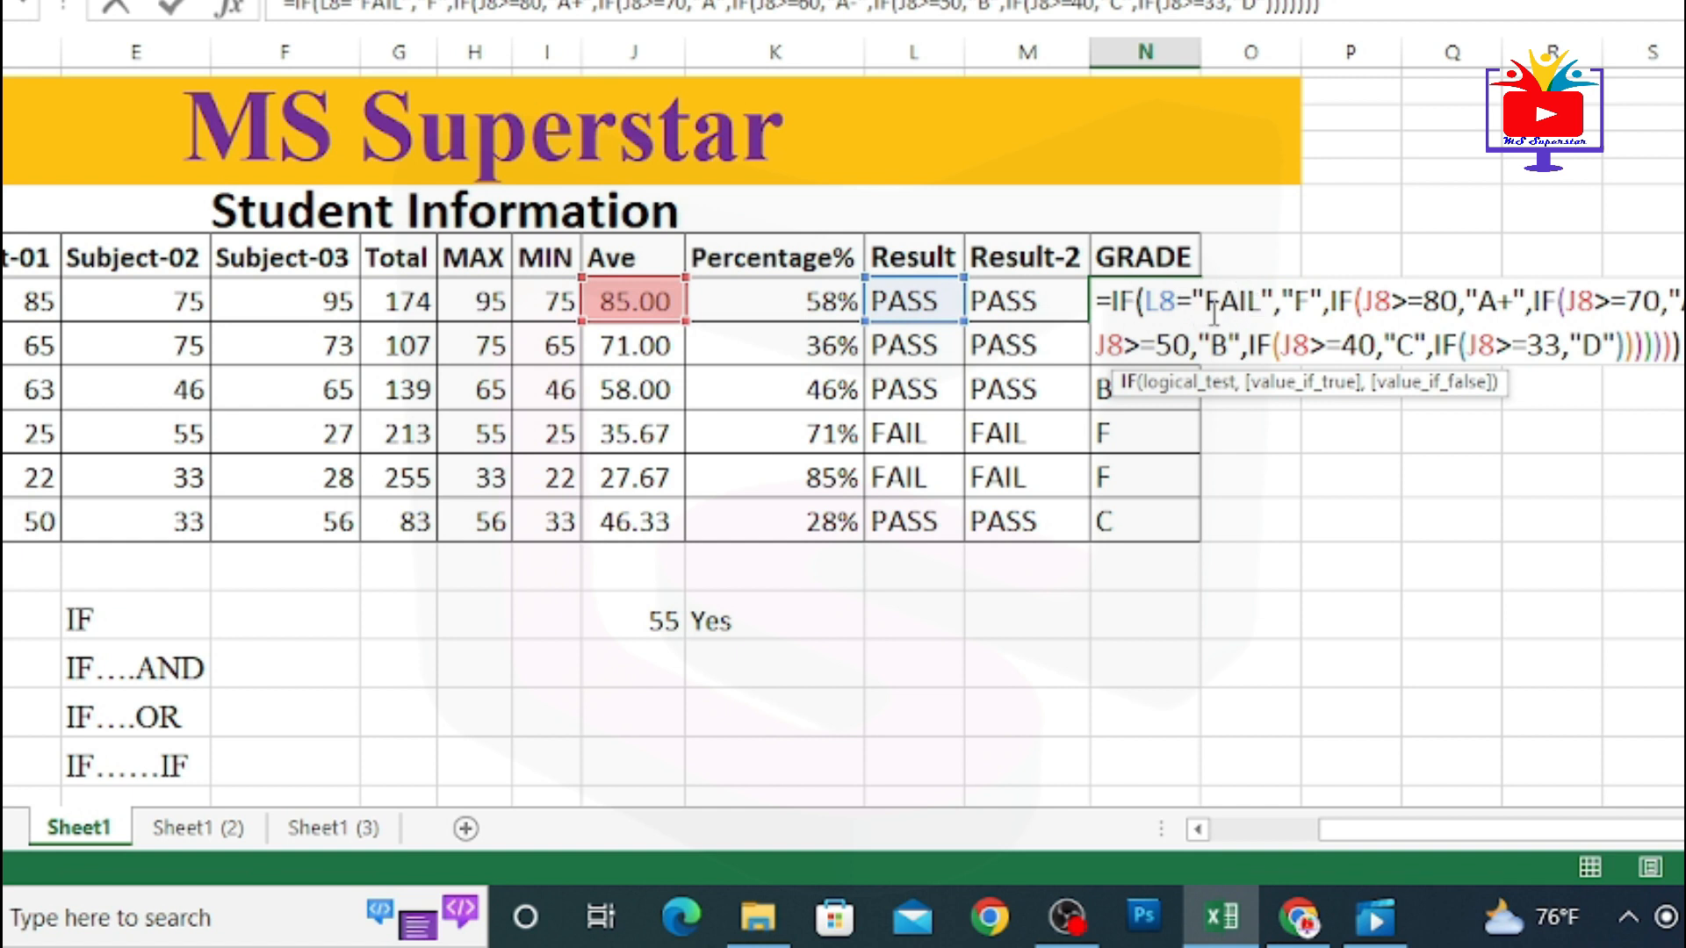
left_click(1307, 296)
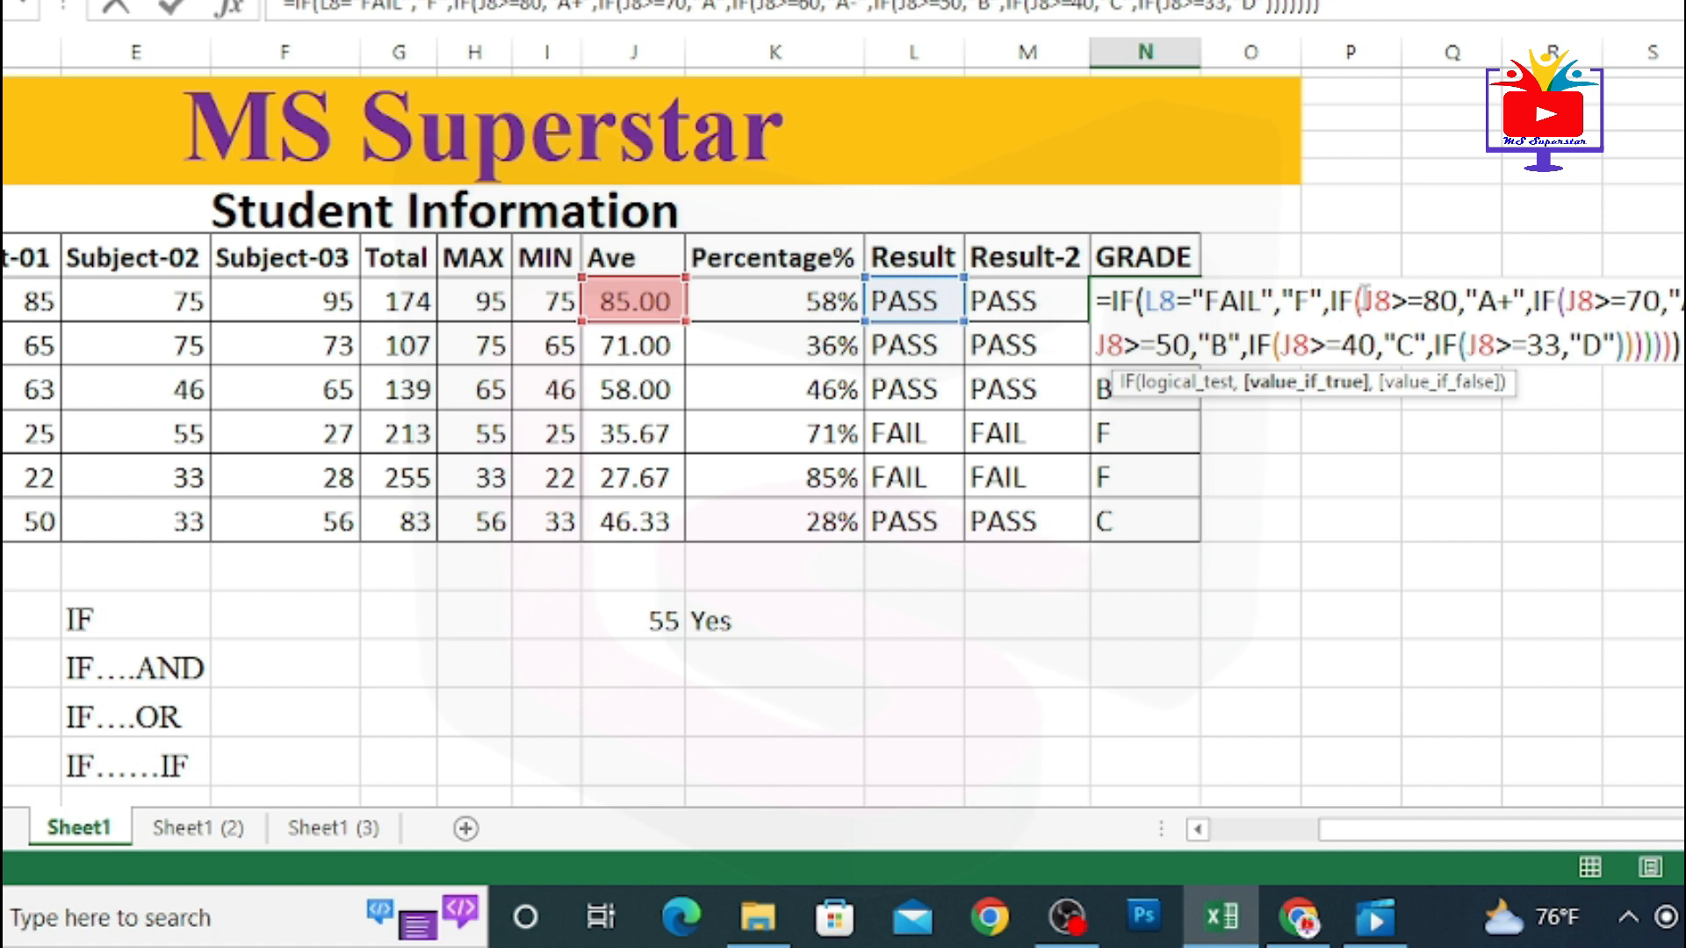
type("AIL")
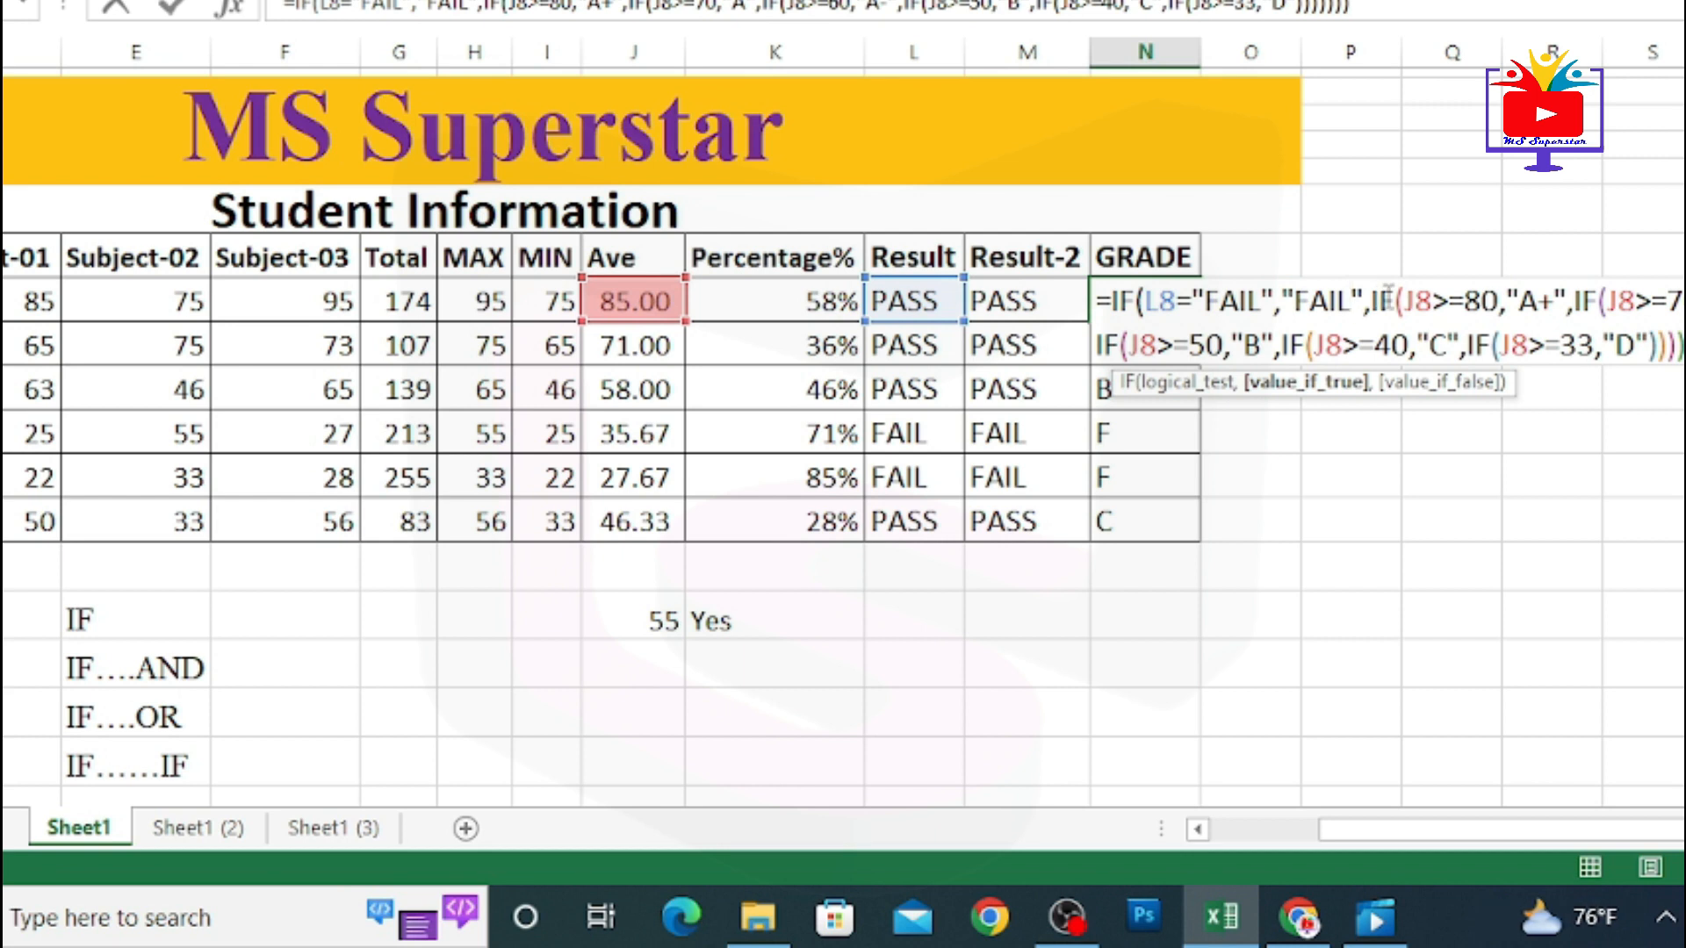
left_click(1376, 299)
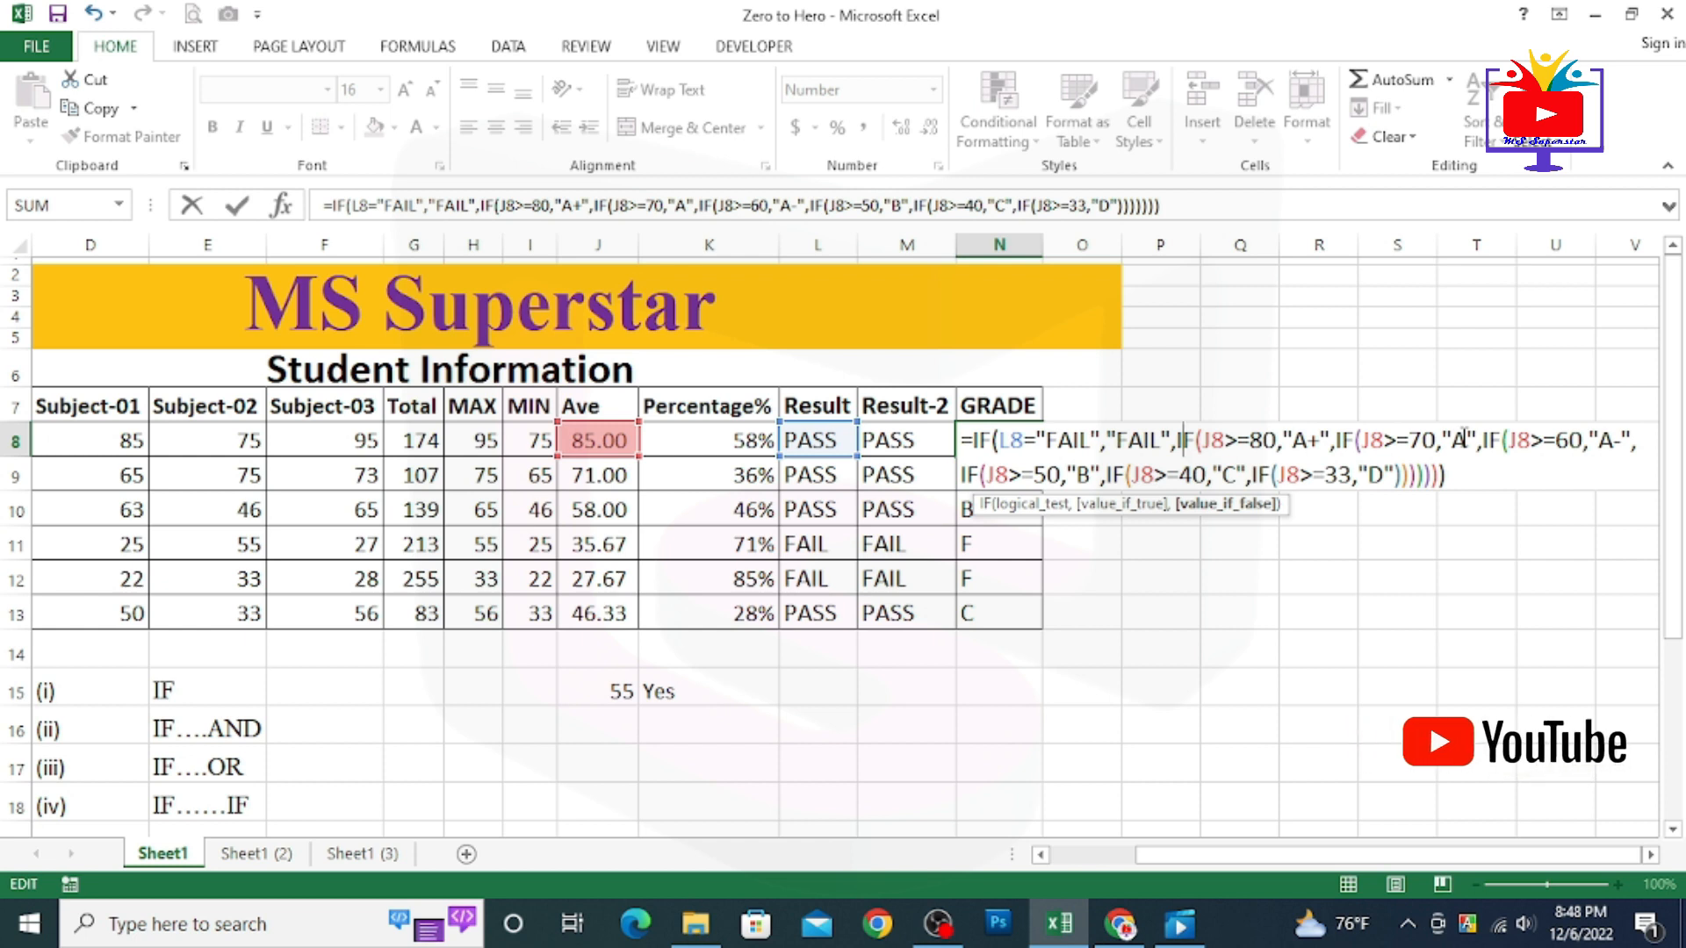
key("ctrl+Return")
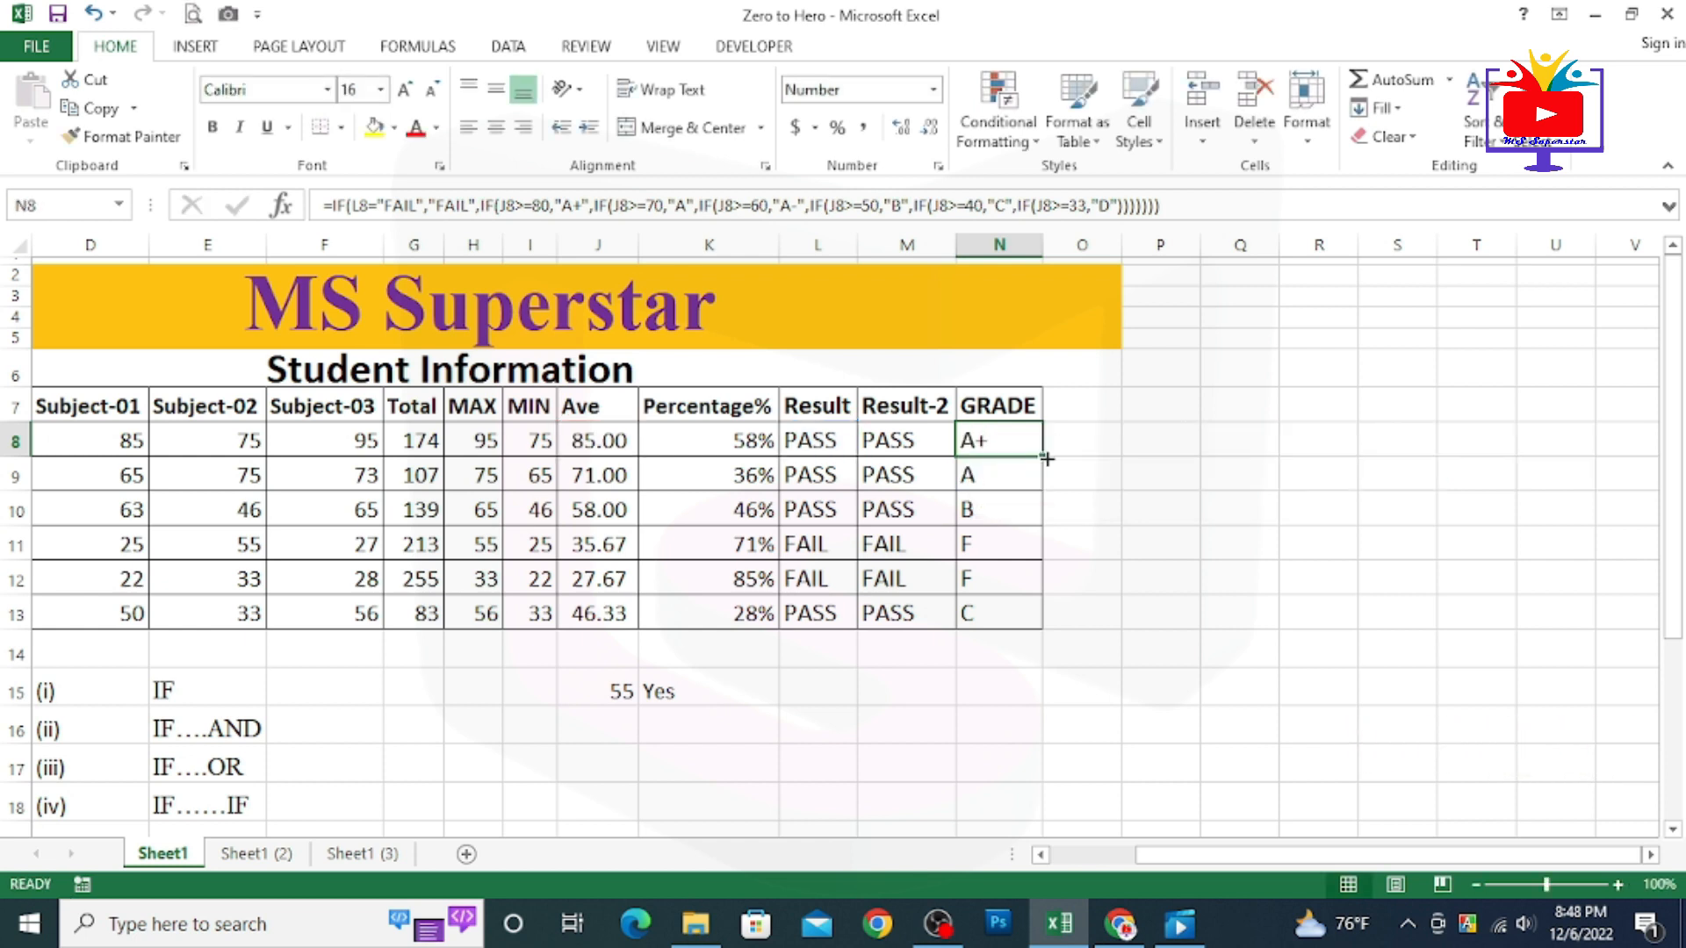